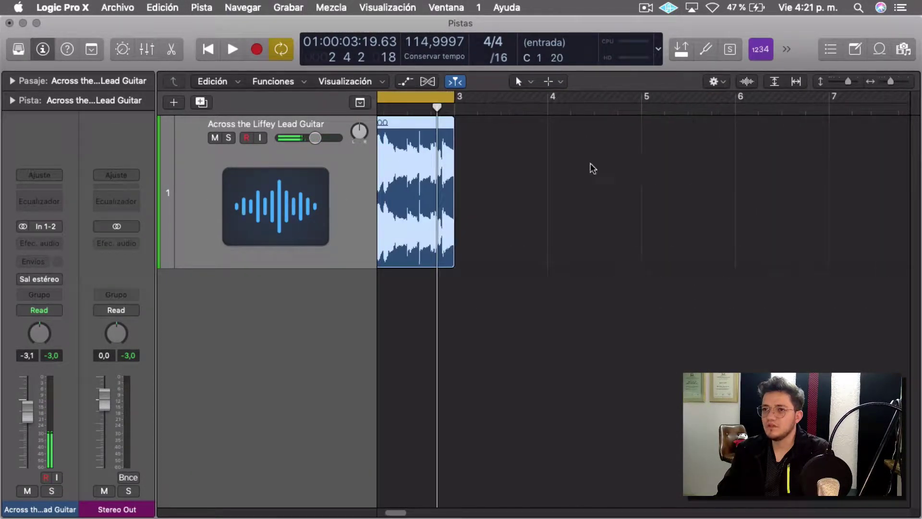
# - Zoom the timeline in horizontally on the lead guitar region, and back out until about eleven bars are shown
pyautogui.hscroll(-5, 552, 173)
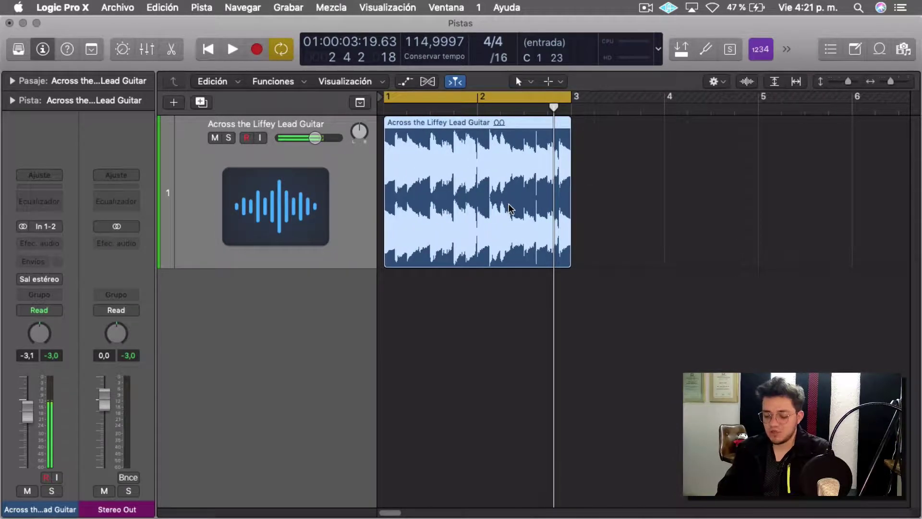
pyautogui.press('super+Right')
pyautogui.press('super+Right')
pyautogui.press('super+Right')
pyautogui.press('super+Right')
pyautogui.press('super+Right')
pyautogui.press('super+Right')
pyautogui.press('super+Right')
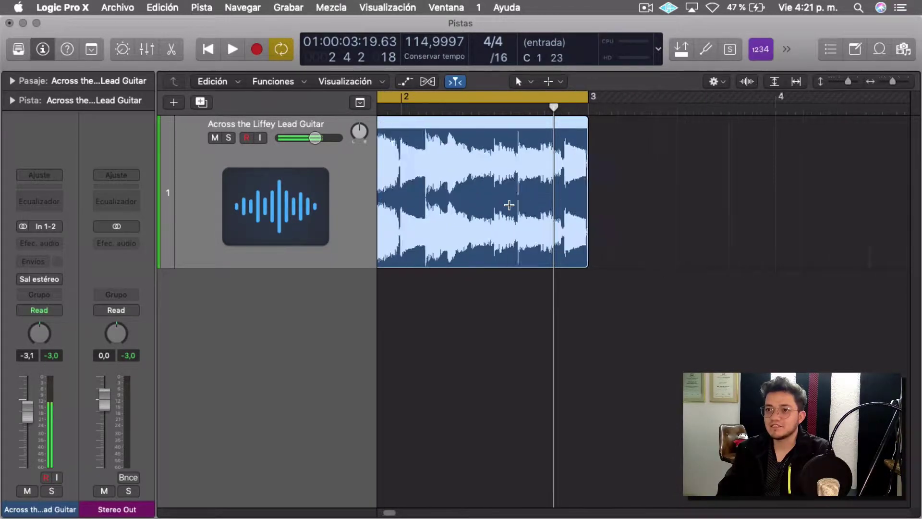
pyautogui.press('super+Left')
pyautogui.press('super+Left')
pyautogui.press('super+Left')
pyautogui.press('super+Left')
pyautogui.press('super+Left')
pyautogui.press('super+Left')
pyautogui.press('super+Left')
pyautogui.press('super+Left')
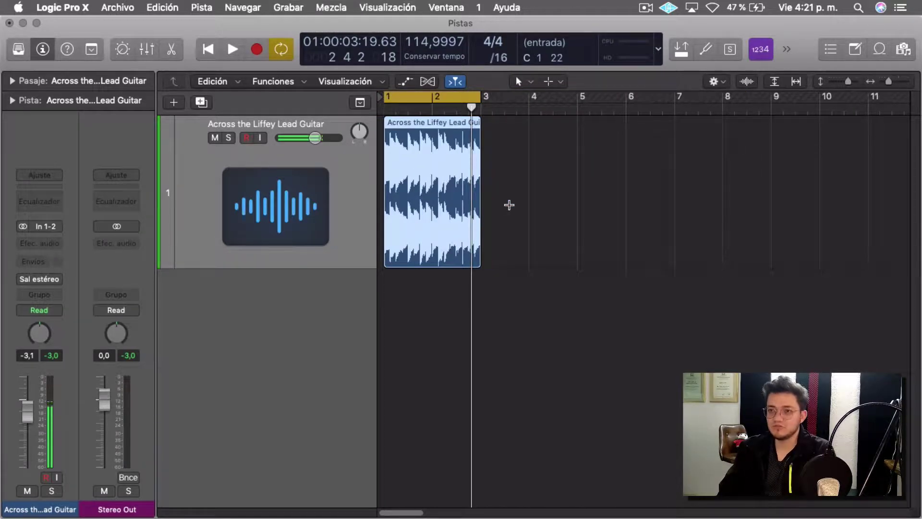
# - Enlarge the guitar track vertically to inspect its waveform, and reduce it to a medium height
pyautogui.press('super+Down')
pyautogui.press('super+Down')
pyautogui.press('super+Down')
pyautogui.press('super+Down')
pyautogui.press('super+Down')
pyautogui.press('super+Down')
pyautogui.press('super+Down')
pyautogui.press('super+Down')
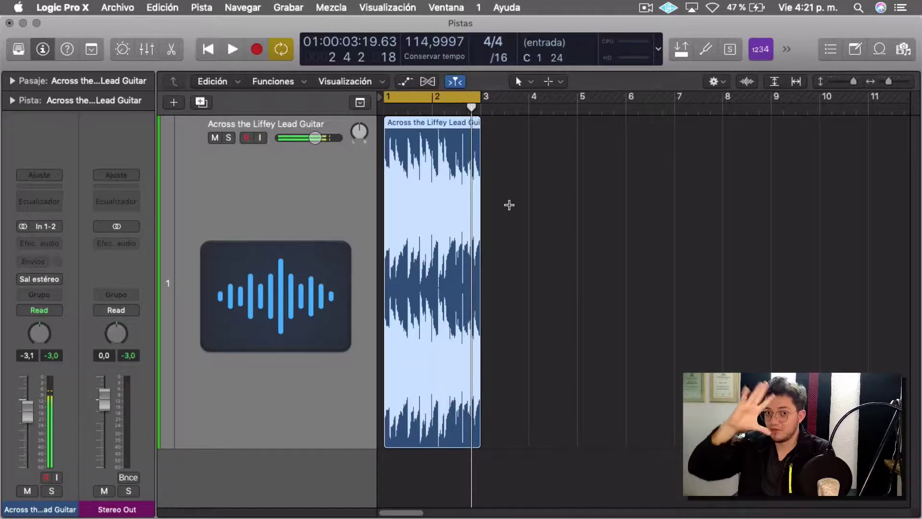
pyautogui.press('super+Up')
pyautogui.press('super+Up')
pyautogui.press('super+Up')
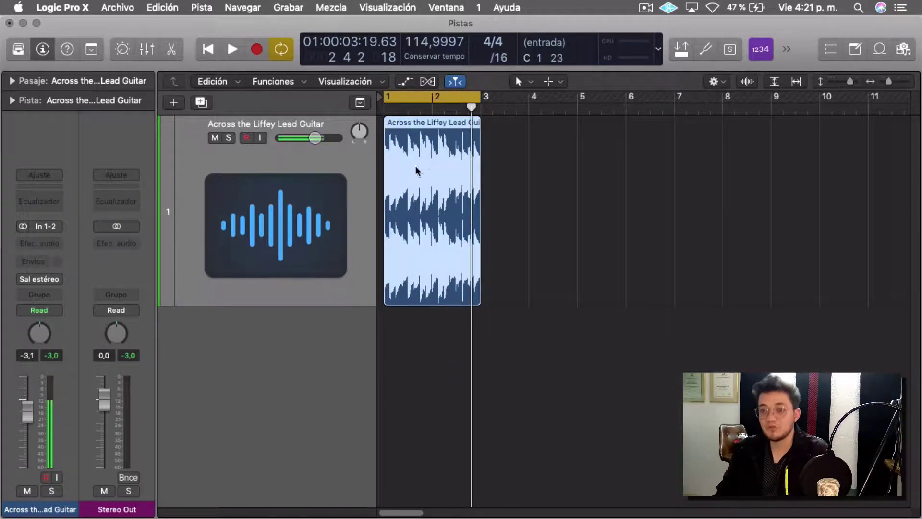
# - Examine the tools that can be assigned to the primary and secondary pointers
pyautogui.click(521, 83)
pyautogui.click(554, 81)
pyautogui.click(554, 81)
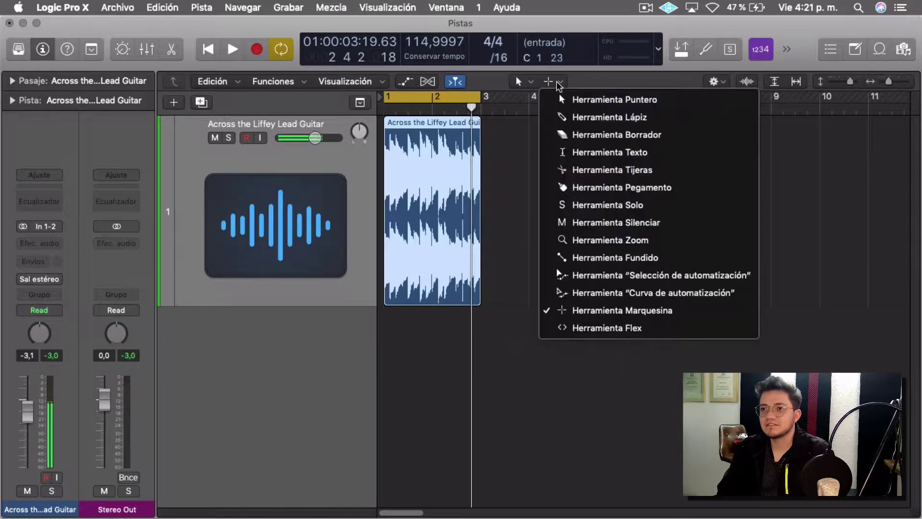
pyautogui.click(522, 86)
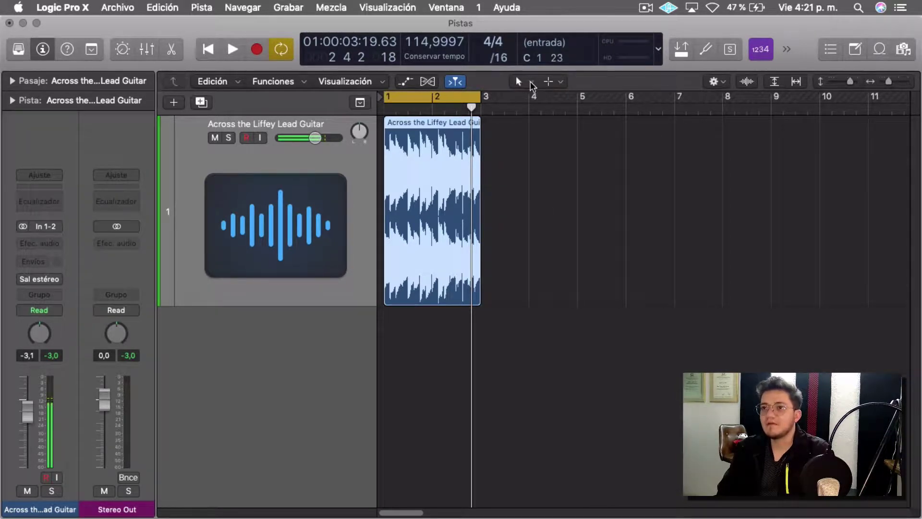
pyautogui.click(530, 82)
pyautogui.click(529, 82)
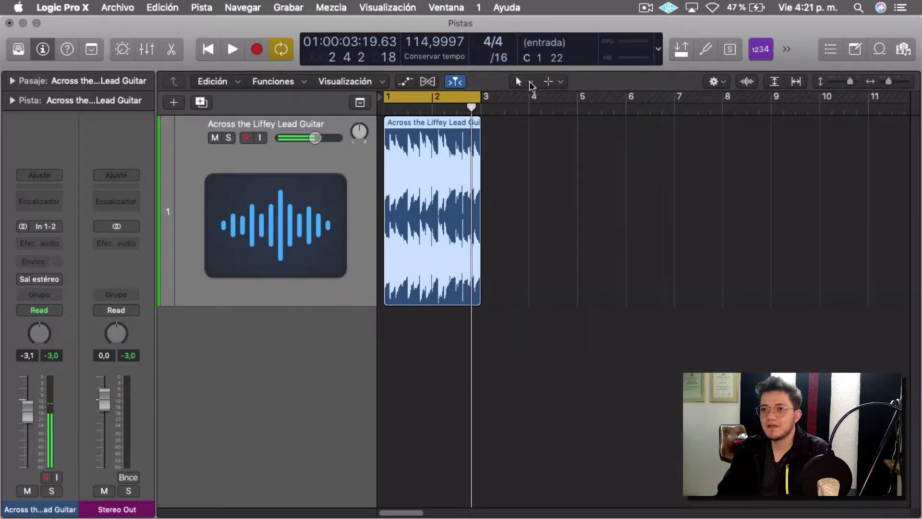
pyautogui.click(529, 82)
pyautogui.click(529, 82)
pyautogui.click(529, 82)
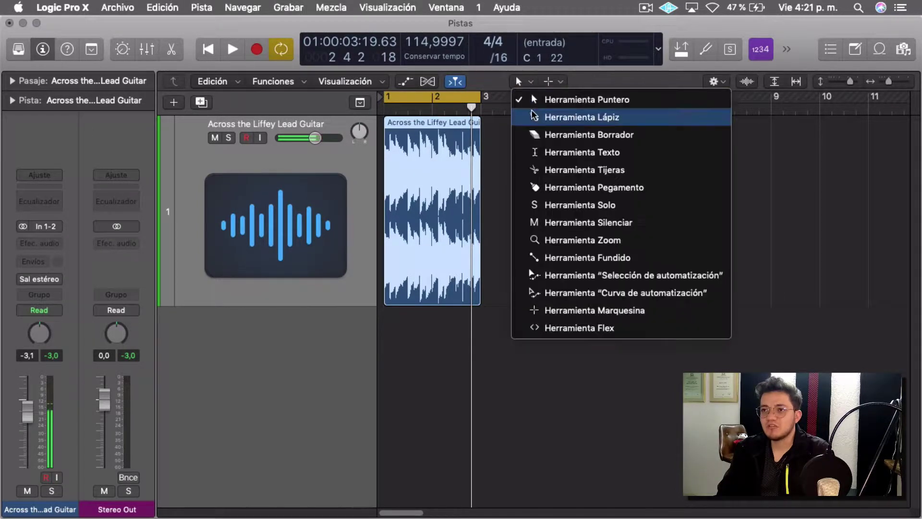
# - Deselect the guitar region and review the editing tools together with their shortcut letters
pyautogui.click(416, 218)
pyautogui.moveTo(416, 219); pyautogui.dragTo(390, 235)
pyautogui.click(529, 149)
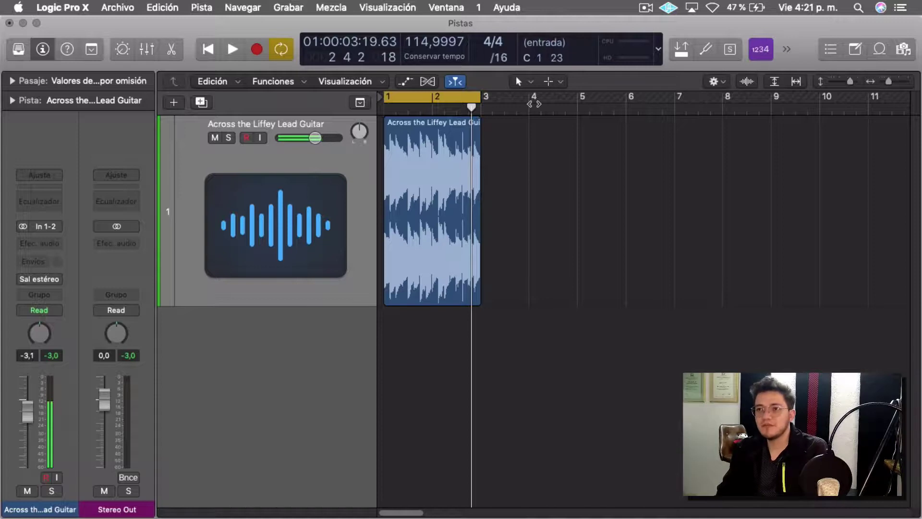
pyautogui.click(529, 83)
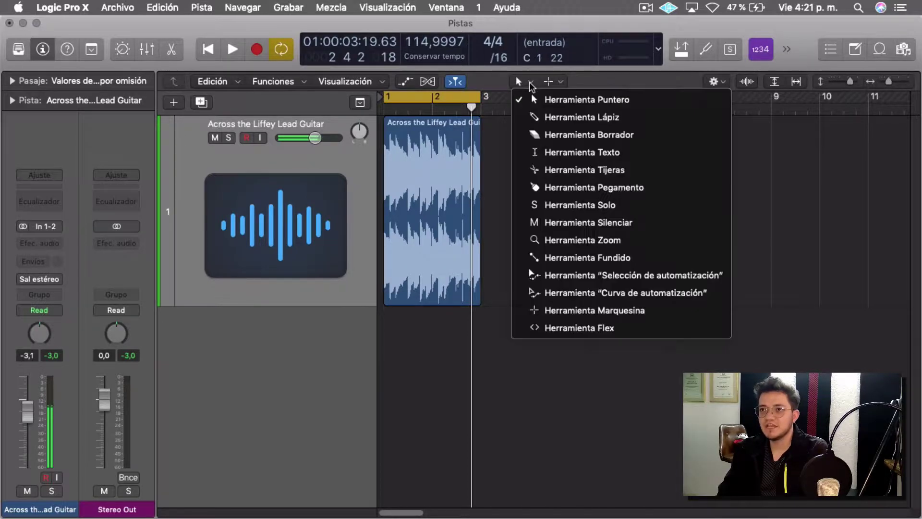
pyautogui.click(502, 298)
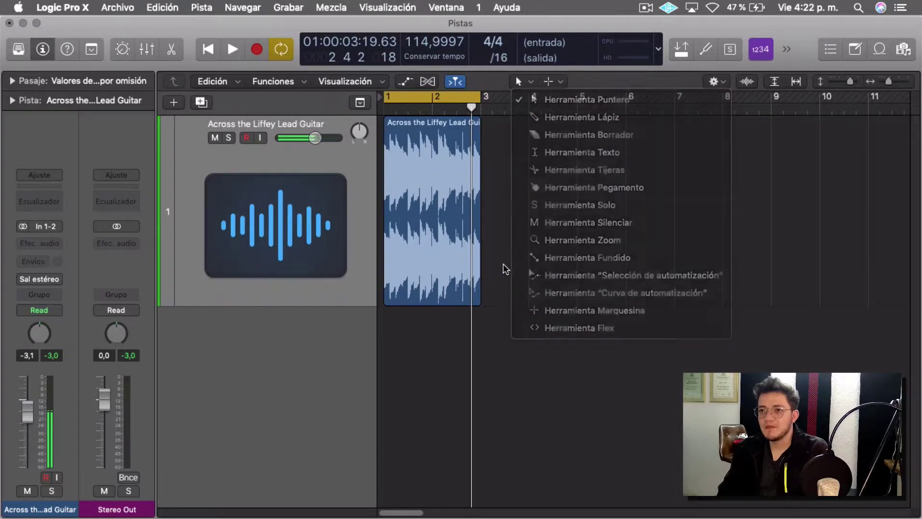
pyautogui.press('t')
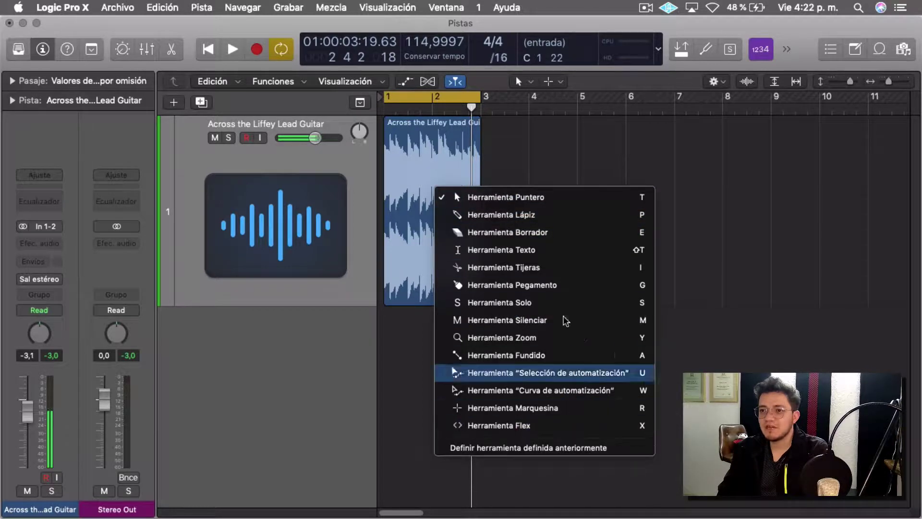
pyautogui.click(539, 150)
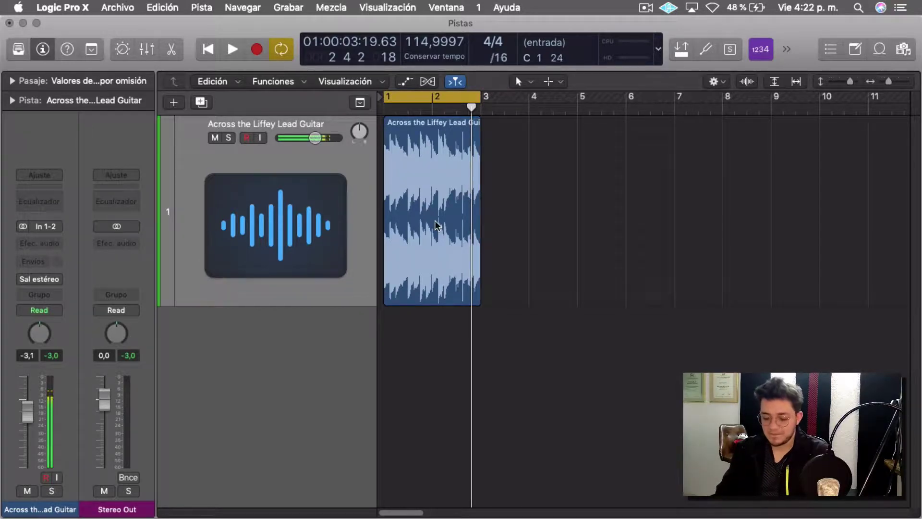
# - Split the guitar region at bar 2 with the Scissors tool (Herramienta Tijeras)
pyautogui.press('t')
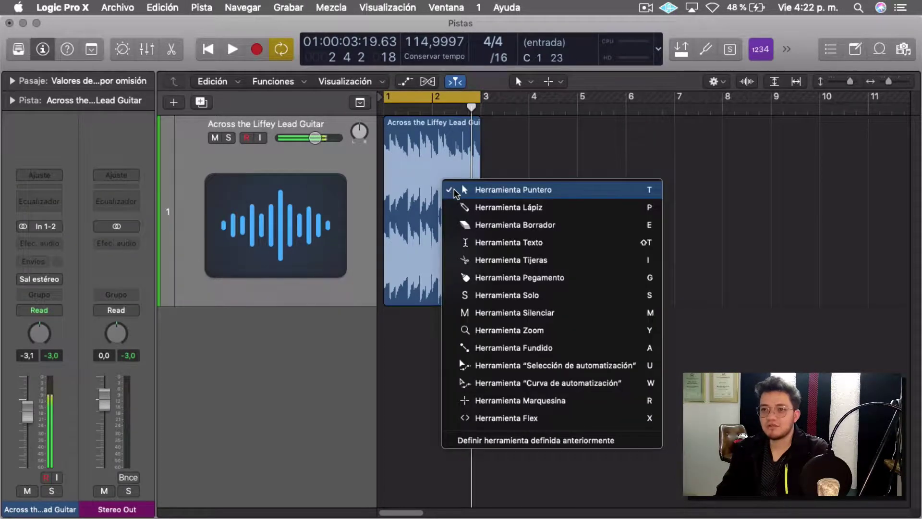
pyautogui.click(489, 260)
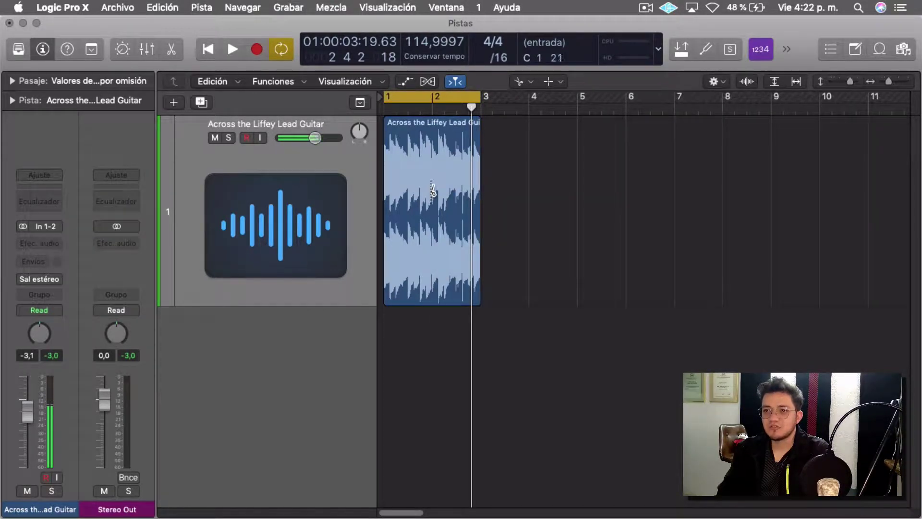
pyautogui.click(432, 189)
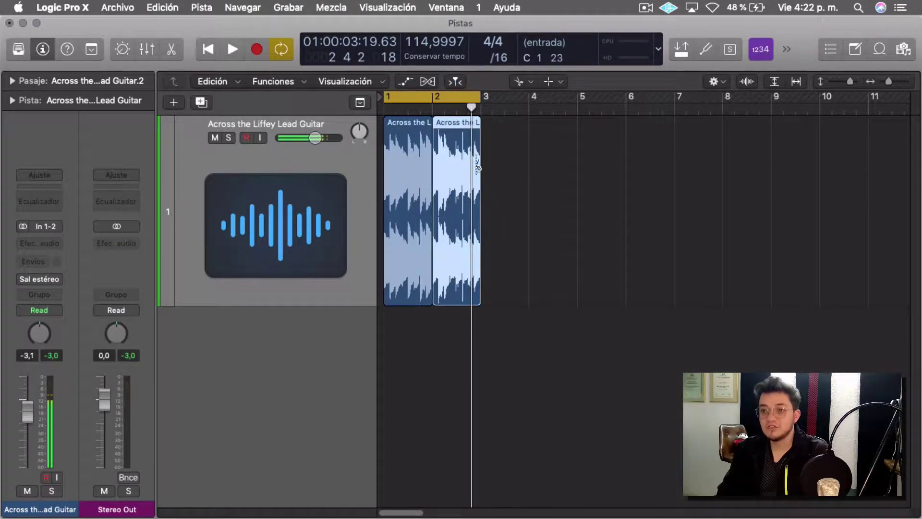
# - With the Pointer tool, move the second piece to about the middle of bar 3 and the first piece past the middle of bar 1
pyautogui.press('t')
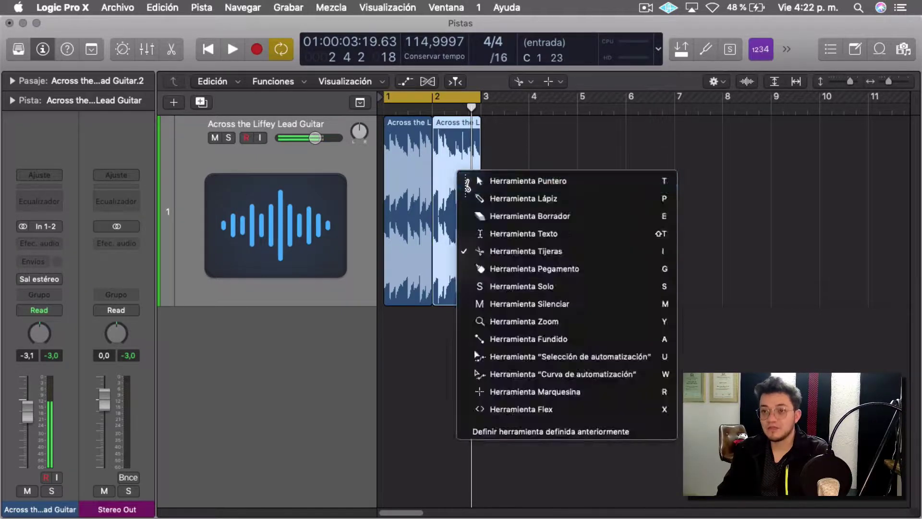
pyautogui.press('t')
pyautogui.moveTo(457, 175); pyautogui.dragTo(529, 181)
pyautogui.moveTo(431, 182); pyautogui.dragTo(461, 197)
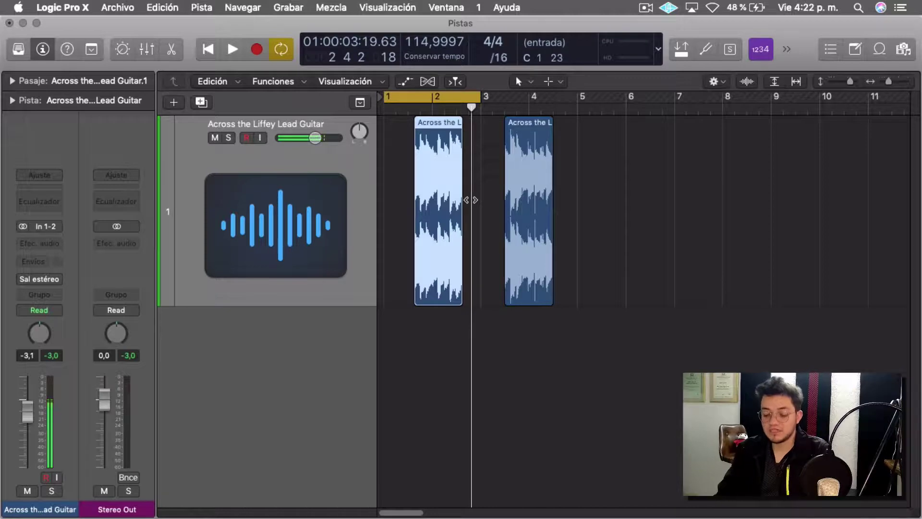
# - Cut the first guitar piece into several short slices with the Scissors tool
pyautogui.scroll(10, 491, 198)
pyautogui.scroll(-6, 505, 199)
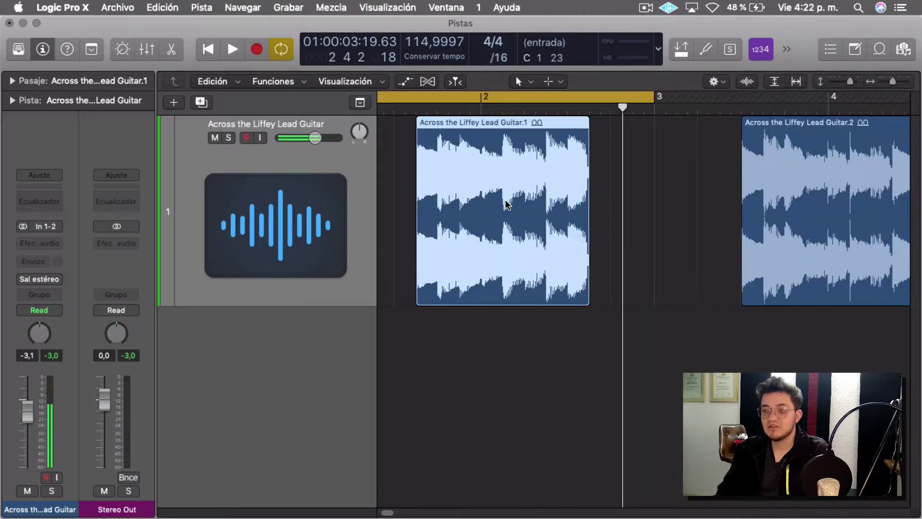
pyautogui.press('t')
pyautogui.press('i')
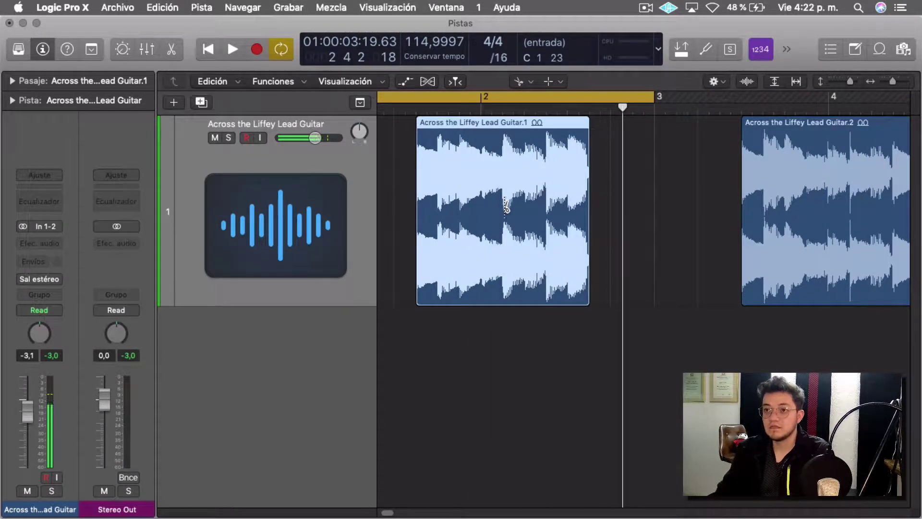
pyautogui.click(500, 204)
pyautogui.click(540, 204)
pyautogui.click(463, 203)
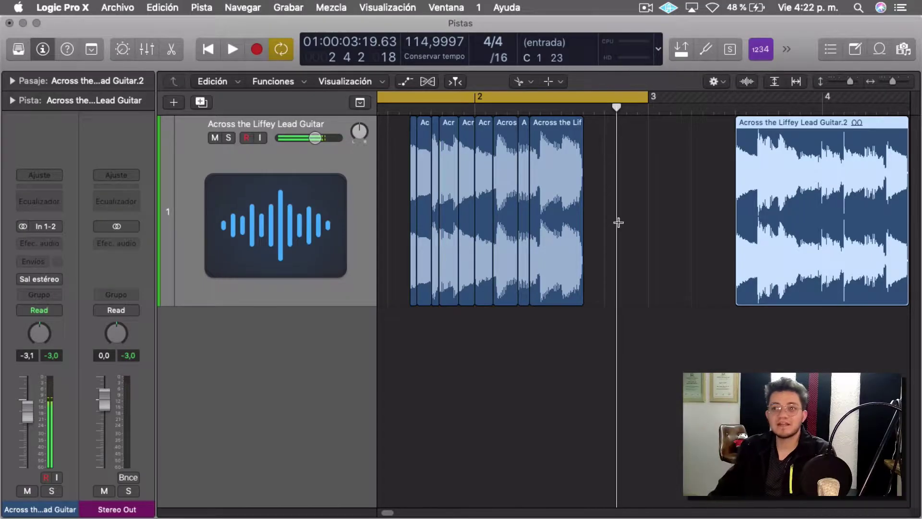
# - Restore the sliced guitar audio to one continuous region starting at bar 1
pyautogui.press('Left')
pyautogui.press('Left')
pyautogui.press('Left')
pyautogui.press('Left')
pyautogui.press('Left')
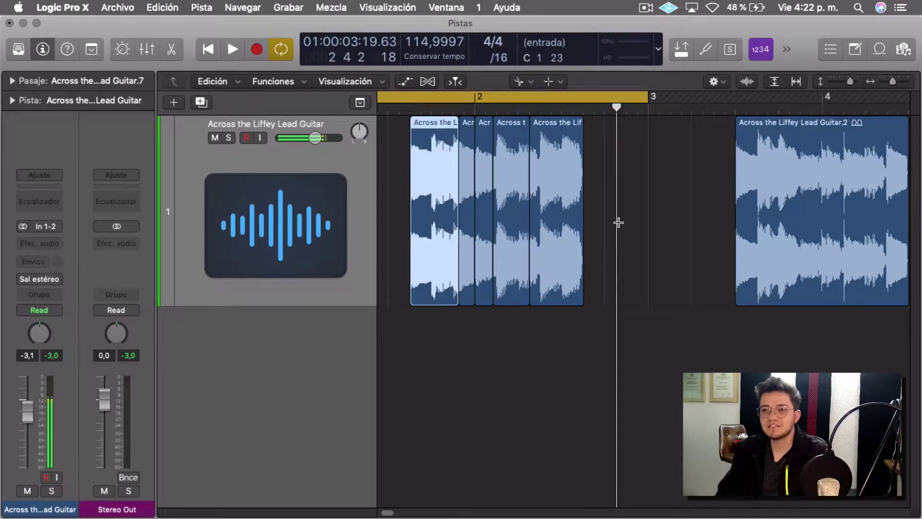
pyautogui.hotkey('shift', 'Right')
pyautogui.hotkey('shift', 'Right')
pyautogui.hotkey('shift', 'Right')
pyautogui.hotkey('shift', 'Right')
pyautogui.press('super+j')
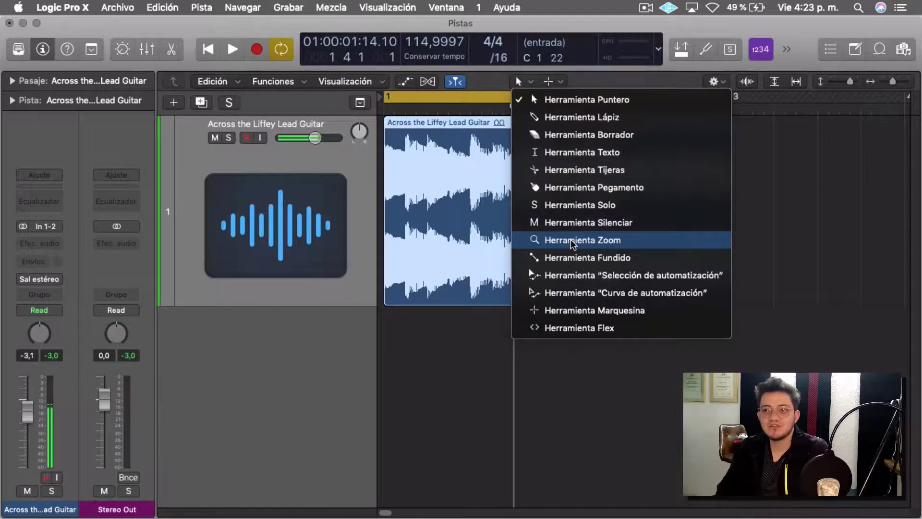
# - Use the Zoom tool to inspect the guitar waveform at sample level, and return to the full region
pyautogui.click(612, 244)
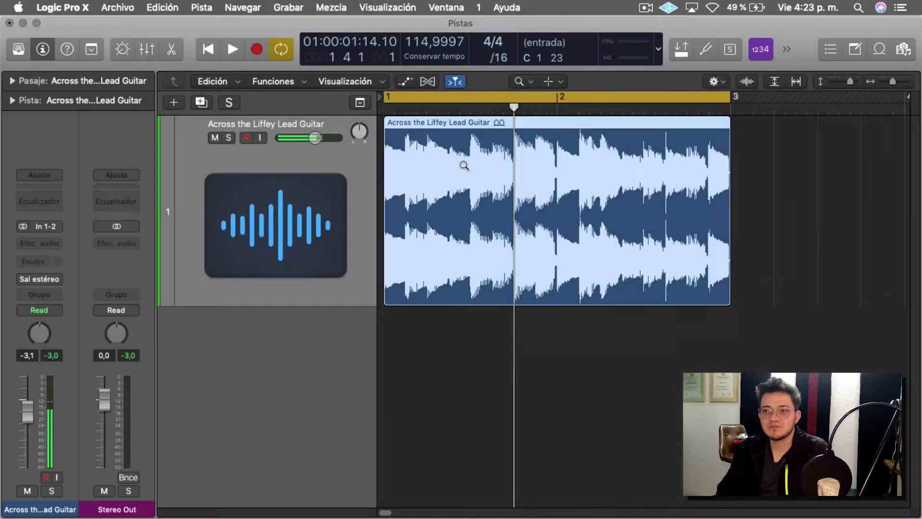
pyautogui.moveTo(410, 152); pyautogui.dragTo(442, 222)
pyautogui.moveTo(681, 140); pyautogui.dragTo(704, 256)
pyautogui.moveTo(650, 169); pyautogui.dragTo(701, 215)
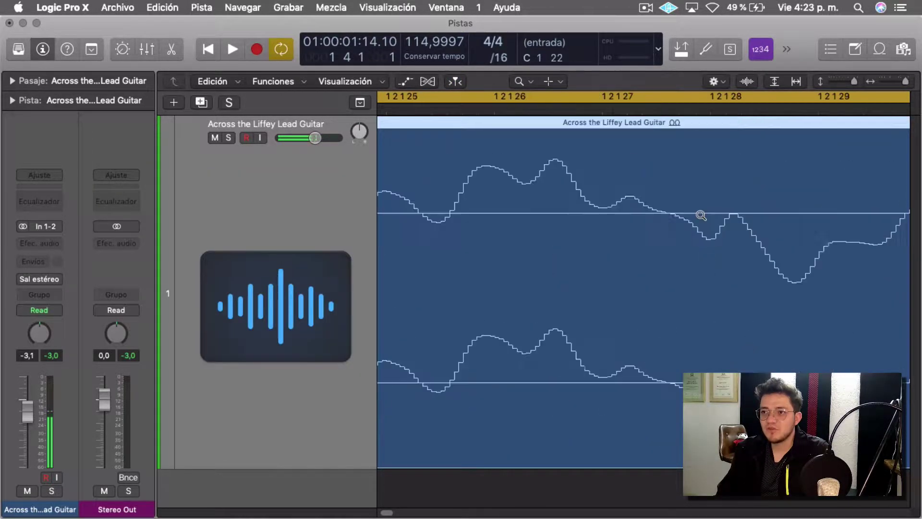
pyautogui.click(618, 226)
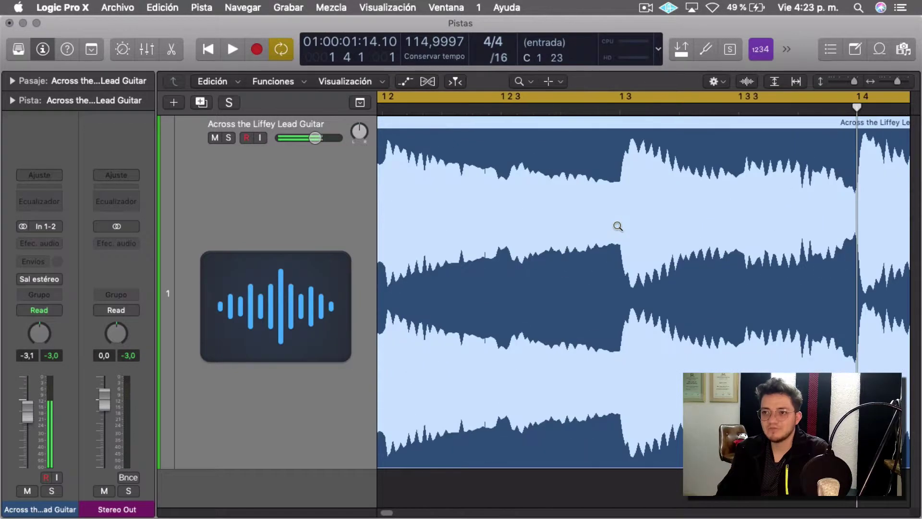
pyautogui.click(617, 226)
# - With the Fade tool, add a fade-in of about 1.6 beats and a fade-out of about 2.5 beats to the guitar region
pyautogui.press('t')
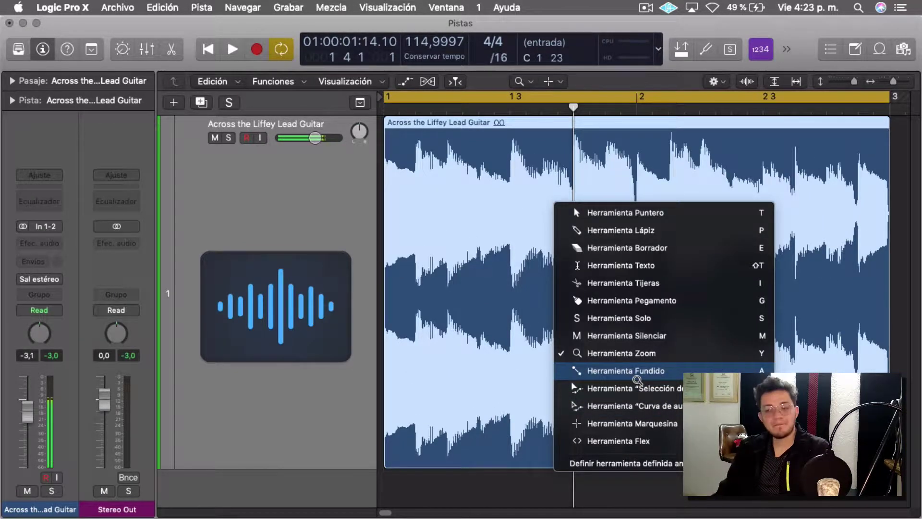
pyautogui.click(636, 377)
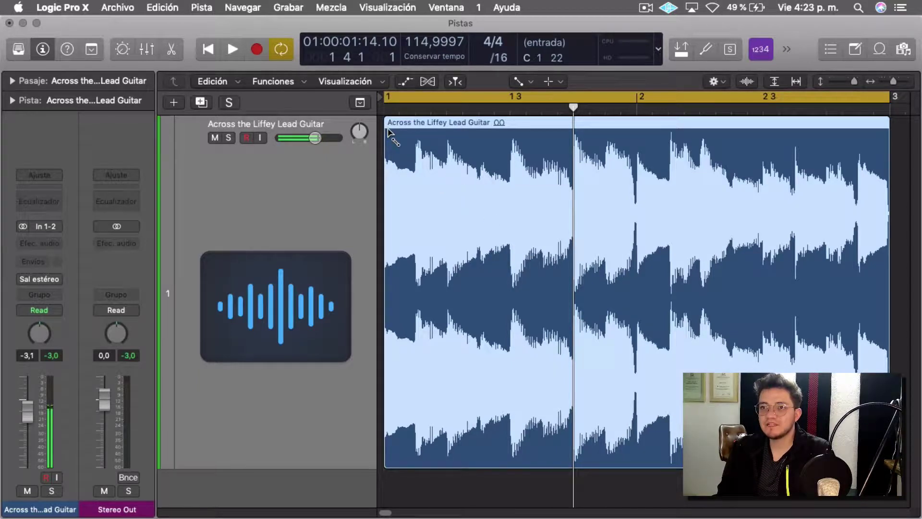
pyautogui.moveTo(388, 130); pyautogui.dragTo(440, 139)
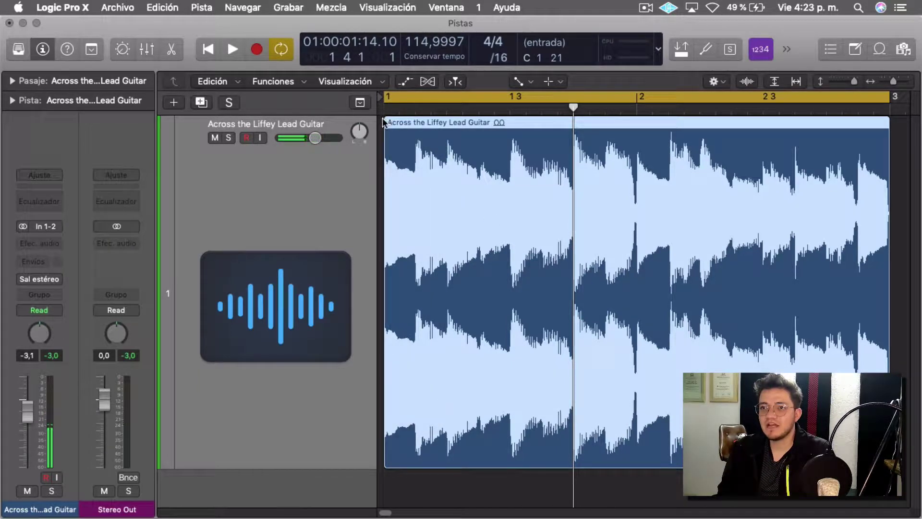
pyautogui.moveTo(384, 120); pyautogui.dragTo(484, 144)
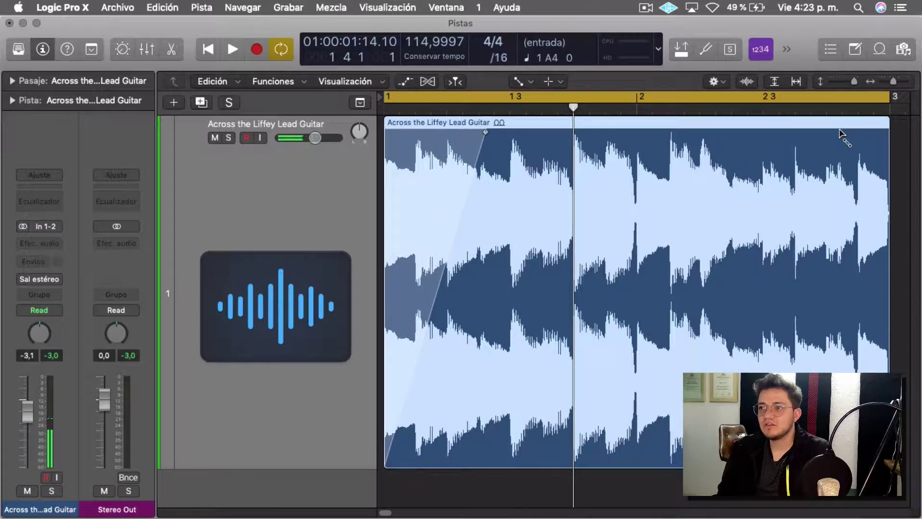
pyautogui.moveTo(888, 125); pyautogui.dragTo(734, 126)
# - Shorten the fade-in to about one beat and bend the curves of both the fade-in and the fade-out
pyautogui.moveTo(448, 198); pyautogui.dragTo(437, 182)
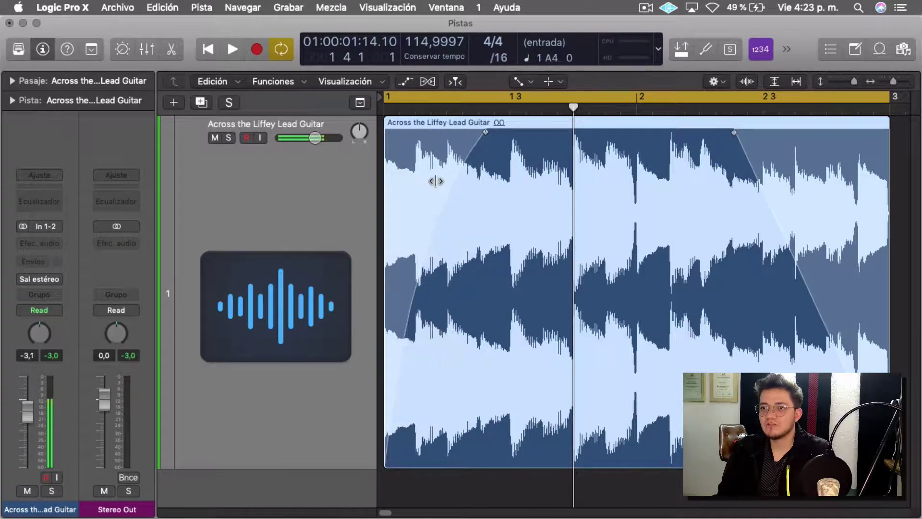
pyautogui.moveTo(484, 136); pyautogui.dragTo(479, 197)
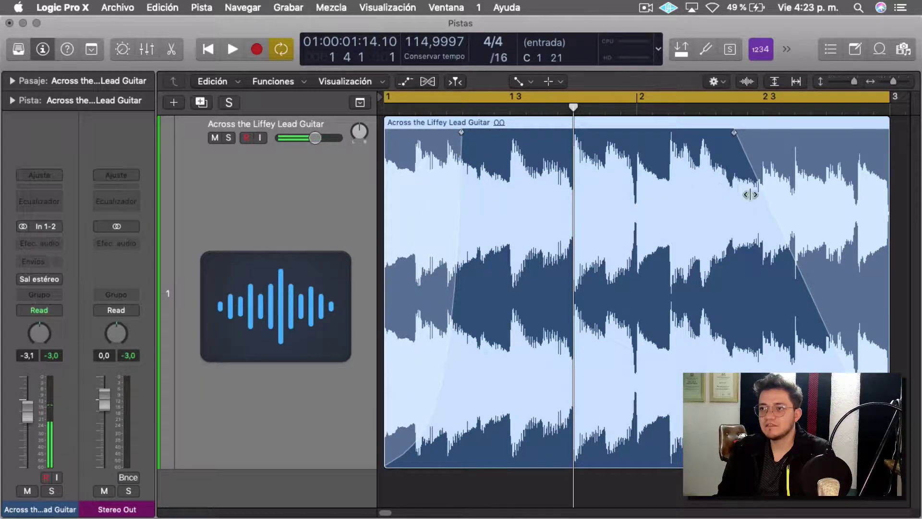
pyautogui.moveTo(784, 200); pyautogui.dragTo(751, 230)
pyautogui.moveTo(424, 209); pyautogui.dragTo(440, 137)
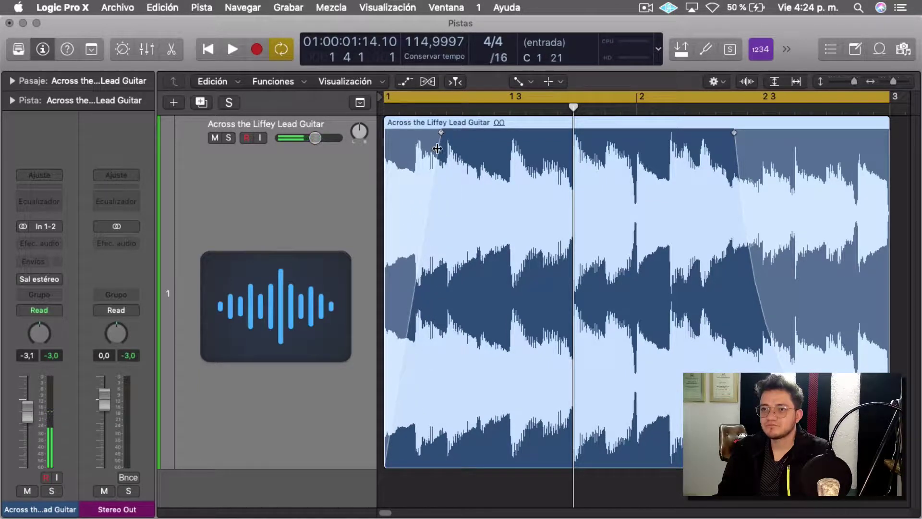
pyautogui.moveTo(407, 224); pyautogui.dragTo(456, 243)
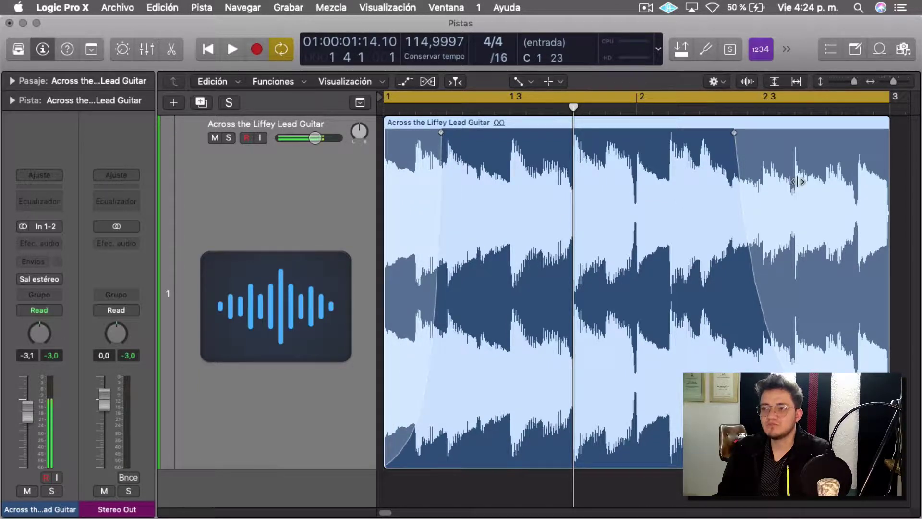
# - Undo all the fade-in and fade-out edits on the guitar region, and play the audio from the start
pyautogui.moveTo(799, 177); pyautogui.dragTo(830, 170)
pyautogui.press('super+z')
pyautogui.press('super+z')
pyautogui.press('super+z')
pyautogui.press('super+z')
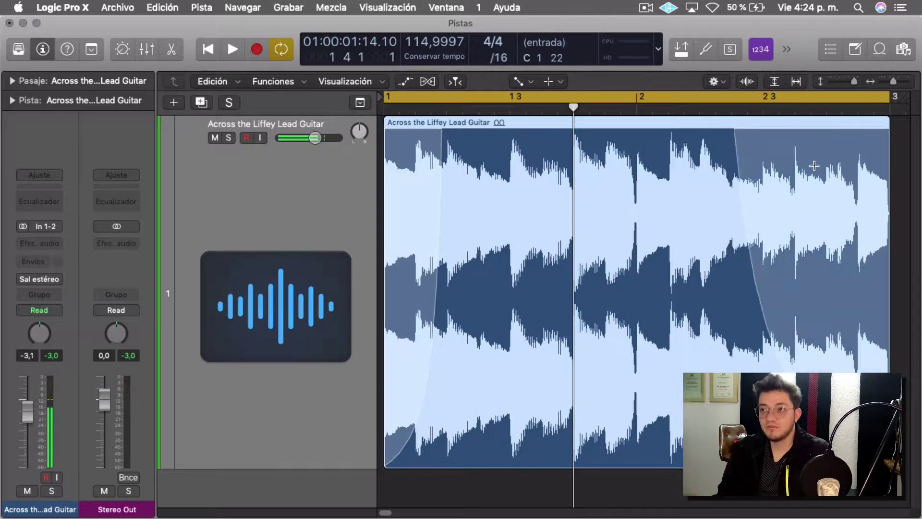
pyautogui.press('space')
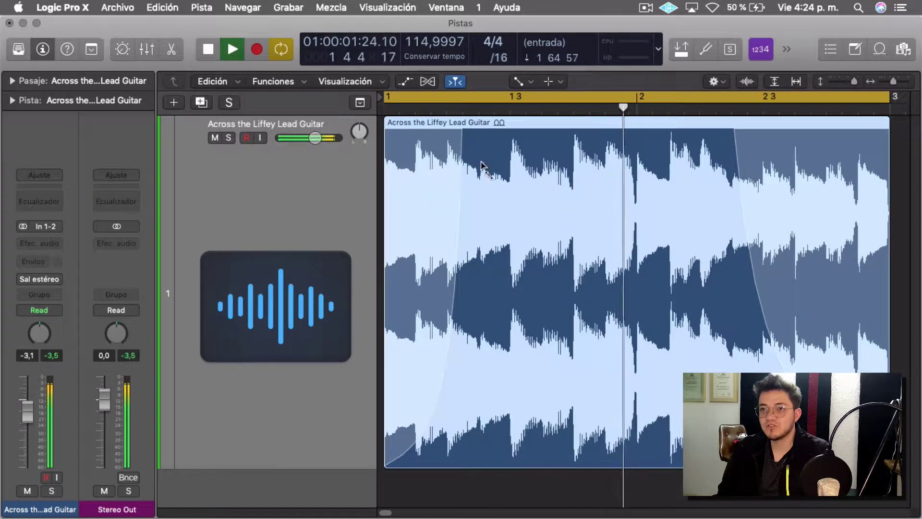
pyautogui.press('space')
pyautogui.press('Return')
pyautogui.press('space')
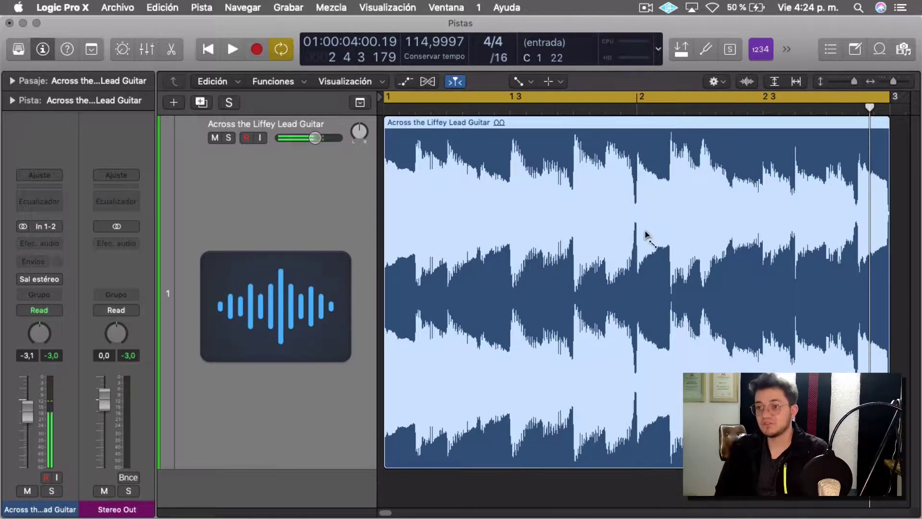
# - With the Scissors tool, split the guitar region at beat 4 of bar 1 and at the start of bar 2
pyautogui.press('t')
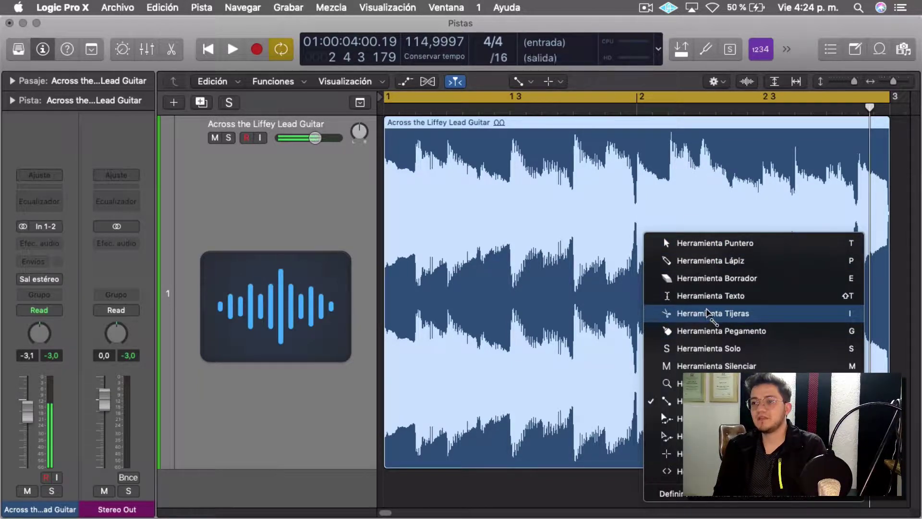
pyautogui.click(707, 312)
pyautogui.click(556, 240)
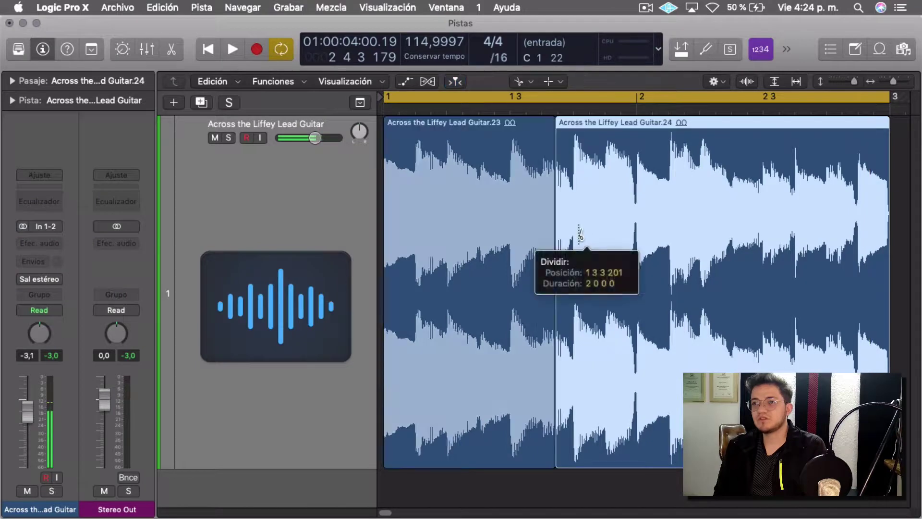
pyautogui.press('super+z')
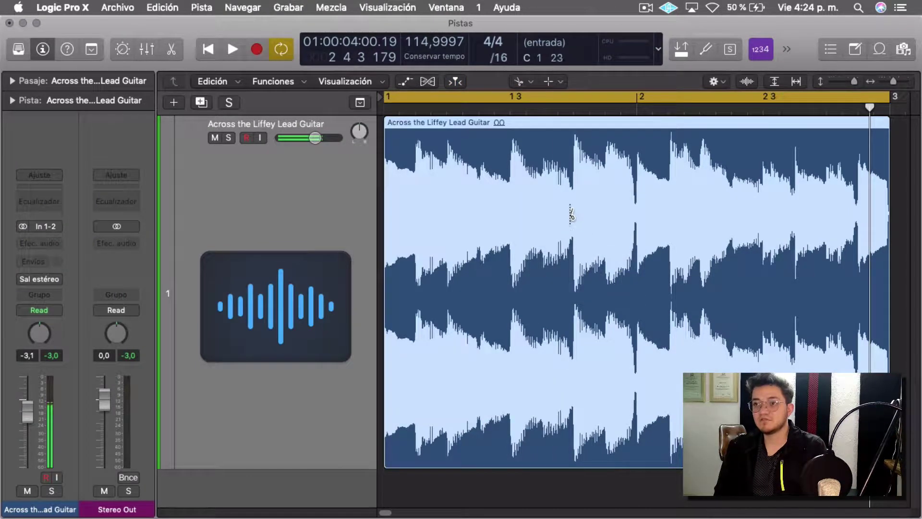
pyautogui.click(573, 215)
pyautogui.click(638, 211)
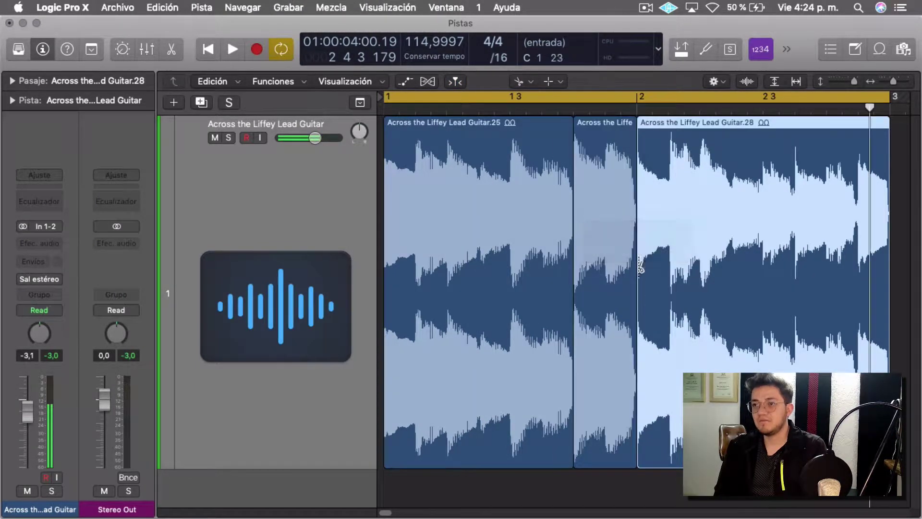
# - Switch to the Pointer tool and select the short slice between beat 4 of bar 1 and bar 2
pyautogui.hscroll(5, 639, 214)
pyautogui.hscroll(-1, 509, 219)
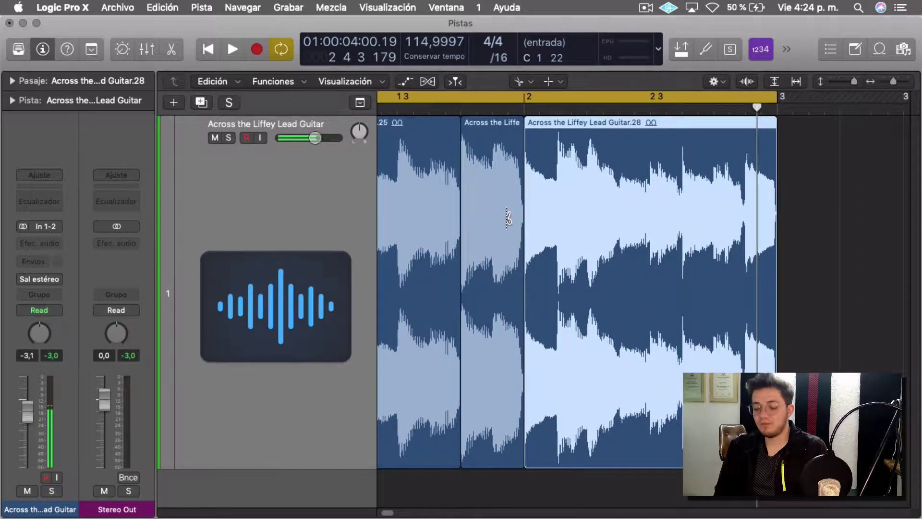
pyautogui.scroll(-5, 504, 220)
pyautogui.scroll(4, 501, 220)
pyautogui.hscroll(-5, 510, 260)
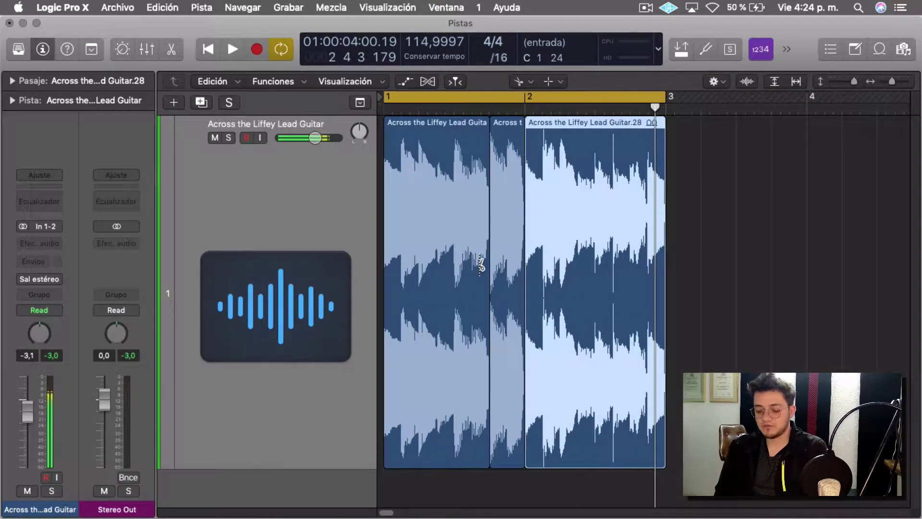
pyautogui.press('Escape')
pyautogui.press('Escape')
pyautogui.click(512, 202)
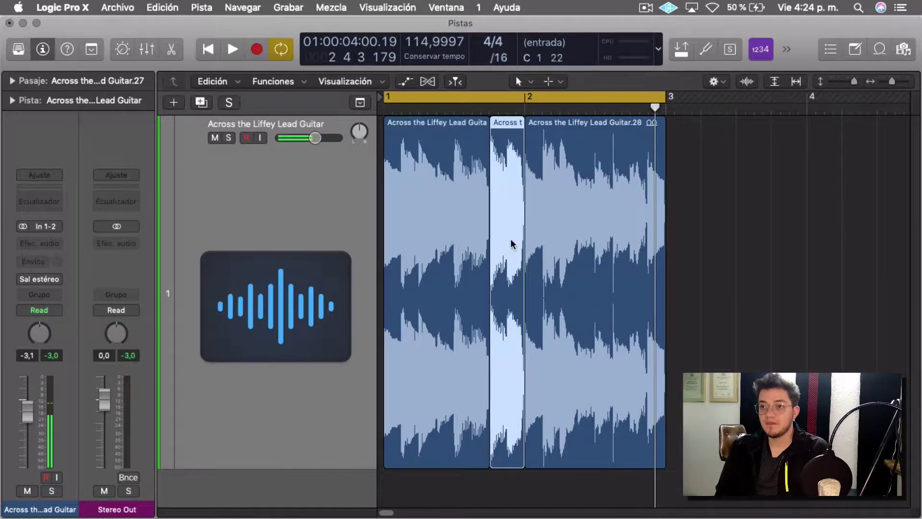
# - Try pasting a copy of the short slice at position 3 3 2 and moving it to about bar 4
pyautogui.moveTo(653, 111); pyautogui.dragTo(745, 107)
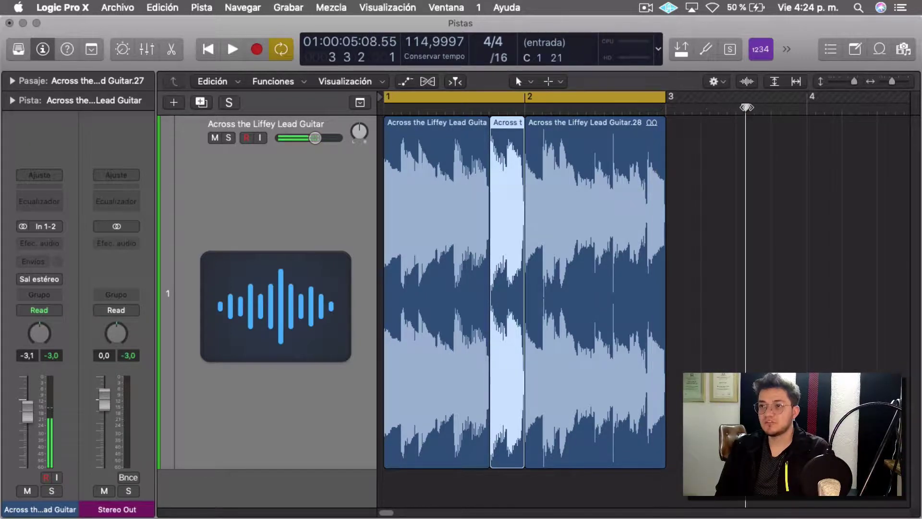
pyautogui.press('super+v')
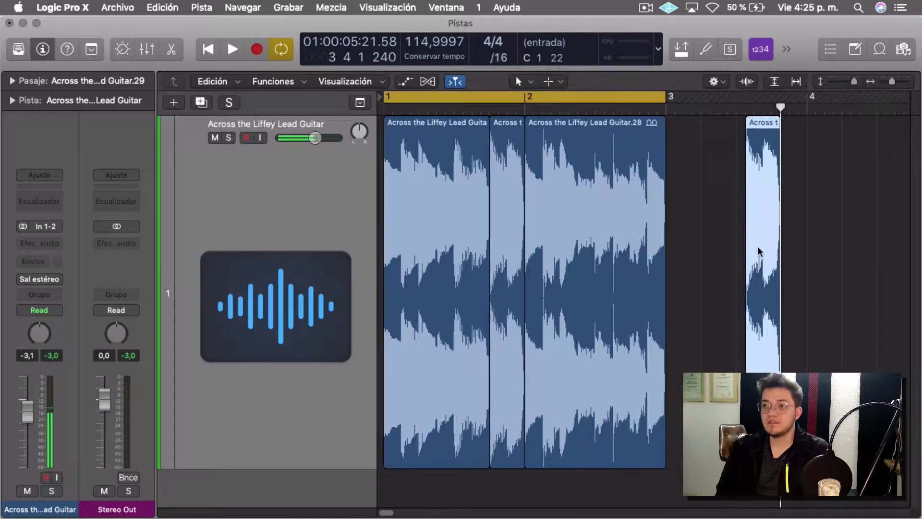
pyautogui.moveTo(760, 253); pyautogui.dragTo(818, 251)
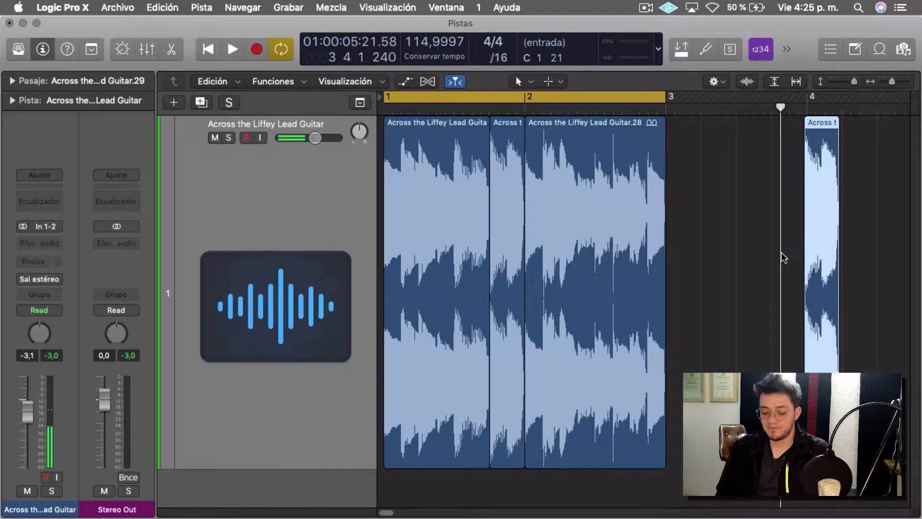
pyautogui.press('super+z')
pyautogui.press('super+z')
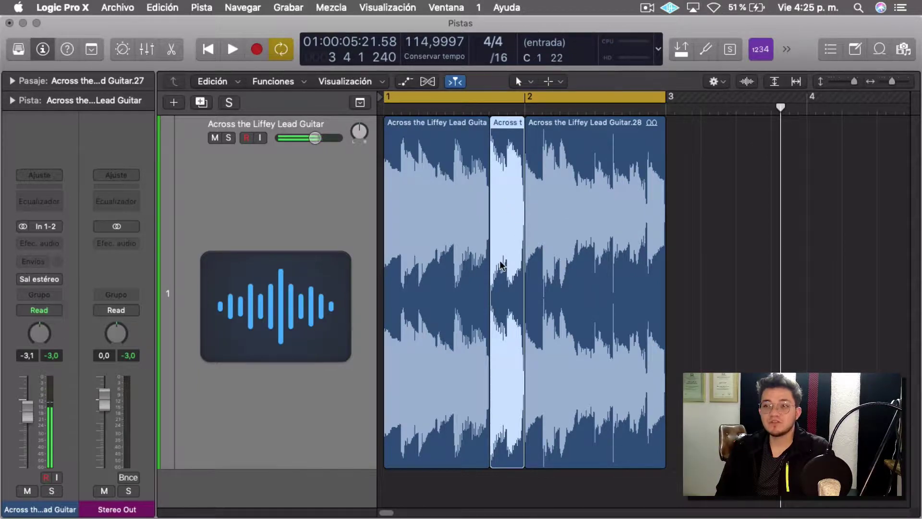
# - Try duplicating the short slice to about bar 4, and removing it and pasting it back into the gap before bar 2
pyautogui.moveTo(501, 266); pyautogui.dragTo(816, 263)
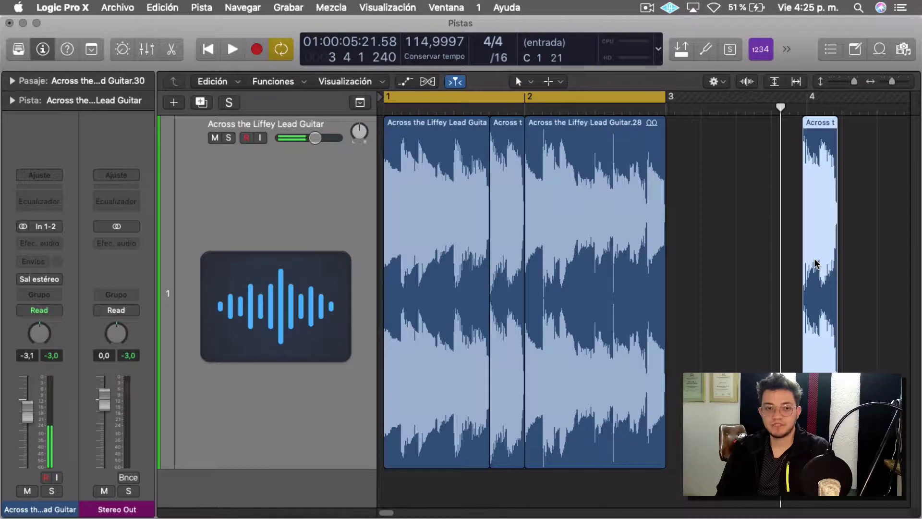
pyautogui.press('super+z')
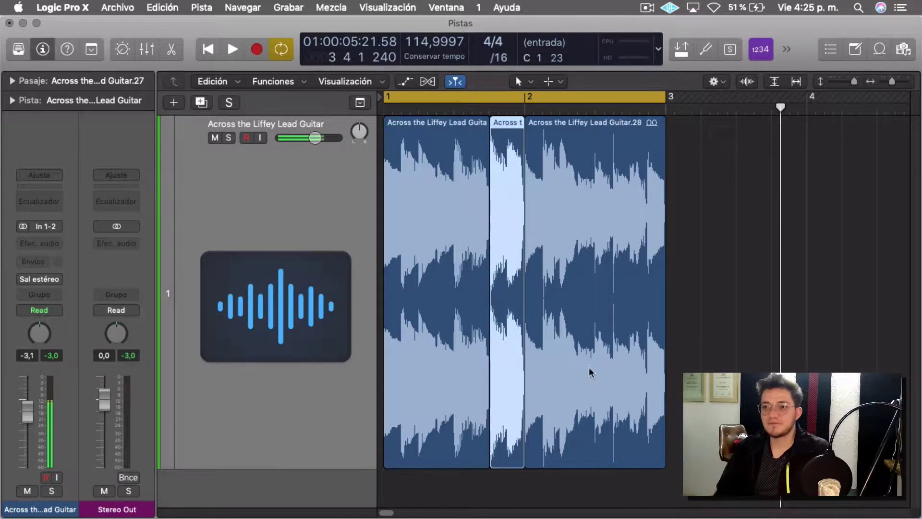
pyautogui.press('Delete')
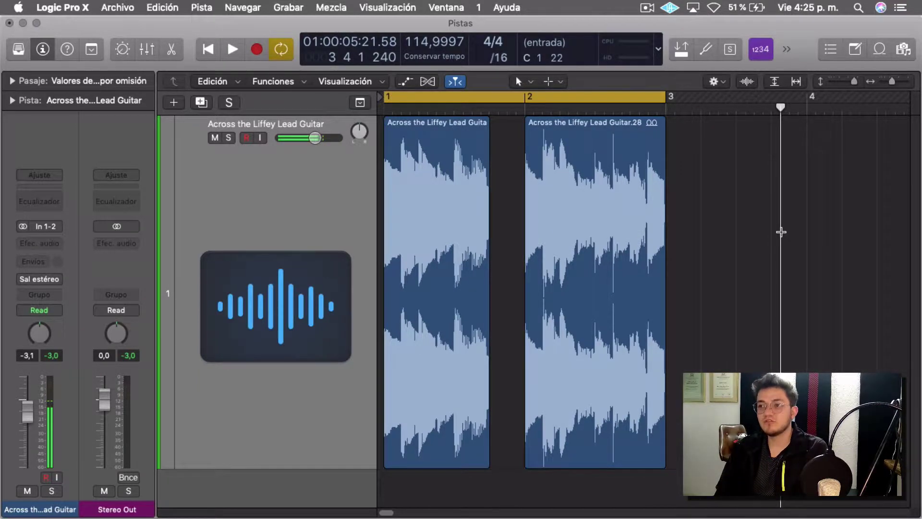
pyautogui.press('super+v')
pyautogui.moveTo(816, 253); pyautogui.dragTo(498, 259)
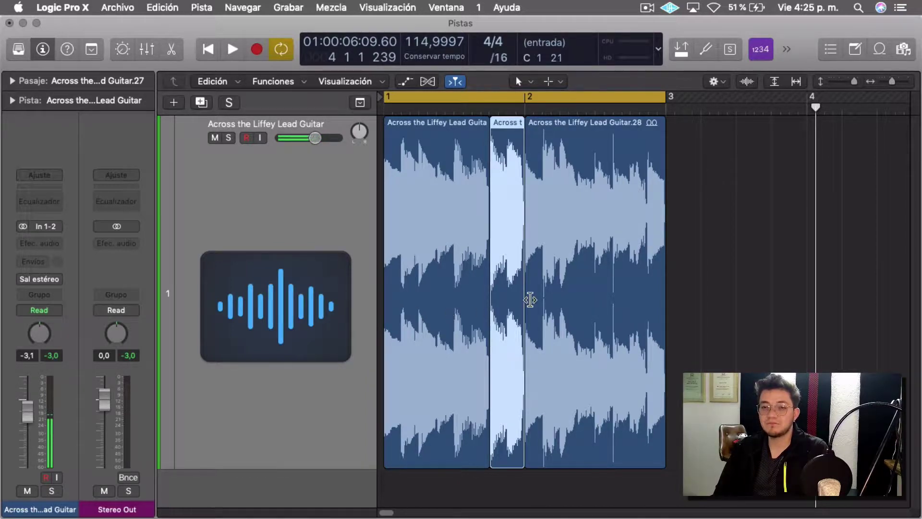
# - Place a duplicate of the short slice at about beat 4 of bar 3 and play it back
pyautogui.moveTo(502, 296); pyautogui.dragTo(789, 287)
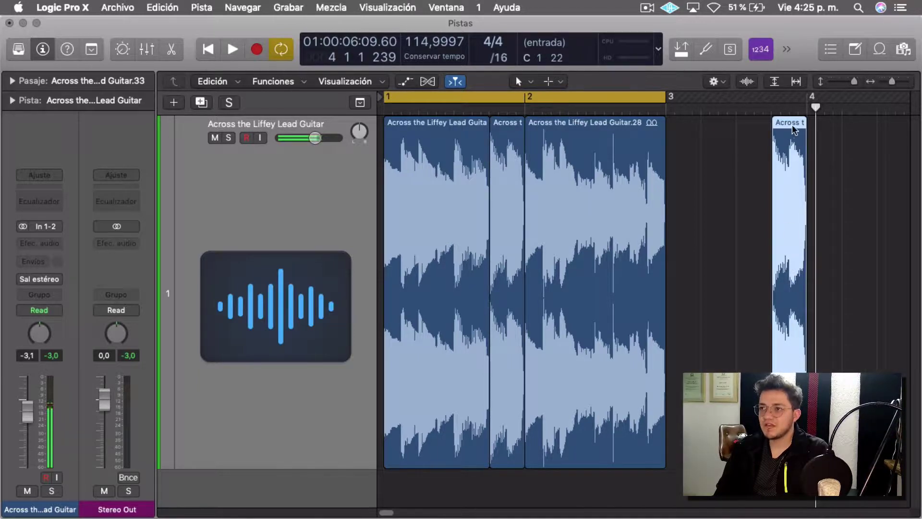
pyautogui.doubleClick(774, 112)
pyautogui.press('space')
pyautogui.doubleClick(774, 113)
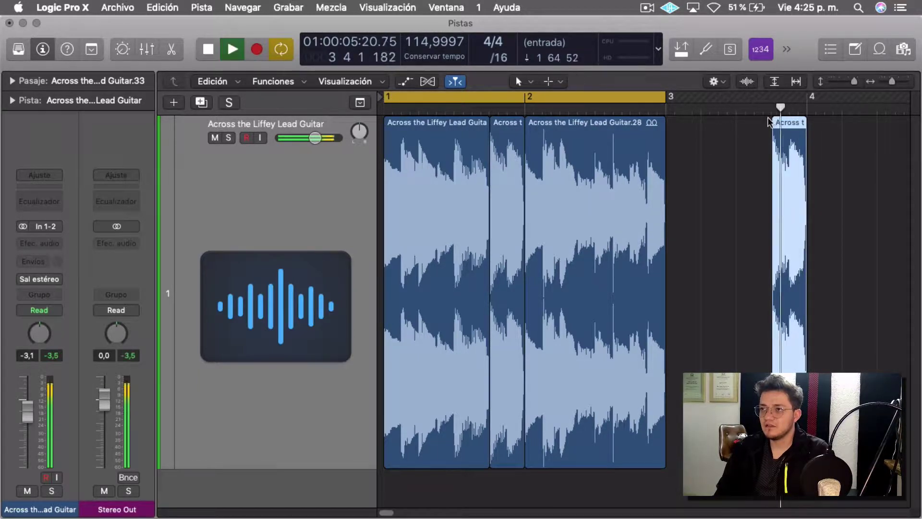
pyautogui.press('space')
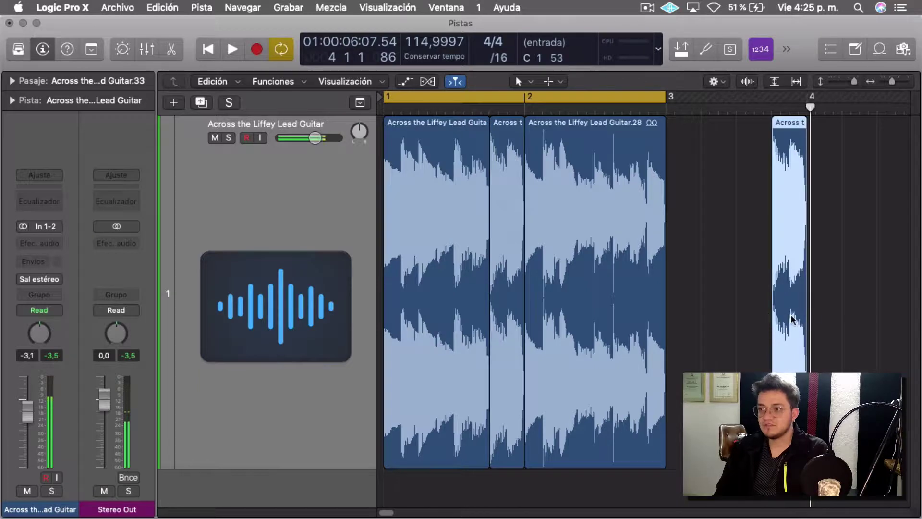
# - Try a second pasted copy at about bar 4, play both copies, and delete the added one
pyautogui.press('super+v')
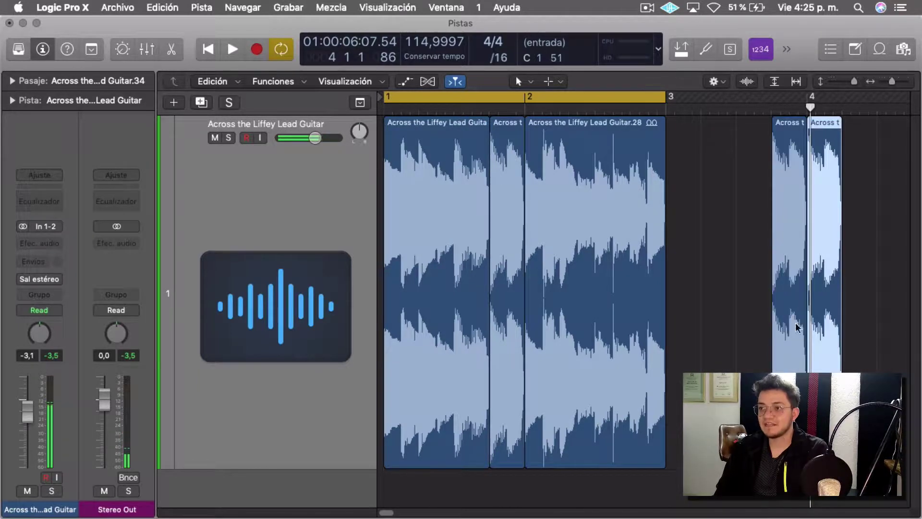
pyautogui.doubleClick(773, 107)
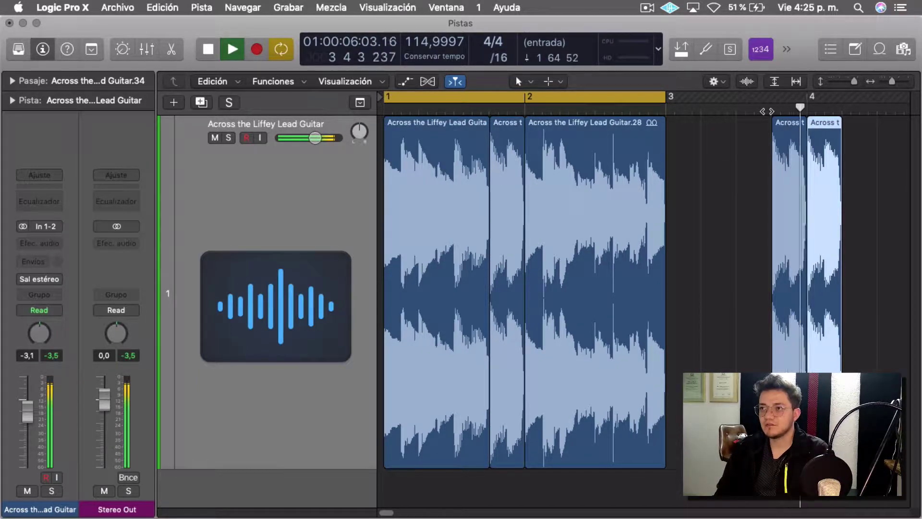
pyautogui.click(760, 111)
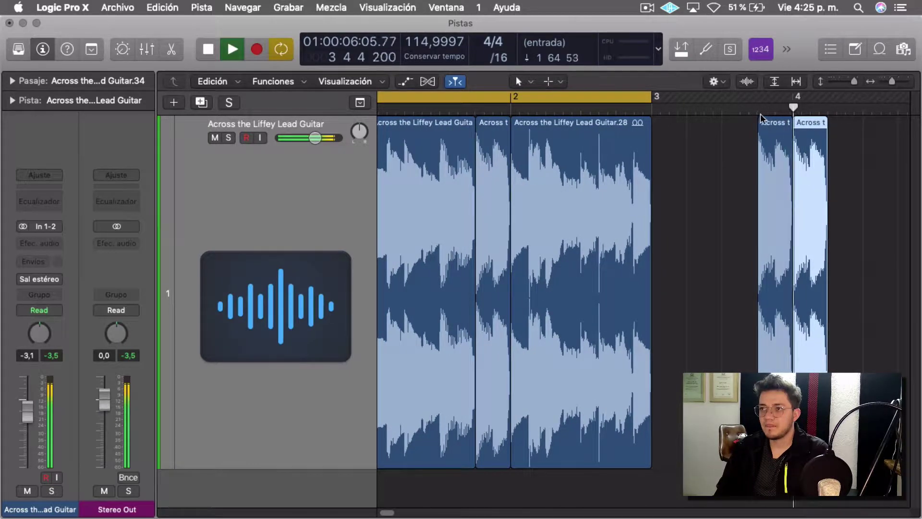
pyautogui.press('space')
pyautogui.press('Delete')
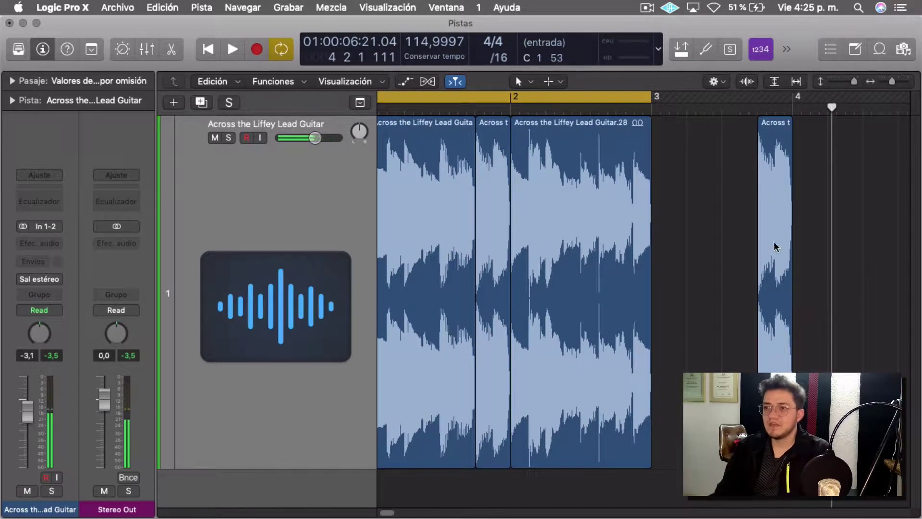
# - Resize the duplicated slice by extending its end to about bar 5 and trimming it back to about 4 1 4
pyautogui.hscroll(2, 773, 240)
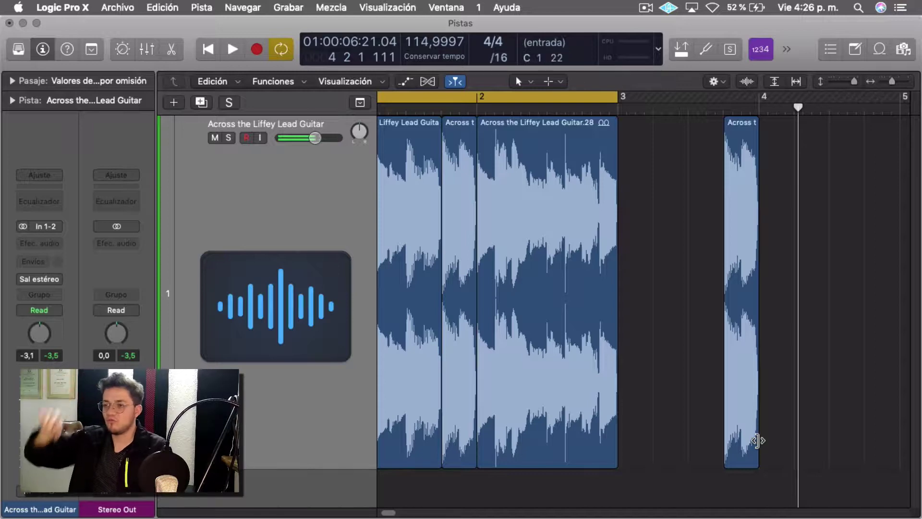
pyautogui.moveTo(756, 441); pyautogui.dragTo(896, 433)
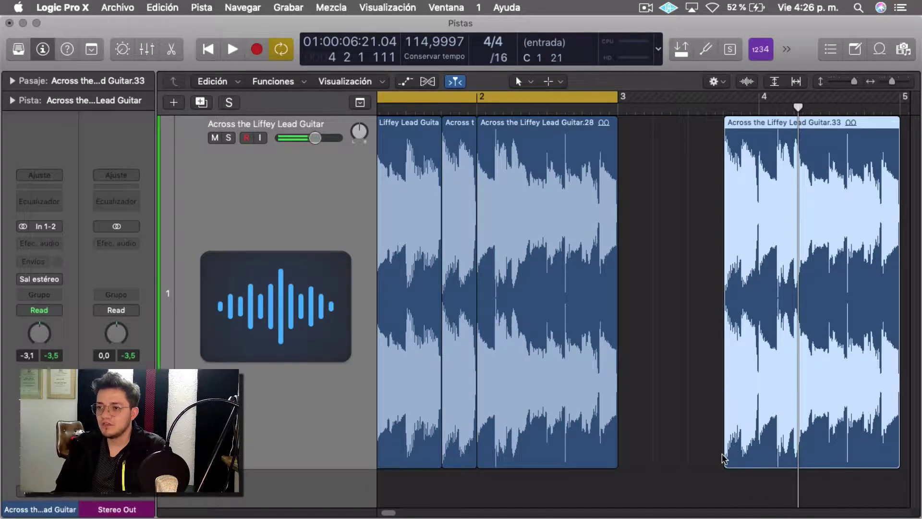
pyautogui.moveTo(726, 454)
pyautogui.mouseDown()
pyautogui.moveTo(668, 456)
pyautogui.moveTo(722, 456)
pyautogui.mouseUp()
pyautogui.moveTo(894, 456); pyautogui.dragTo(783, 442)
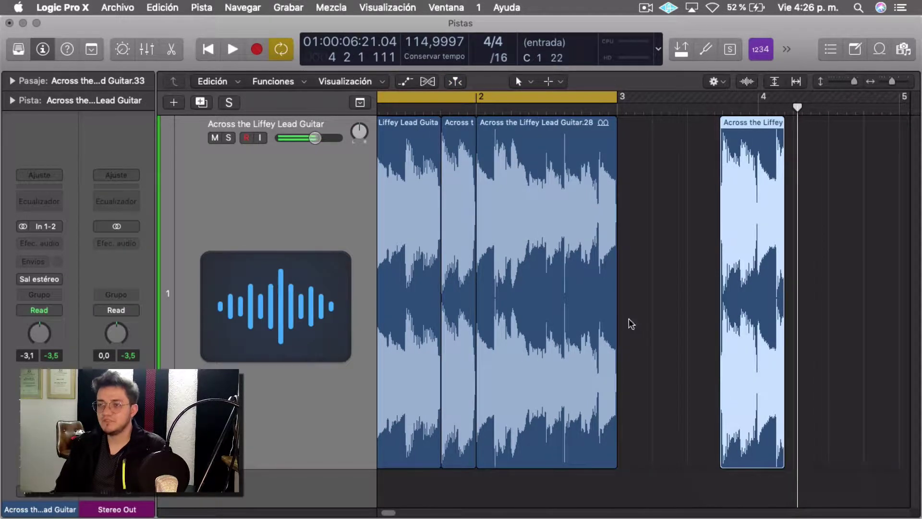
# - Loop the trimmed slice from its end so that the repetitions run to just before beat 4 of bar 4
pyautogui.hscroll(-2, 700, 286)
pyautogui.hscroll(1, 783, 278)
pyautogui.scroll(1, 791, 307)
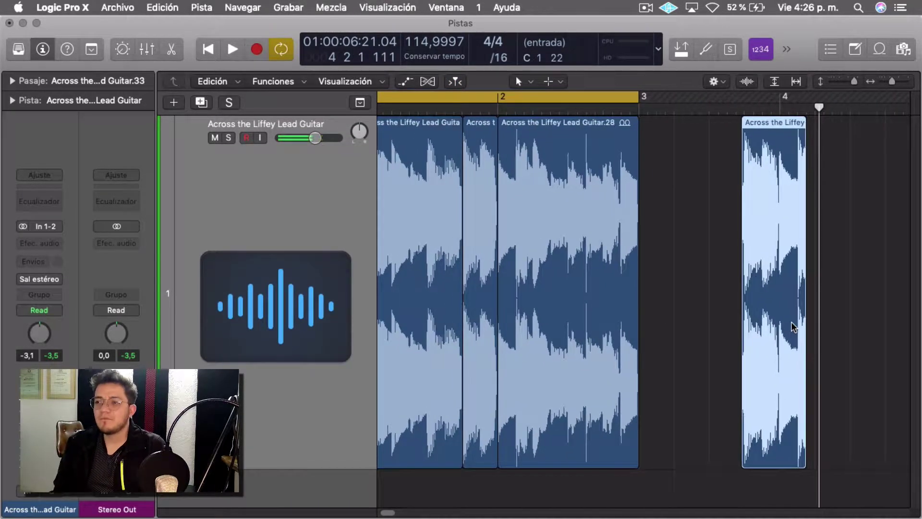
pyautogui.press('super+Right')
pyautogui.press('super+Right')
pyautogui.press('super+Right')
pyautogui.press('super+Right')
pyautogui.press('super+Right')
pyautogui.press('super+Right')
pyautogui.hscroll(5, 791, 324)
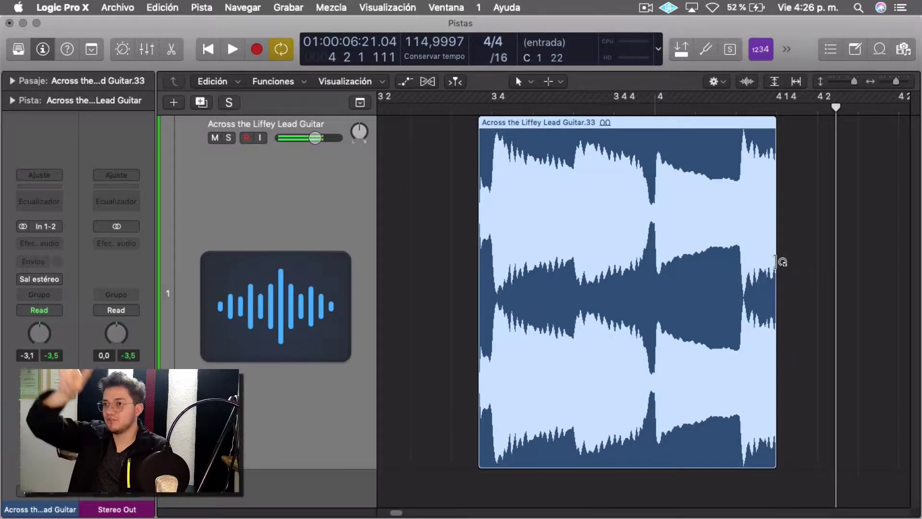
pyautogui.moveTo(775, 262); pyautogui.dragTo(704, 264)
pyautogui.hscroll(-5, 703, 265)
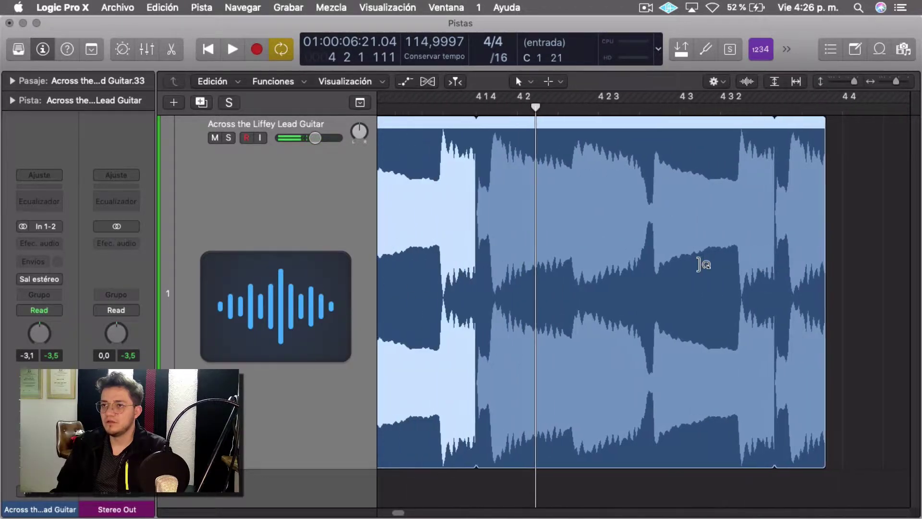
# - Play back the looped slice in bar 4 to hear its repetitions
pyautogui.hscroll(-3, 701, 268)
pyautogui.press('space')
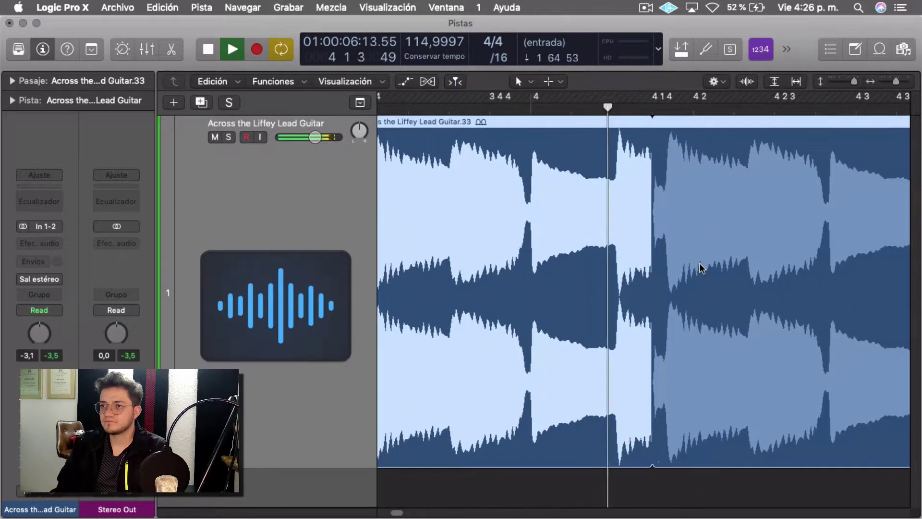
pyautogui.hscroll(4, 700, 264)
pyautogui.press('space')
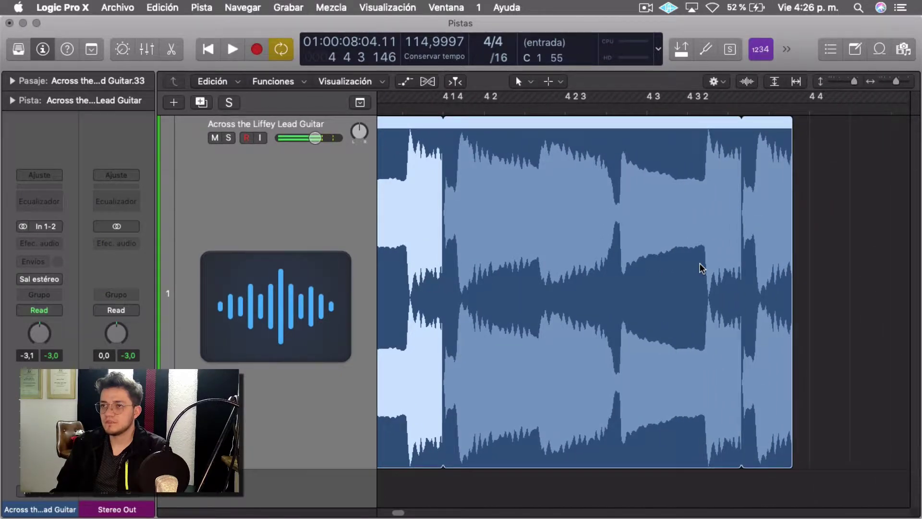
# - Undo the looping and trimming of the duplicated slice, restoring its extended length up to bar 5
pyautogui.scroll(-5, 700, 264)
pyautogui.scroll(8, 700, 264)
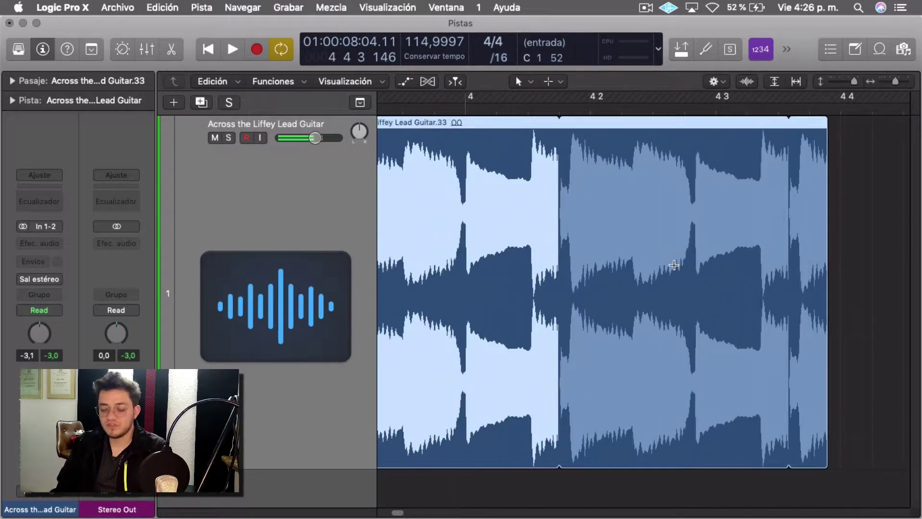
pyautogui.hscroll(5, 673, 263)
pyautogui.press('super+z')
pyautogui.press('super+z')
pyautogui.press('super+z')
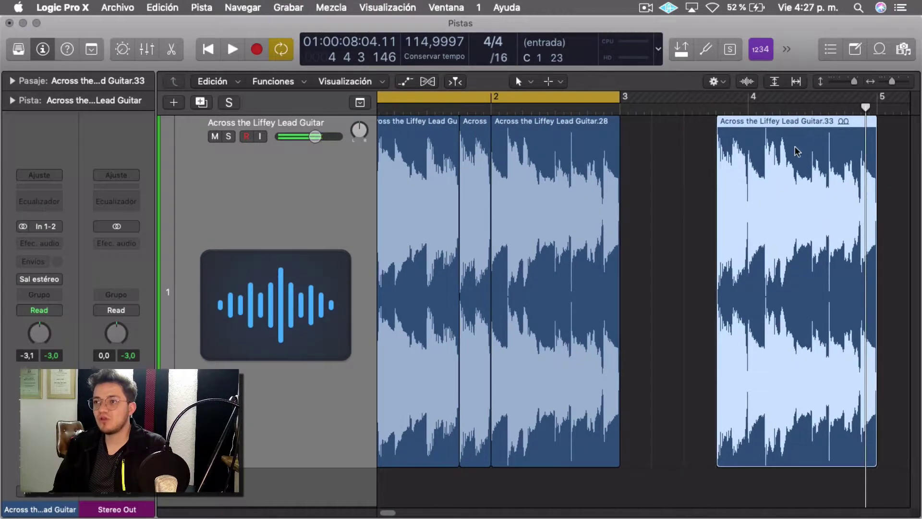
# - Delete the extended duplicated slice between bars 4 and 5, and select the first guitar region at bar 1
pyautogui.press('Delete')
pyautogui.hscroll(-1, 570, 170)
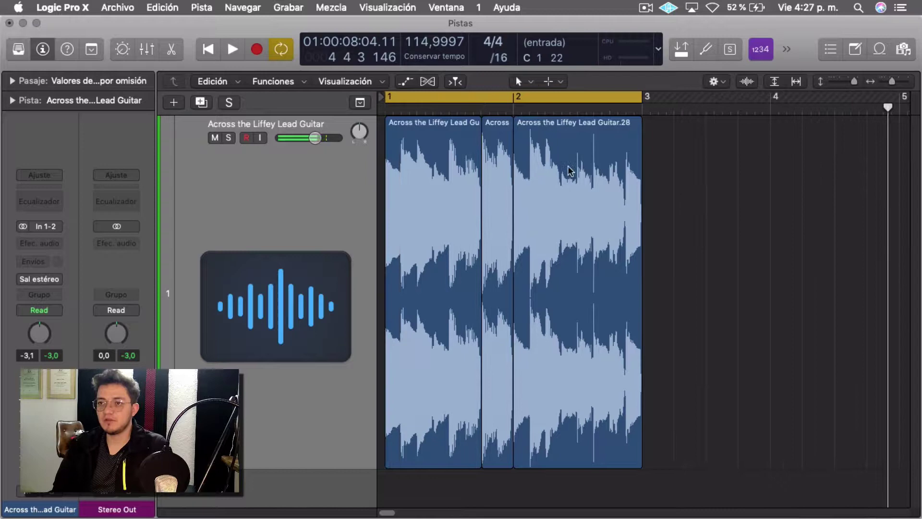
pyautogui.click(445, 217)
# - Lower the guitar track's volume to -12.8 dB and play back the regions in bars 1 and 2
pyautogui.moveTo(316, 138); pyautogui.dragTo(299, 138)
pyautogui.press('space')
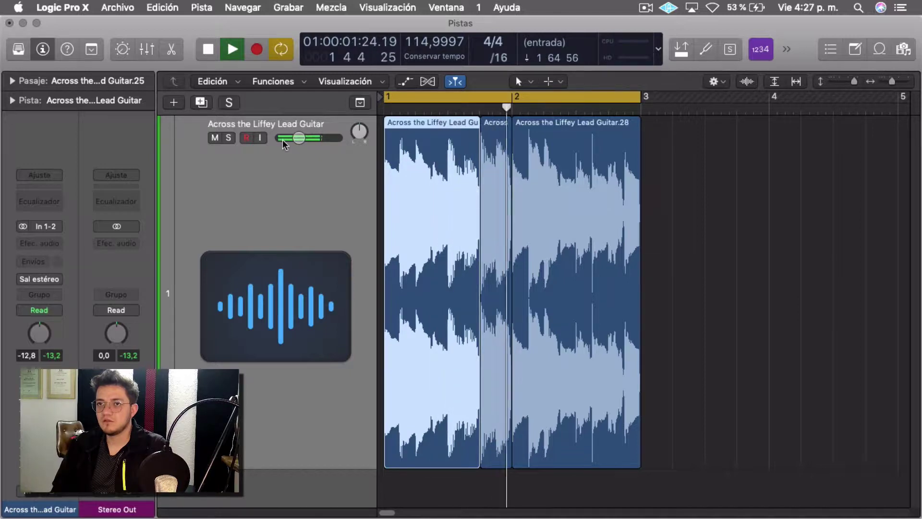
pyautogui.press('space')
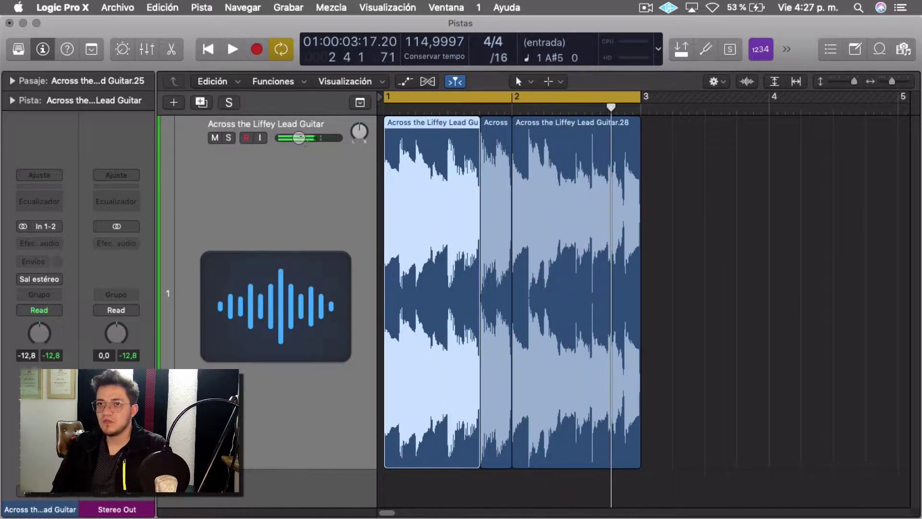
# - Reset the guitar track's volume to 0.0 dB and select all of its regions
pyautogui.moveTo(300, 138); pyautogui.dragTo(304, 138)
pyautogui.keyDown('alt'); pyautogui.doubleClick(304, 138); pyautogui.keyUp('alt')
pyautogui.click(303, 168)
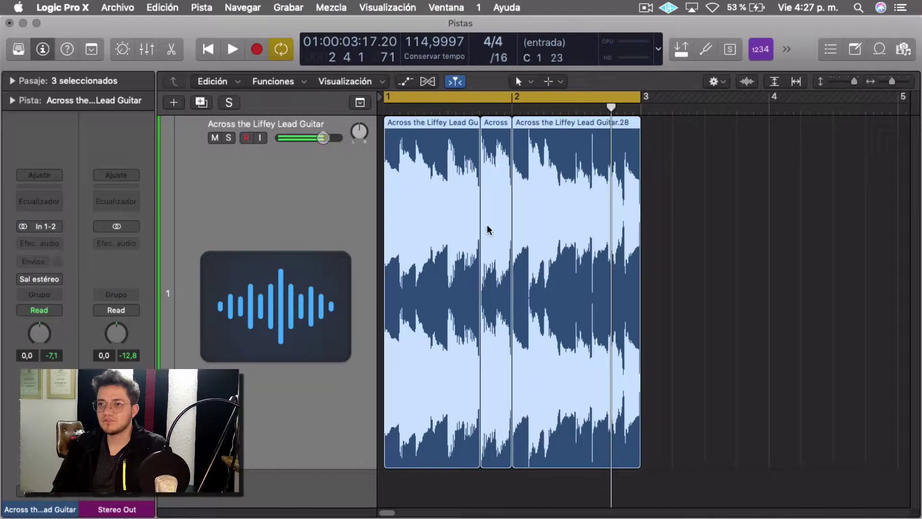
# - Set the gain of the short middle region before bar 2 to -11.1 dB in its region parameters
pyautogui.click(757, 307)
pyautogui.click(494, 325)
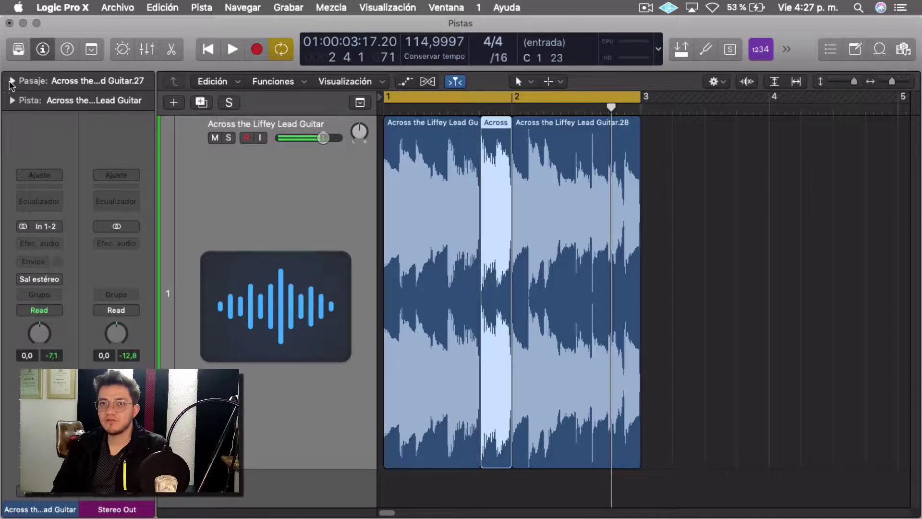
pyautogui.click(11, 82)
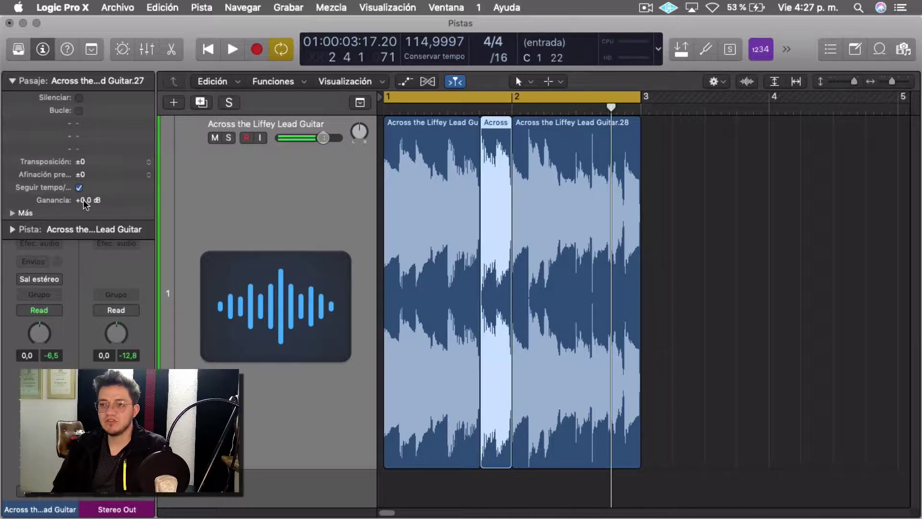
pyautogui.moveTo(84, 200); pyautogui.dragTo(81, 446)
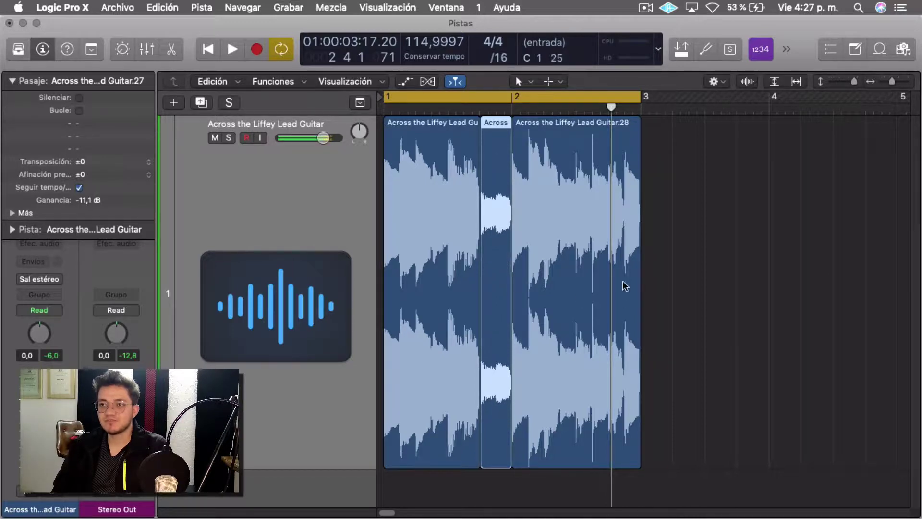
# - Compare the gain of the three regions and play back from the start to hear the quieter middle region
pyautogui.click(427, 240)
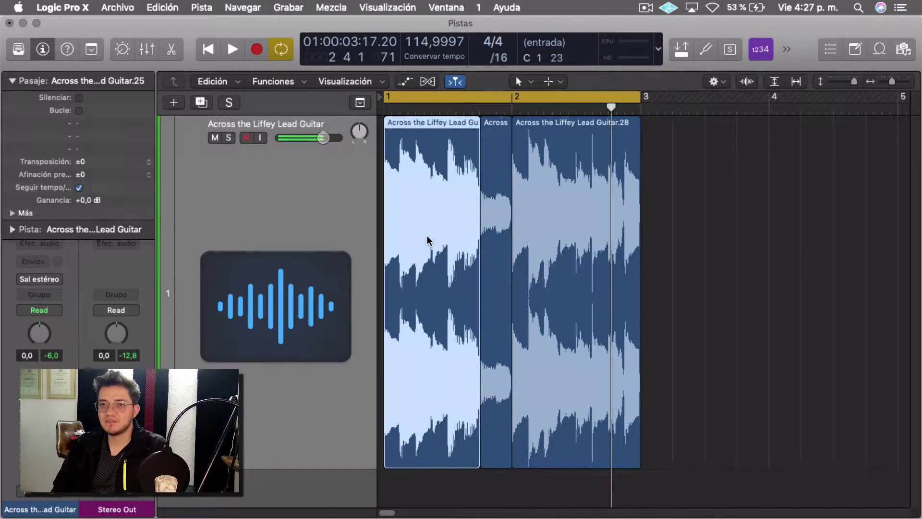
pyautogui.click(563, 225)
pyautogui.click(497, 236)
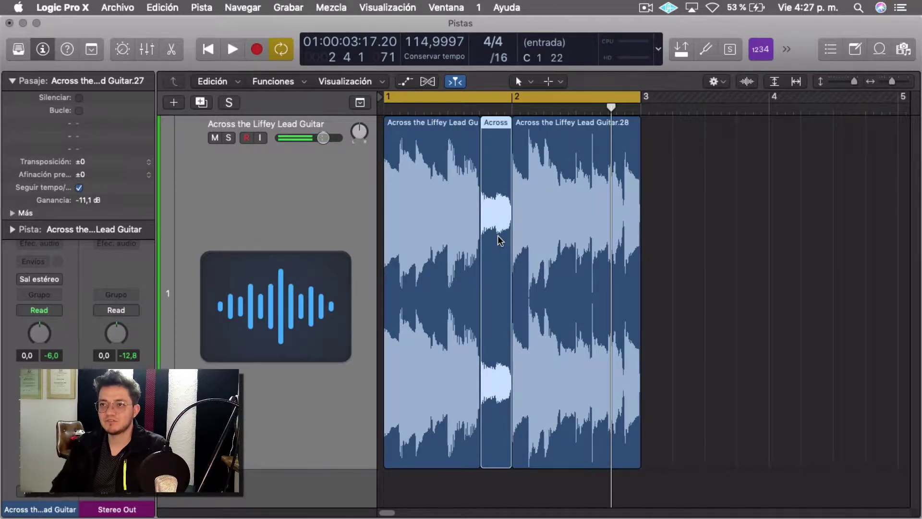
pyautogui.press('Return')
pyautogui.press('space')
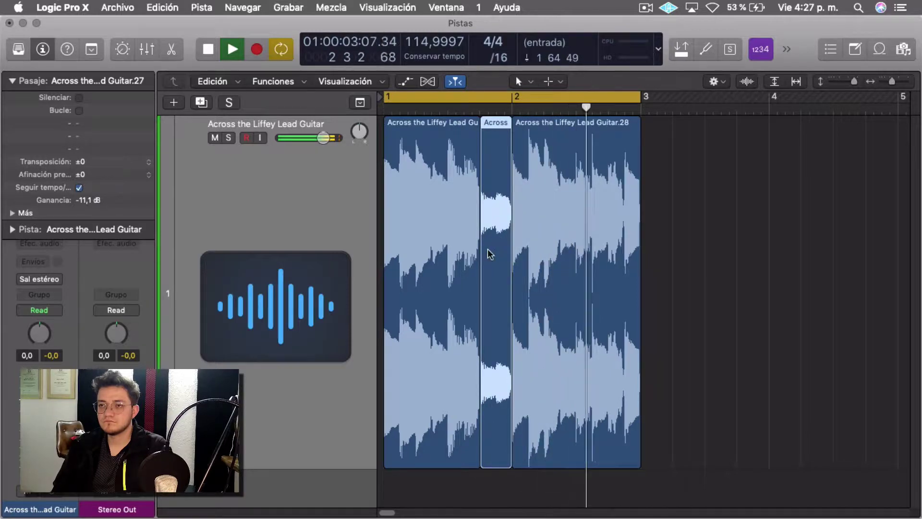
pyautogui.press('space')
# - Join the five slices starting at bar 4 into a single region, creating a new audio file
pyautogui.press('super+a')
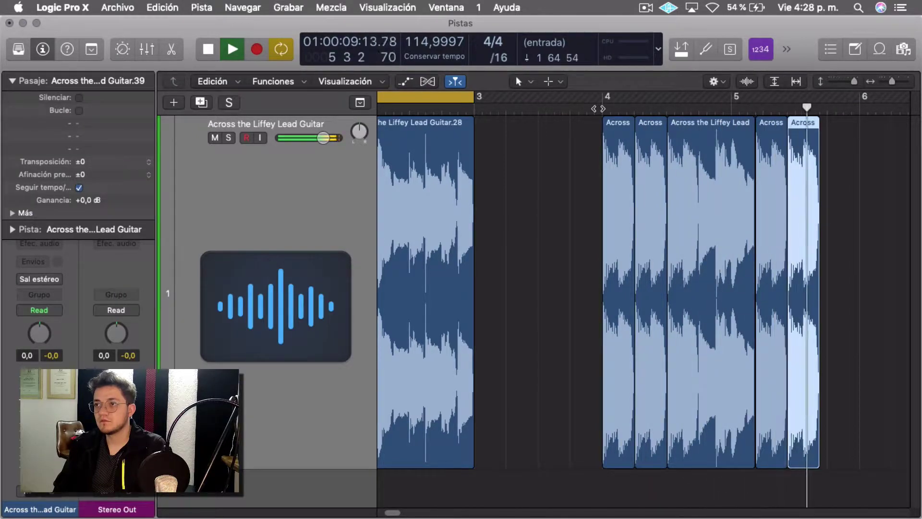
pyautogui.press('space')
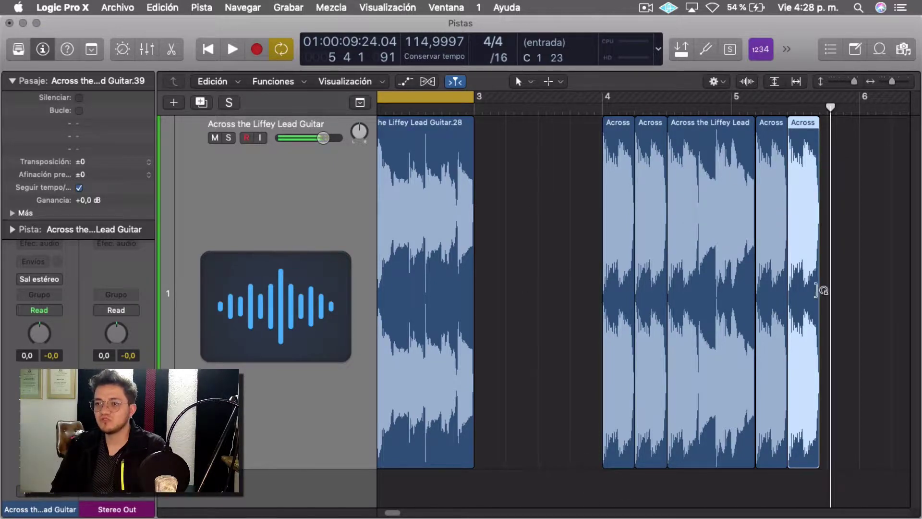
pyautogui.moveTo(590, 197); pyautogui.dragTo(840, 223)
pyautogui.press('super+j')
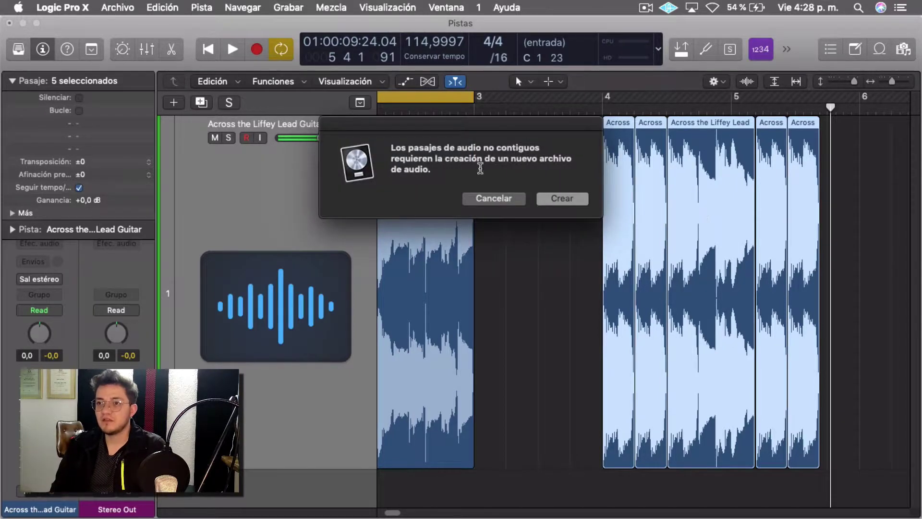
pyautogui.click(560, 199)
pyautogui.press('z')
pyautogui.hscroll(-10, 725, 247)
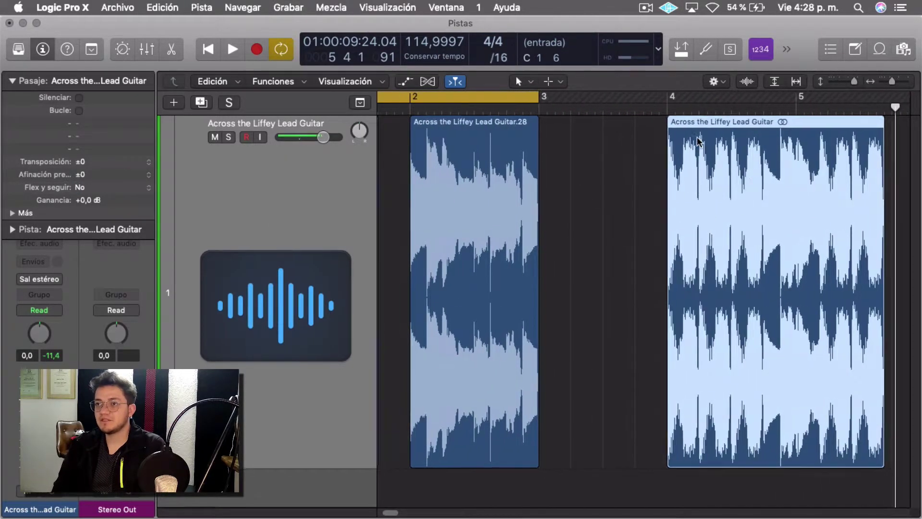
# - Play back the joined region from bar 4
pyautogui.hscroll(3, 705, 125)
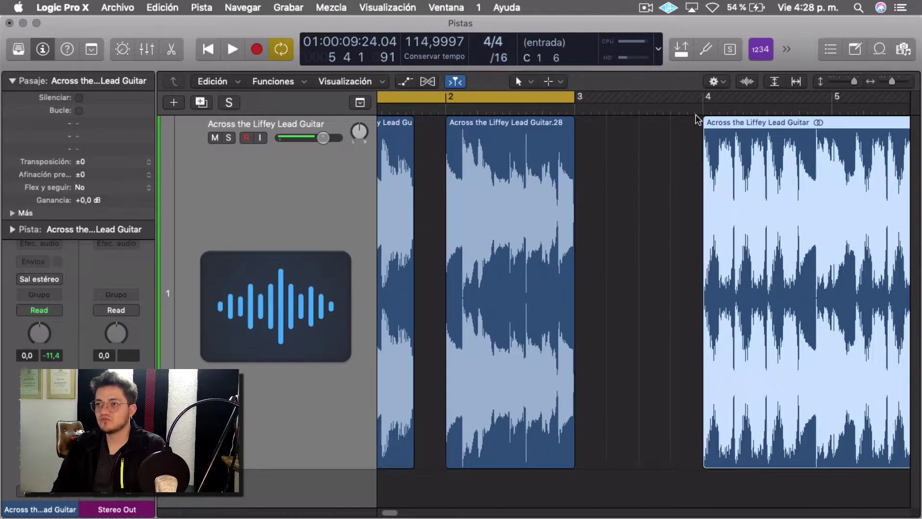
pyautogui.click(706, 108)
pyautogui.press('space')
pyautogui.hscroll(3, 722, 155)
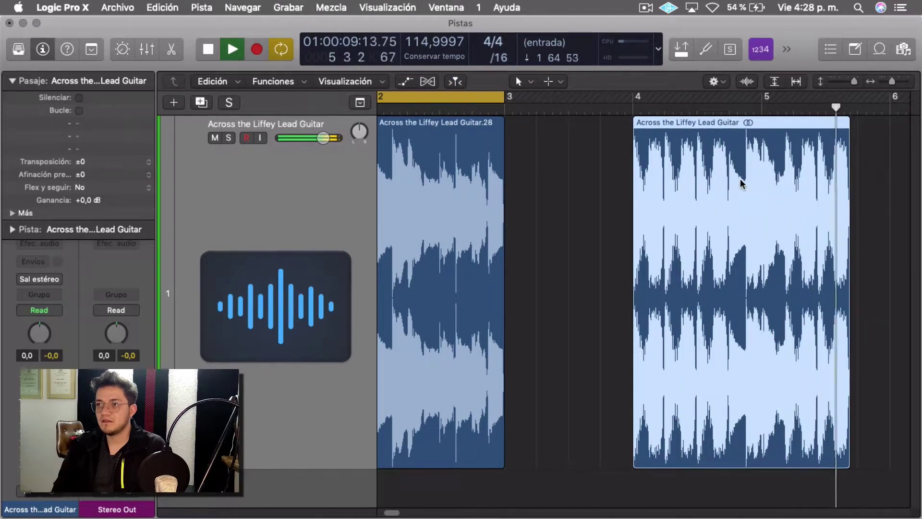
pyautogui.press('space')
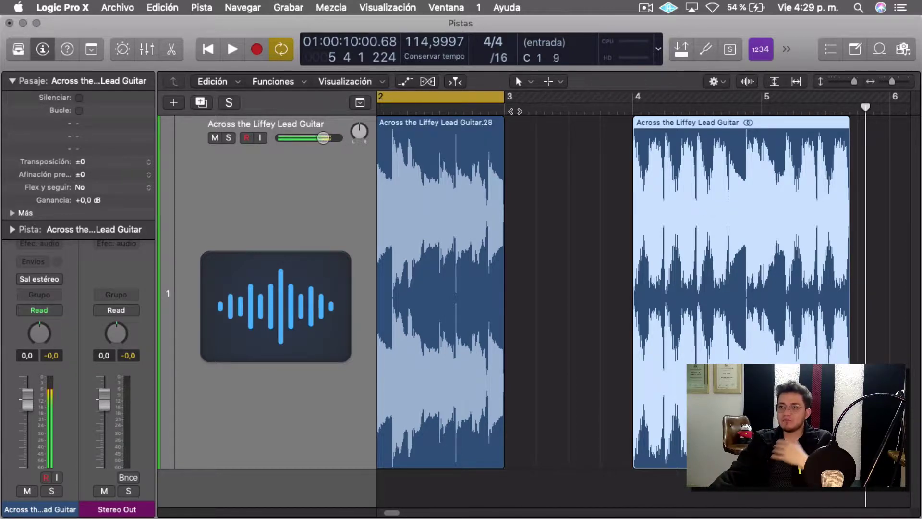
pyautogui.click(562, 82)
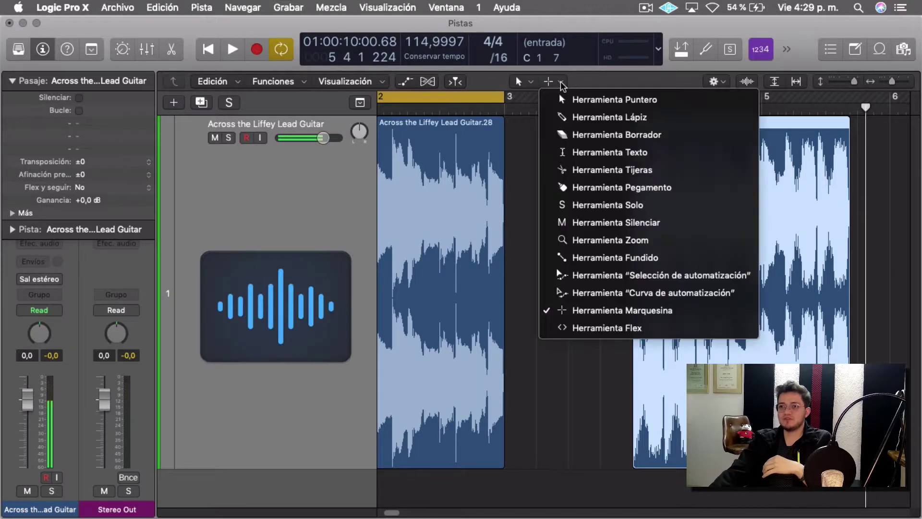
pyautogui.click(536, 77)
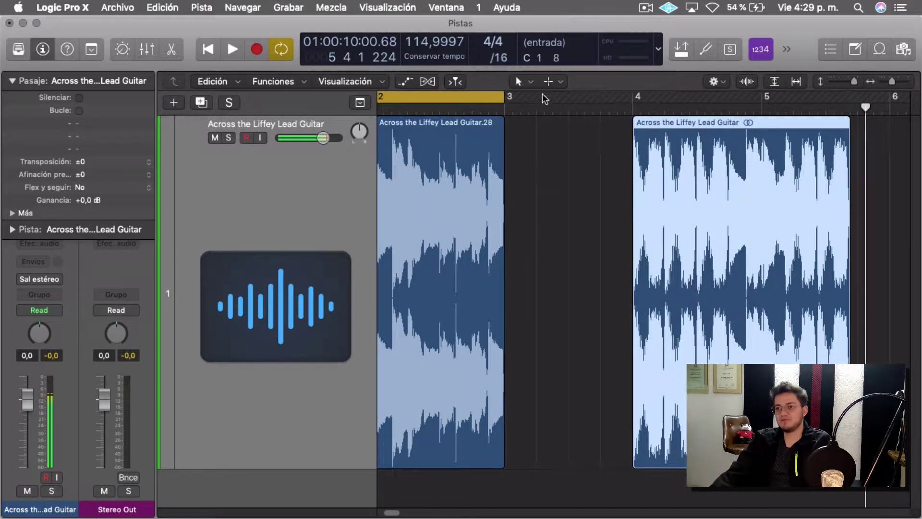
pyautogui.click(515, 82)
pyautogui.click(561, 395)
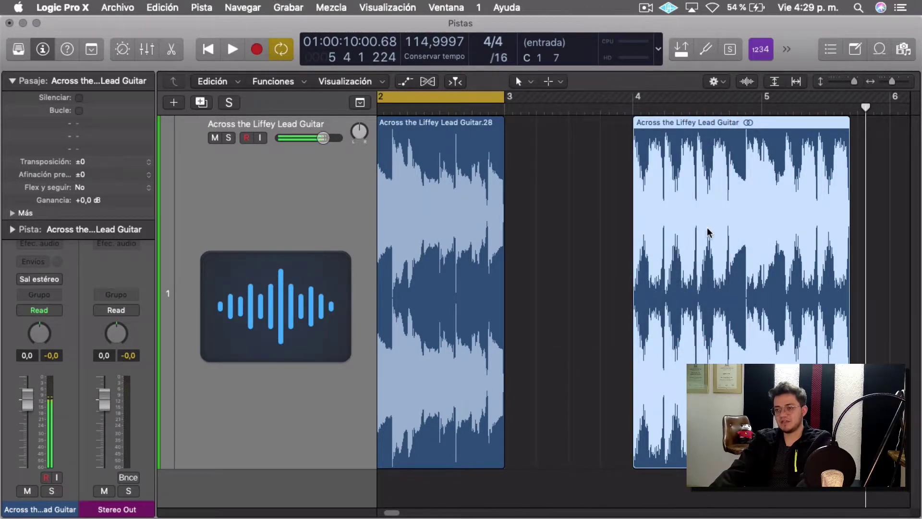
pyautogui.click(561, 85)
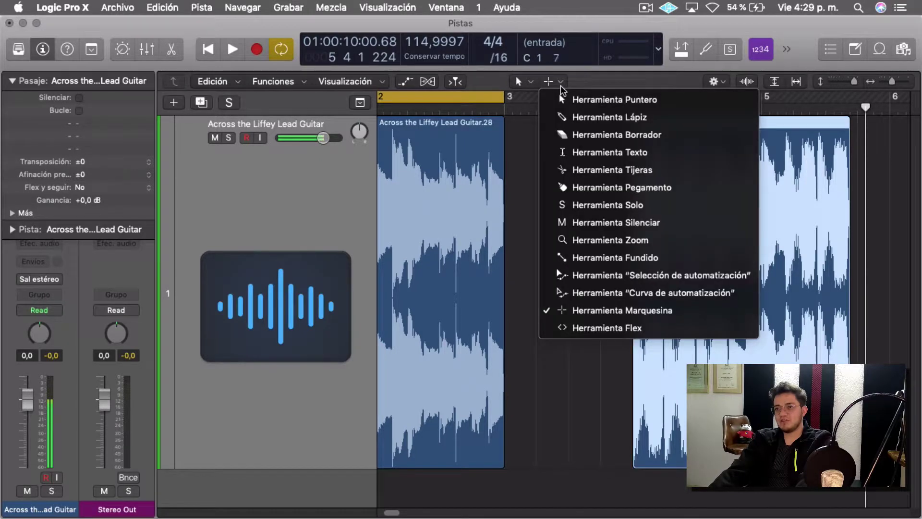
pyautogui.click(513, 241)
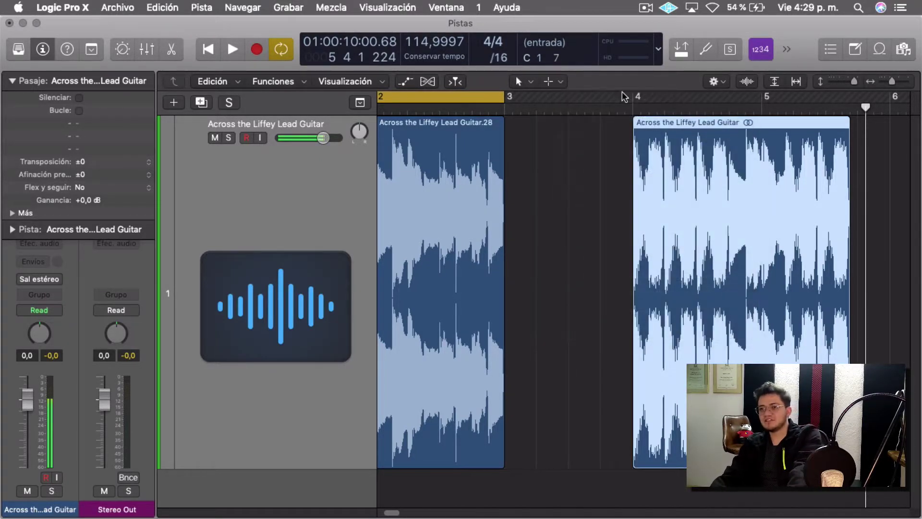
# - Erase the joined region using the Eraser (Borrador) as the secondary tool, and undo the deletion
pyautogui.click(563, 85)
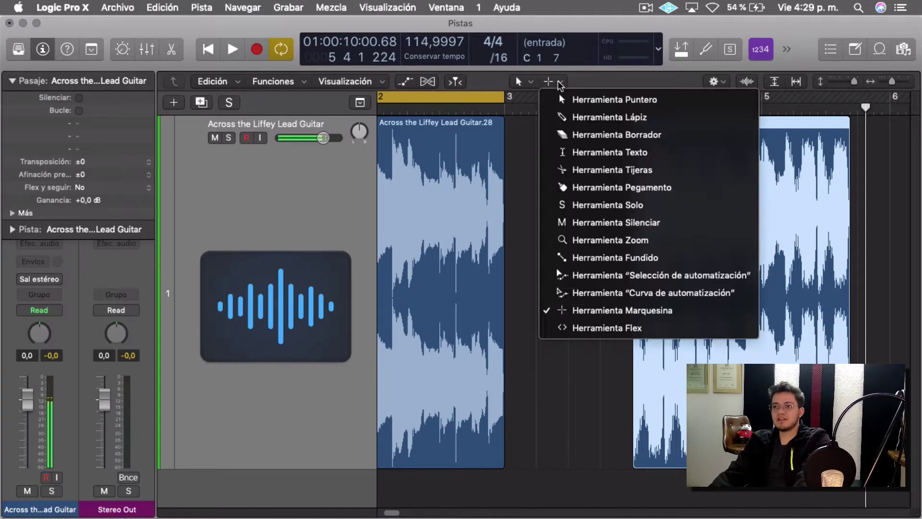
pyautogui.click(604, 135)
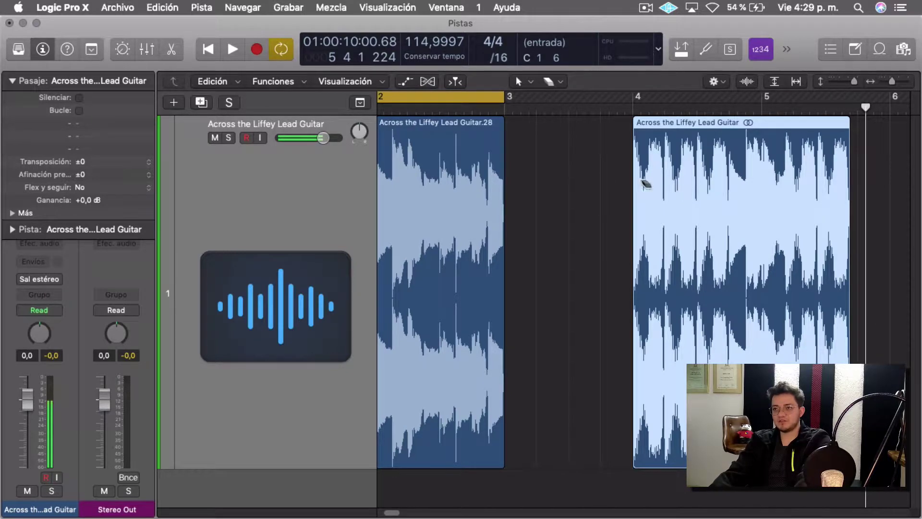
pyautogui.click(702, 187)
pyautogui.press('super+z')
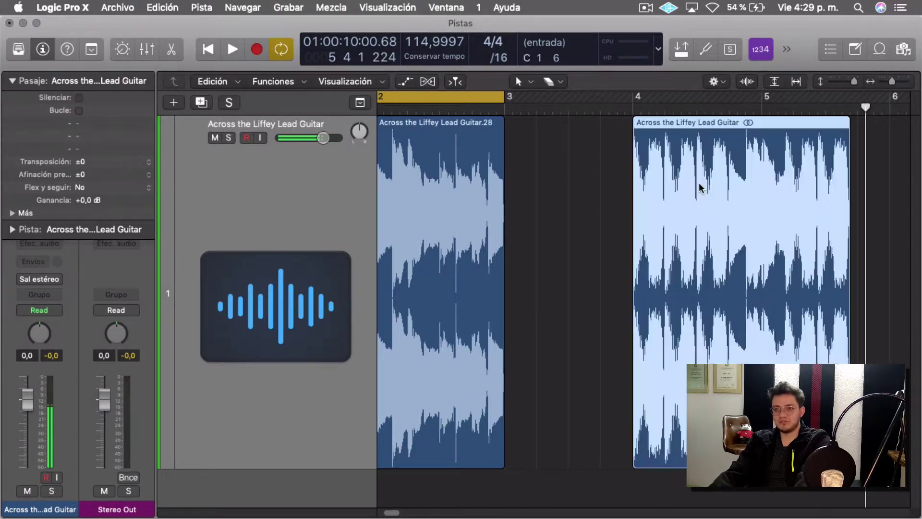
# - Mute and unmute the joined region using the Mute tool (Silenciar) as the secondary tool
pyautogui.click(555, 85)
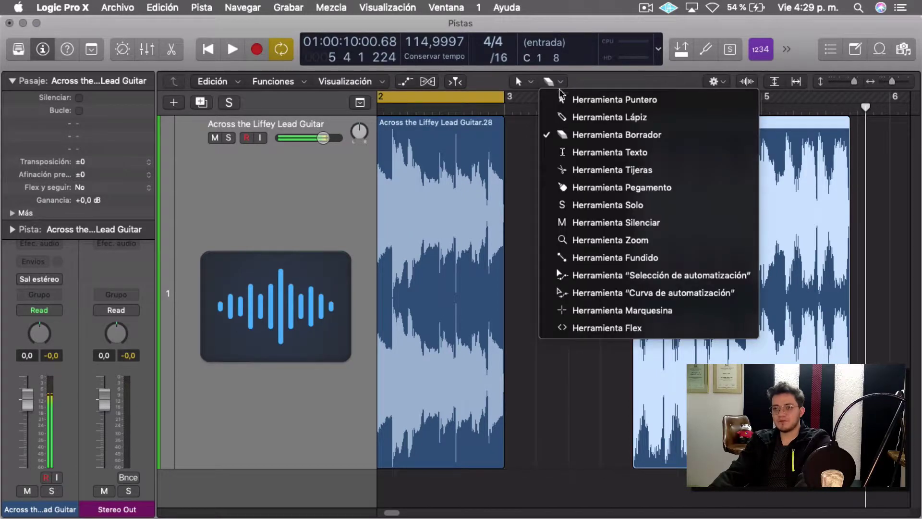
pyautogui.click(585, 206)
pyautogui.click(552, 81)
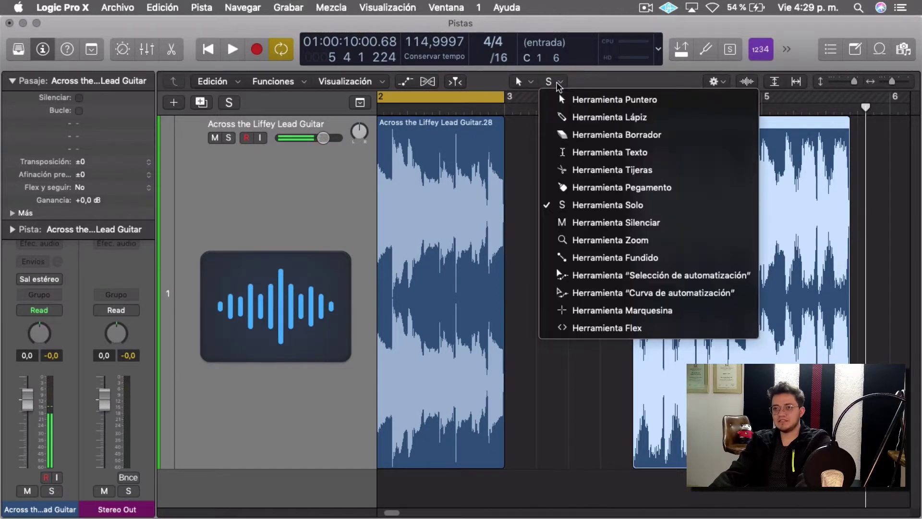
pyautogui.click(596, 222)
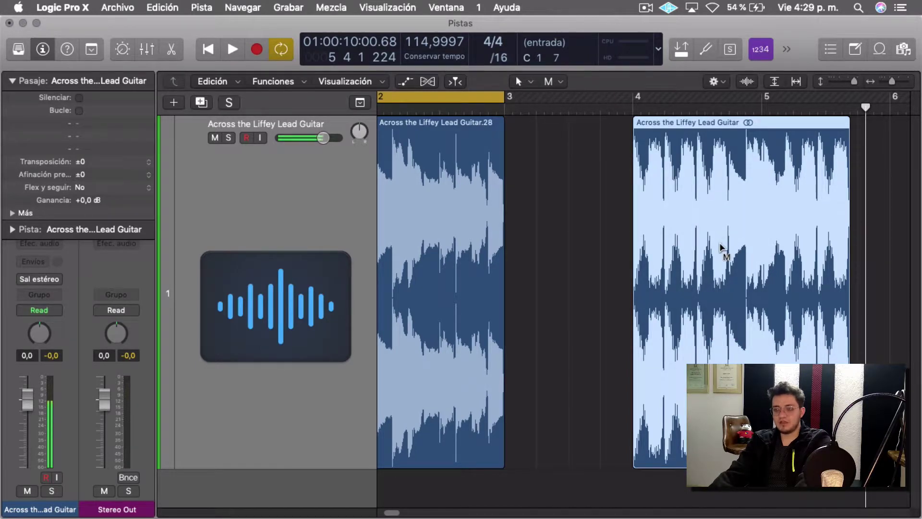
pyautogui.keyDown('super'); pyautogui.click(720, 247); pyautogui.keyUp('super')
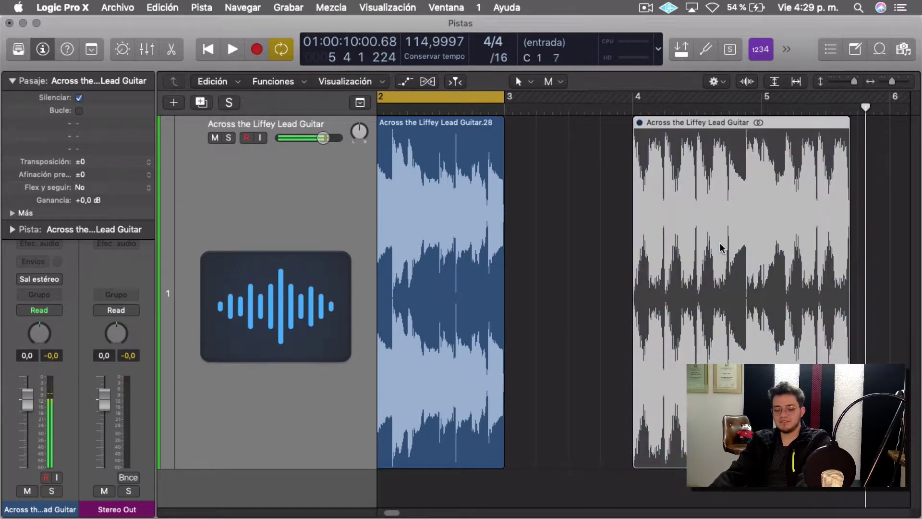
pyautogui.keyDown('super'); pyautogui.click(719, 247); pyautogui.keyUp('super')
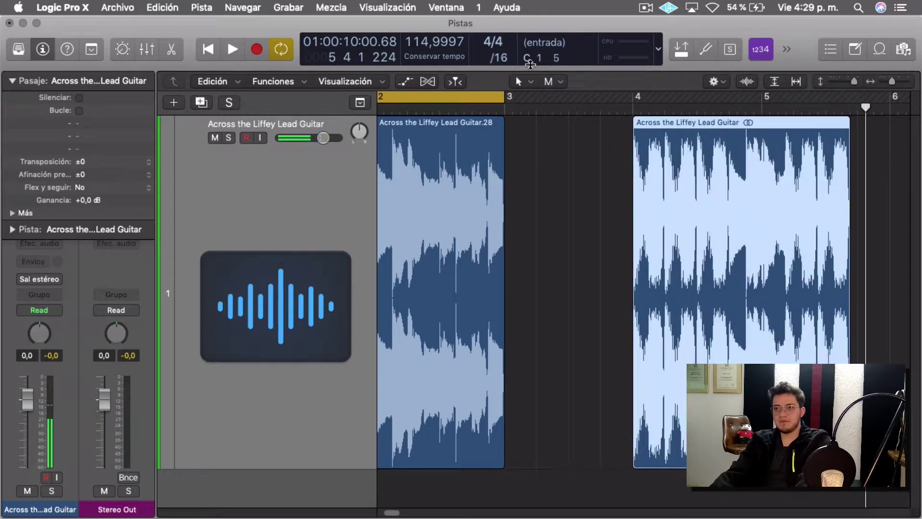
# - Set the secondary tool back to the Marquee tool (Marquesina)
pyautogui.click(559, 83)
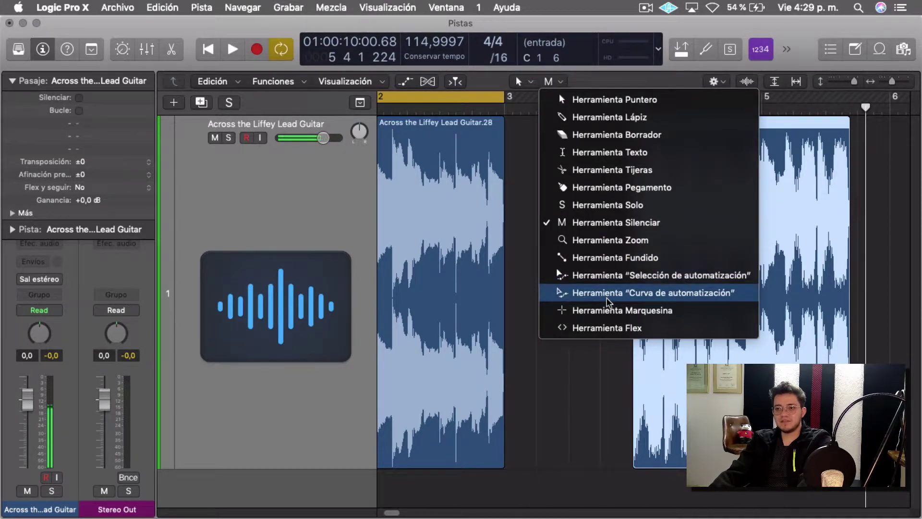
pyautogui.click(609, 311)
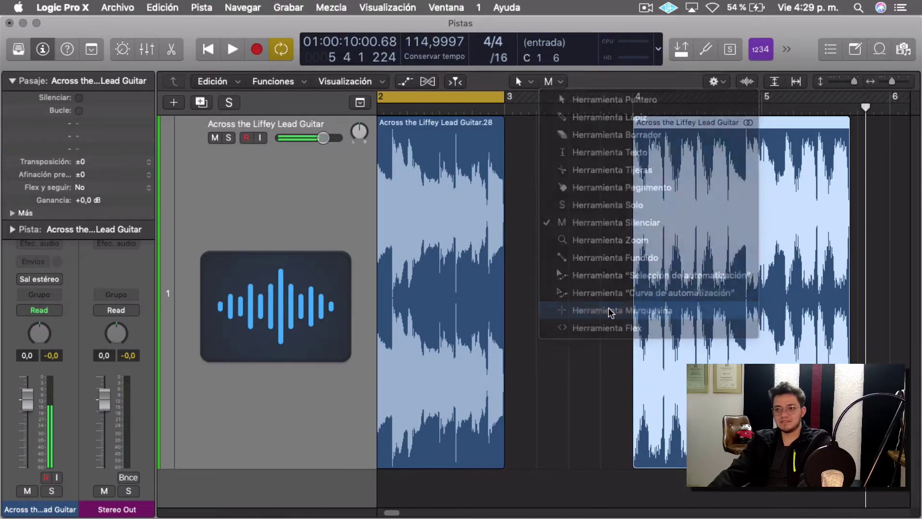
pyautogui.hscroll(2, 679, 181)
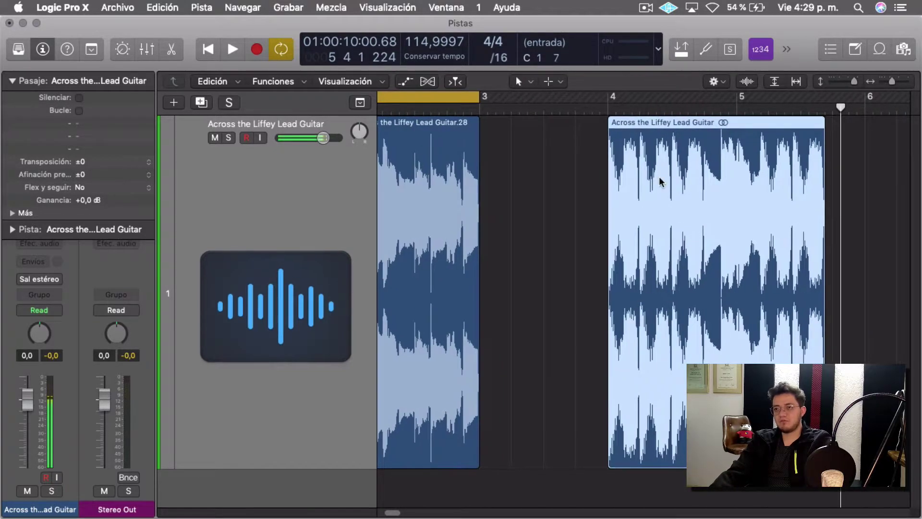
pyautogui.scroll(5, 649, 182)
pyautogui.scroll(-3, 650, 182)
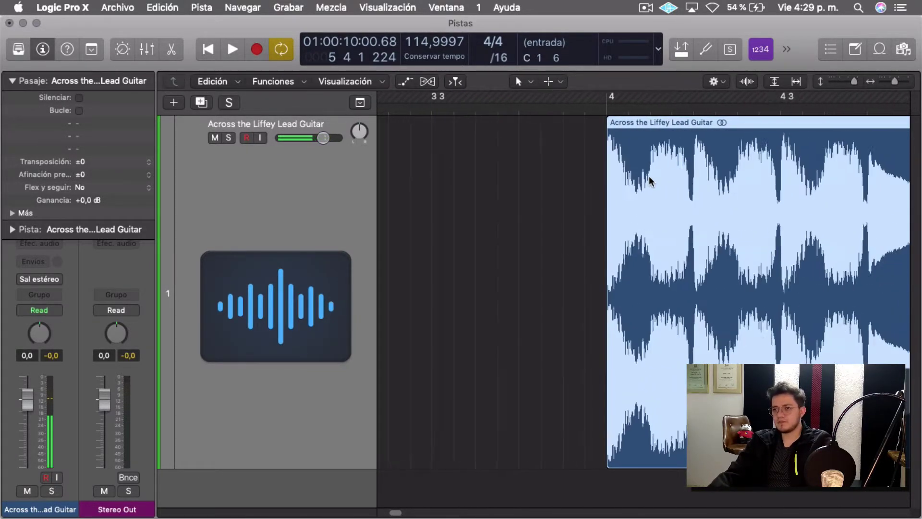
pyautogui.hscroll(5, 624, 202)
pyautogui.scroll(-4, 472, 293)
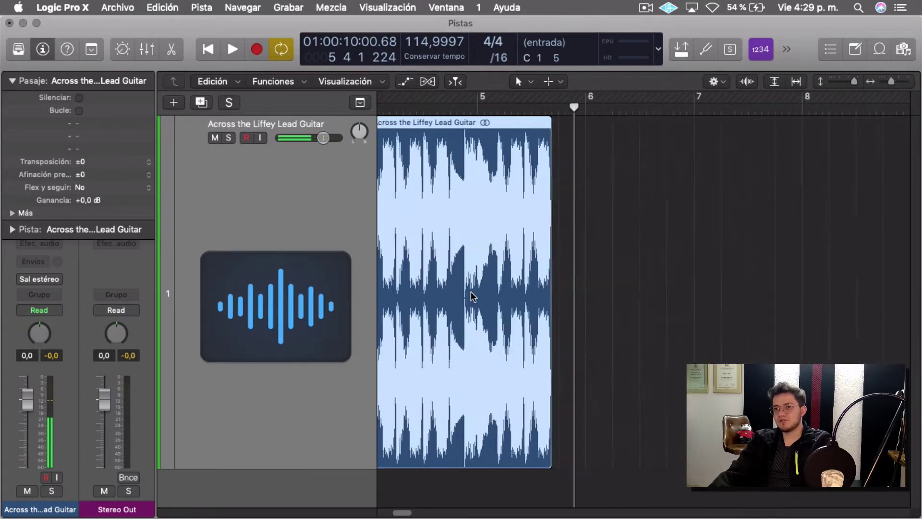
# - Split the joined guitar region around three separate Marquee selections within bar 4, and select several of the resulting pieces
pyautogui.hscroll(-5, 463, 270)
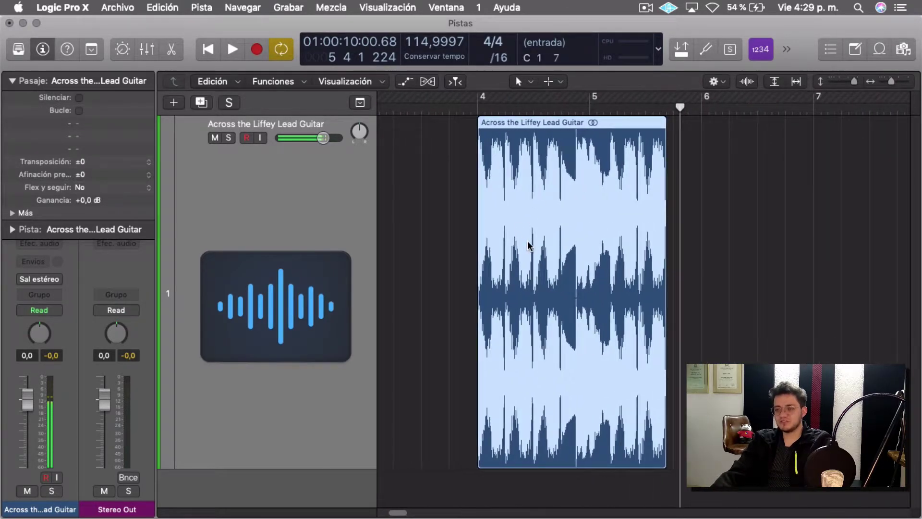
pyautogui.scroll(8, 526, 247)
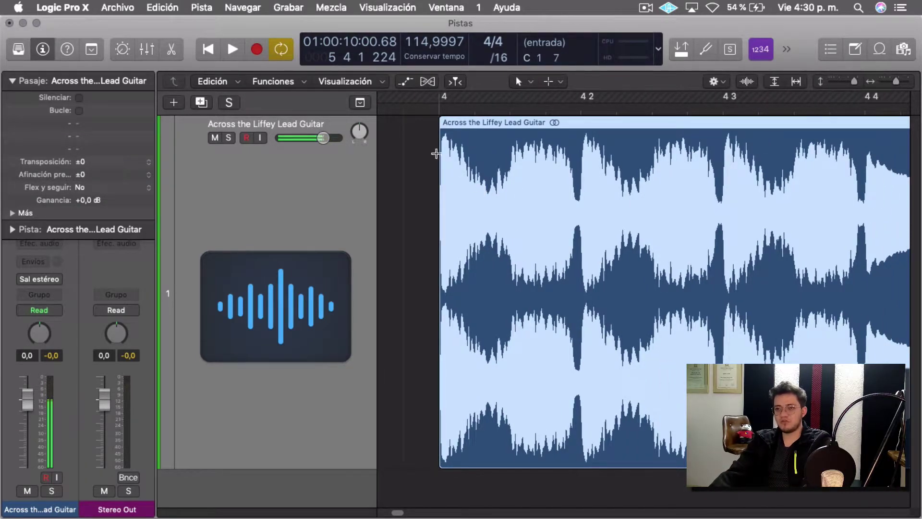
pyautogui.moveTo(489, 134); pyautogui.dragTo(578, 239)
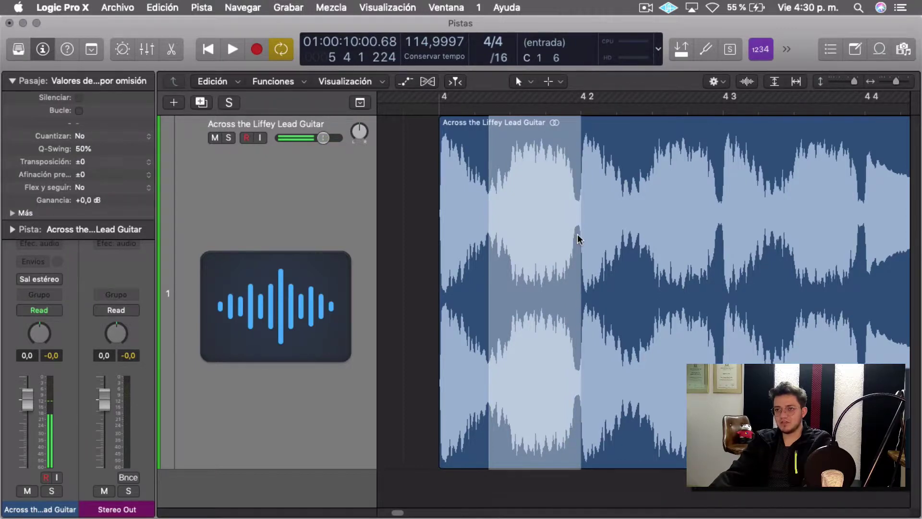
pyautogui.click(528, 317)
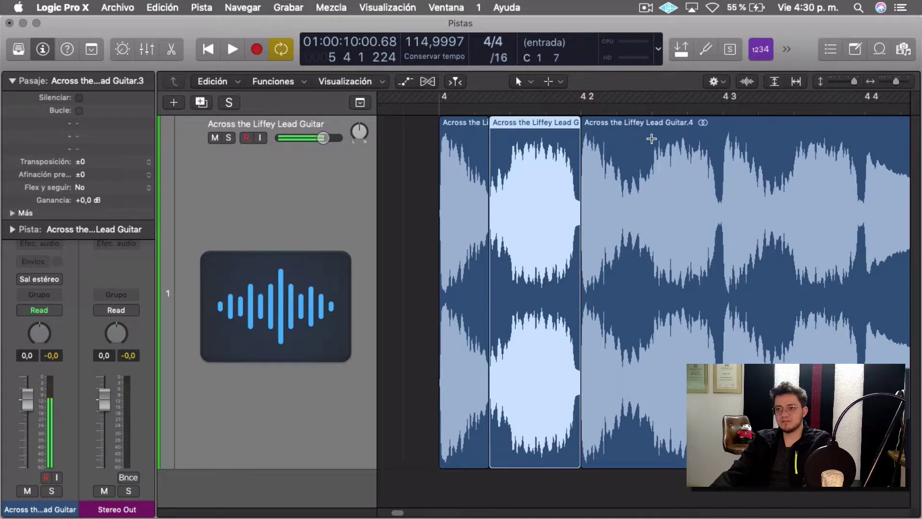
pyautogui.moveTo(638, 140); pyautogui.dragTo(729, 308)
pyautogui.click(702, 315)
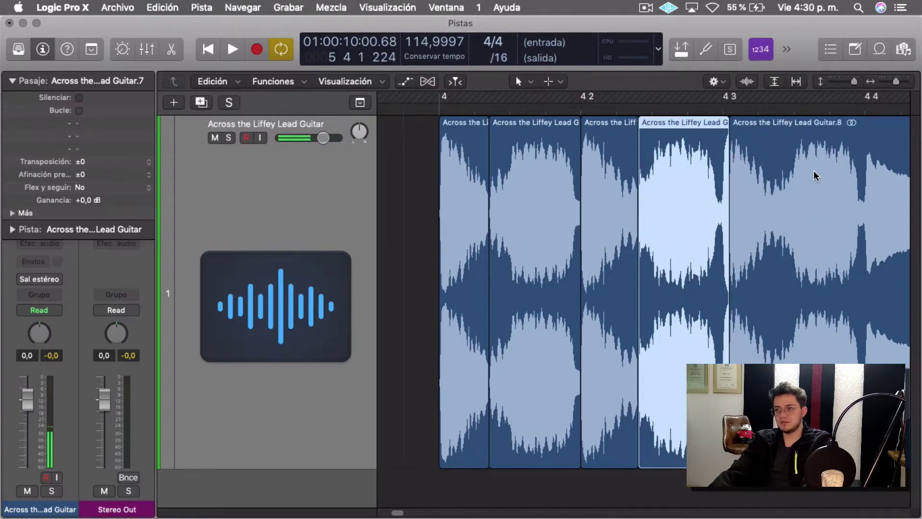
pyautogui.moveTo(795, 183); pyautogui.dragTo(891, 298)
pyautogui.click(829, 312)
pyautogui.hscroll(4, 780, 315)
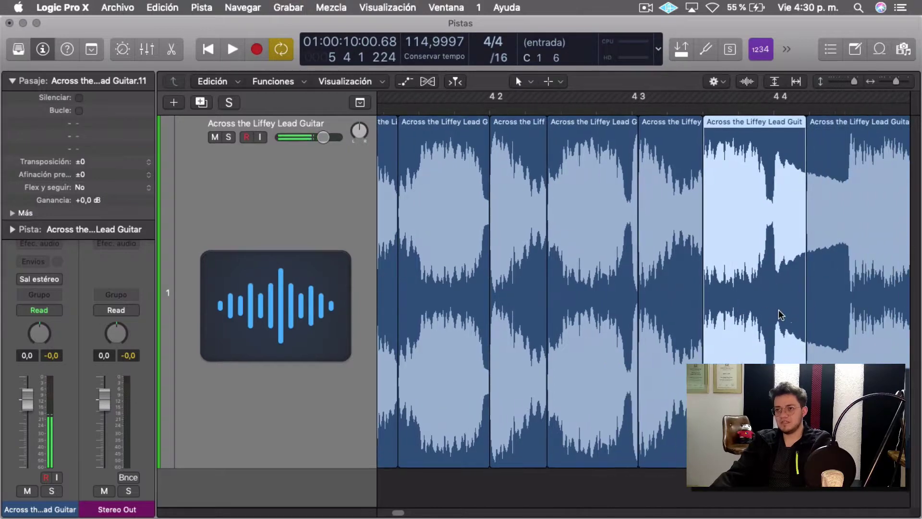
pyautogui.click(644, 307)
pyautogui.click(587, 303)
pyautogui.click(511, 301)
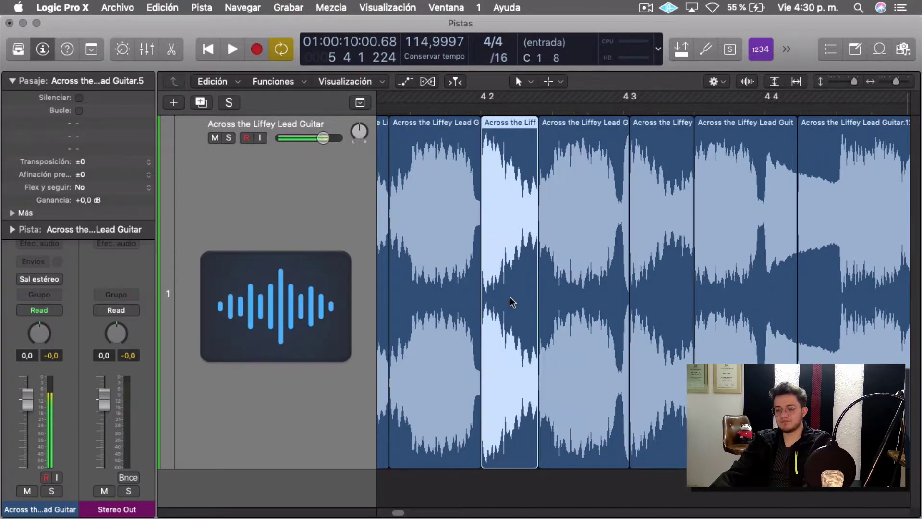
pyautogui.click(469, 295)
# - Undo the splits and earlier edits step by step, back to one uncut guitar region on each of the two tracks
pyautogui.press('super+z')
pyautogui.press('super+z')
pyautogui.press('super+z')
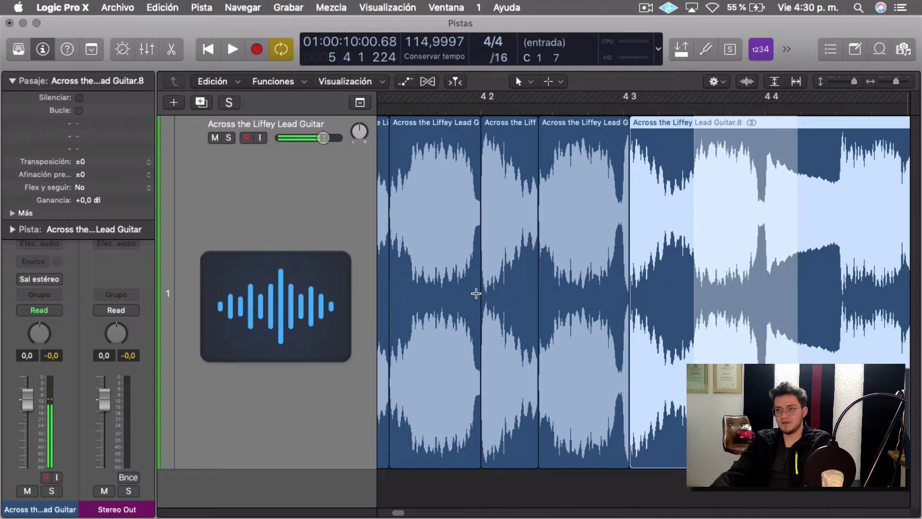
pyautogui.press('super+z')
pyautogui.hscroll(4, 543, 274)
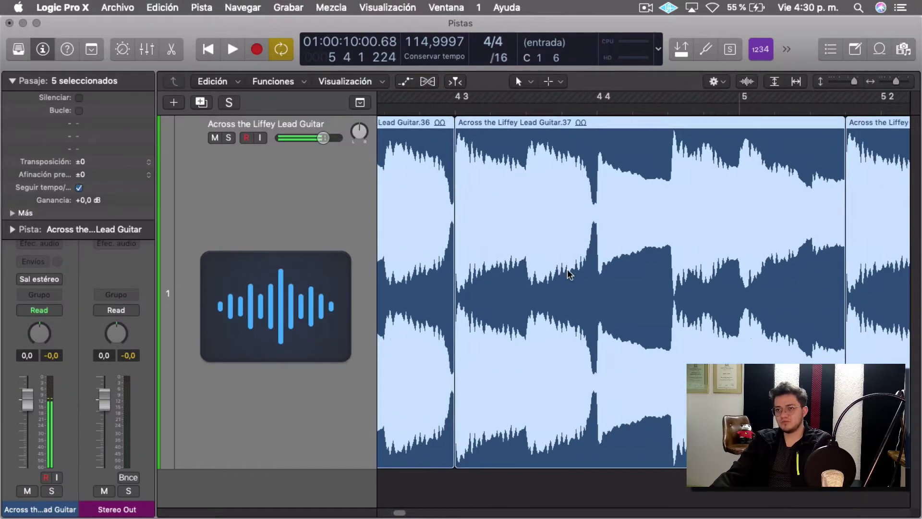
pyautogui.scroll(-3, 612, 253)
pyautogui.press('super+z')
pyautogui.press('super+z')
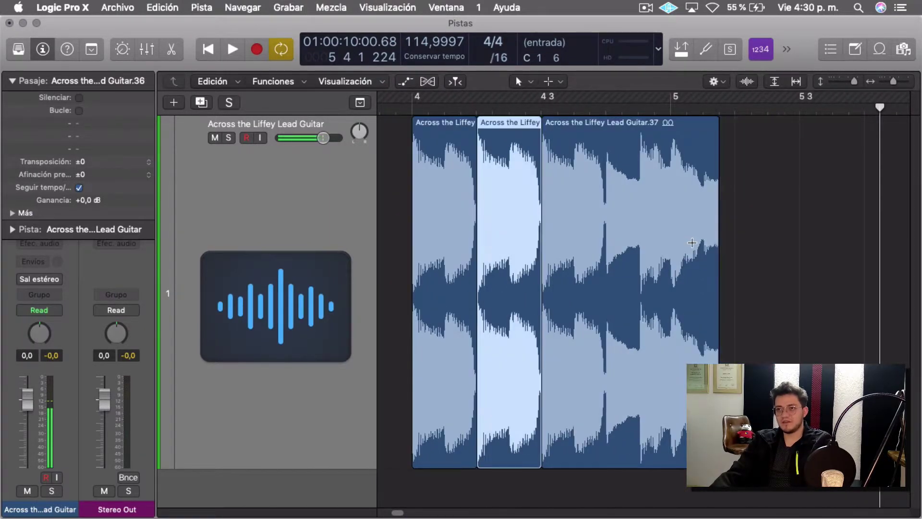
pyautogui.press('super+z')
pyautogui.press('super+z')
pyautogui.press('super+z')
pyautogui.hscroll(-2, 404, 266)
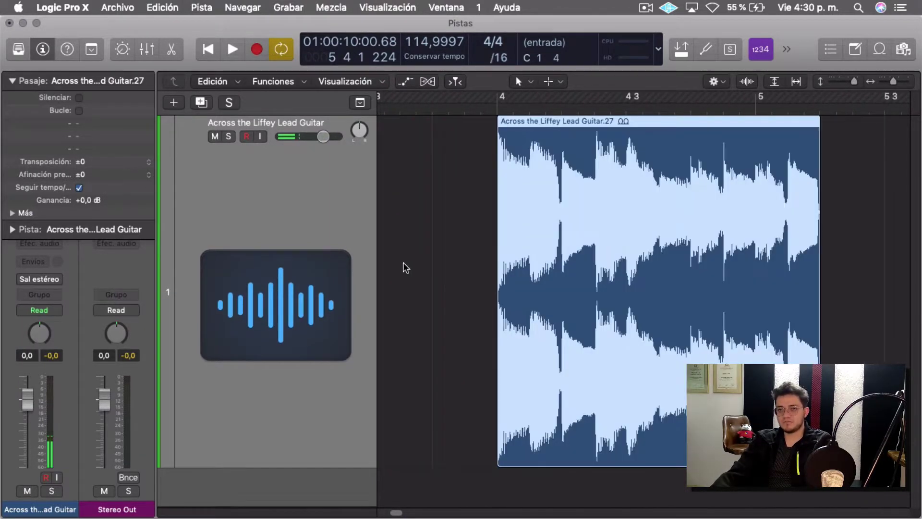
pyautogui.press('super+z')
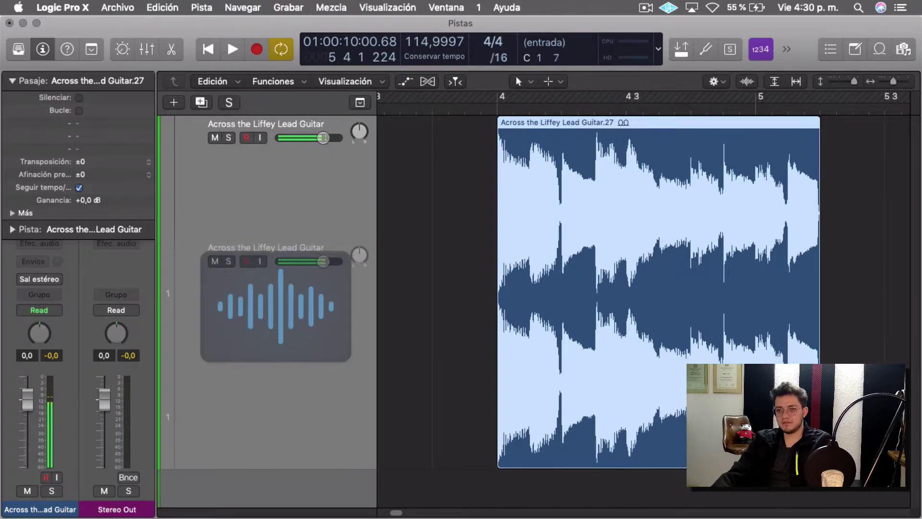
pyautogui.press('super+z')
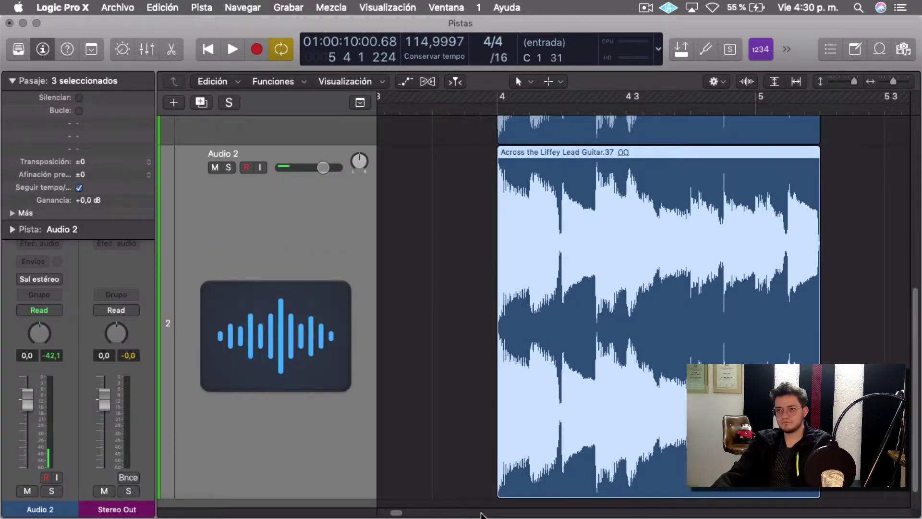
# - Play back both guitar tracks together from bar 4, and stop playback before bar 5
pyautogui.scroll(10, 617, 354)
pyautogui.click(494, 112)
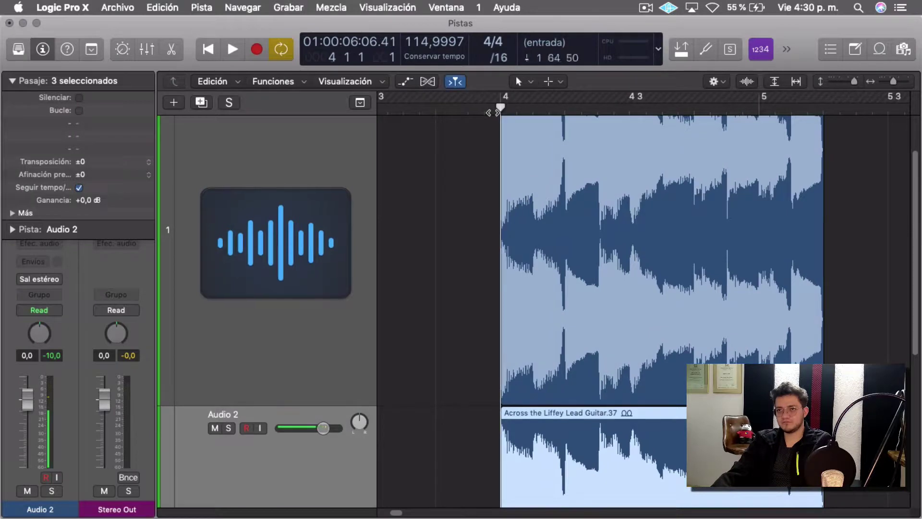
pyautogui.press('space')
pyautogui.scroll(-5, 552, 157)
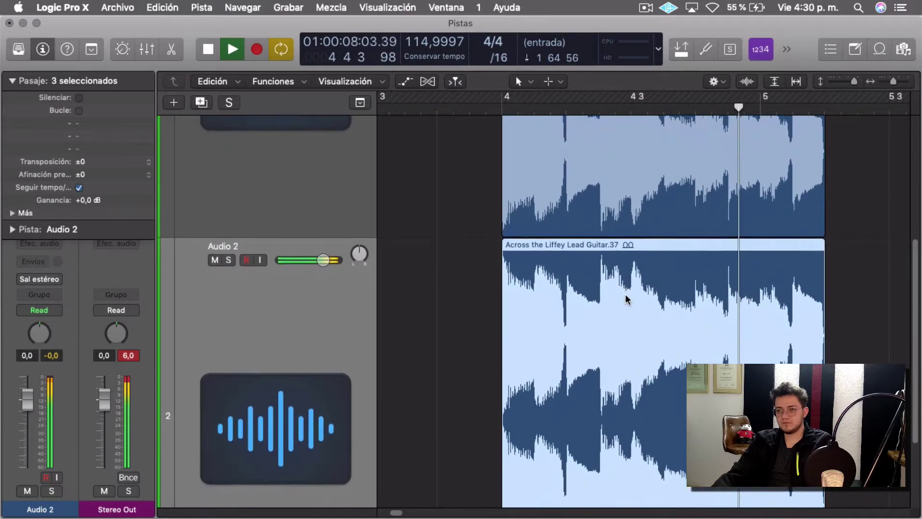
pyautogui.press('space')
pyautogui.scroll(5, 625, 294)
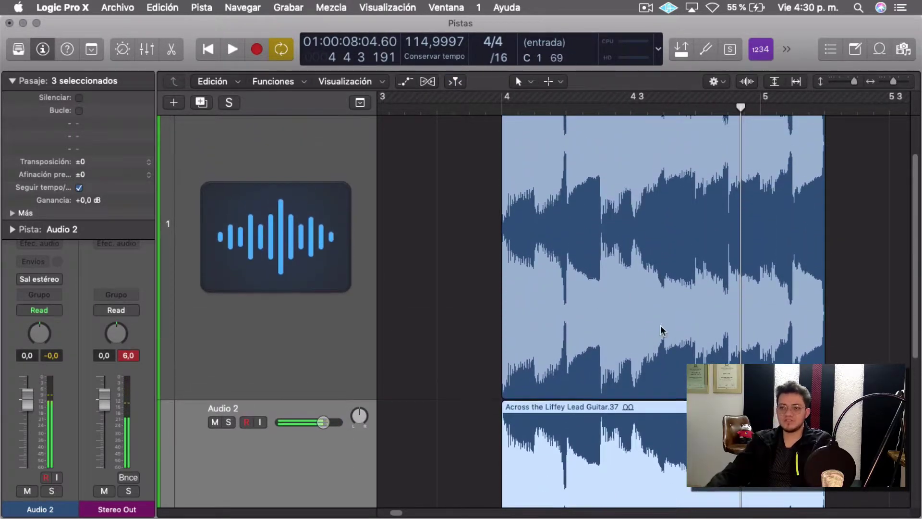
pyautogui.scroll(5, 661, 326)
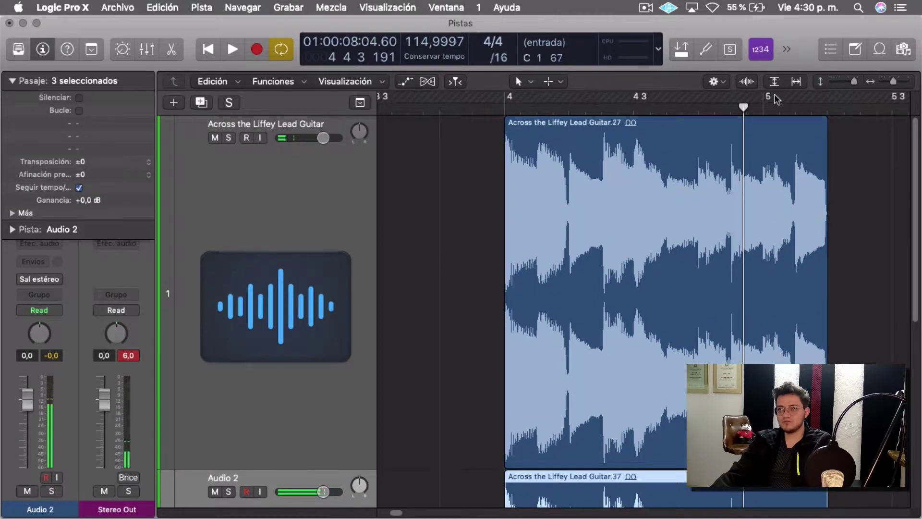
# - Reduce the track height, select the regions on both tracks, and split them simultaneously at four points between bars 4 and 5
pyautogui.moveTo(854, 81); pyautogui.dragTo(845, 85)
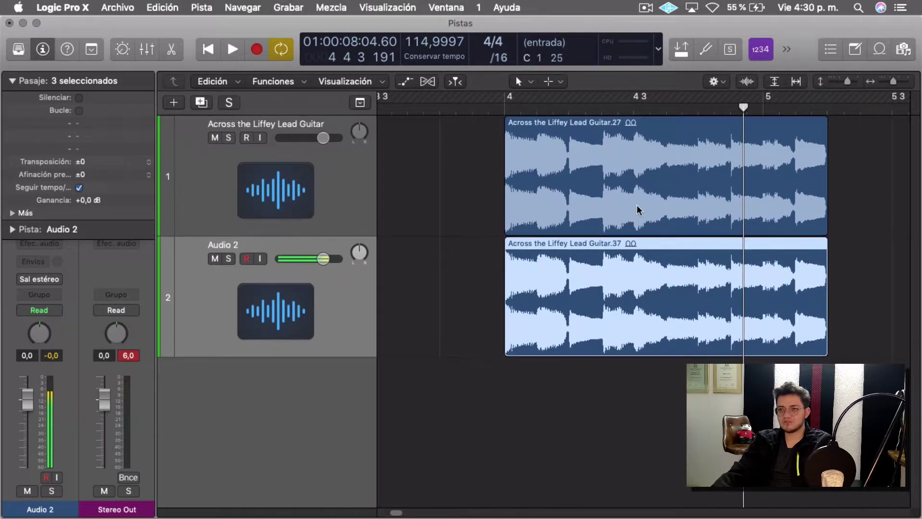
pyautogui.click(639, 228)
pyautogui.keyDown('shift'); pyautogui.click(615, 269); pyautogui.keyUp('shift')
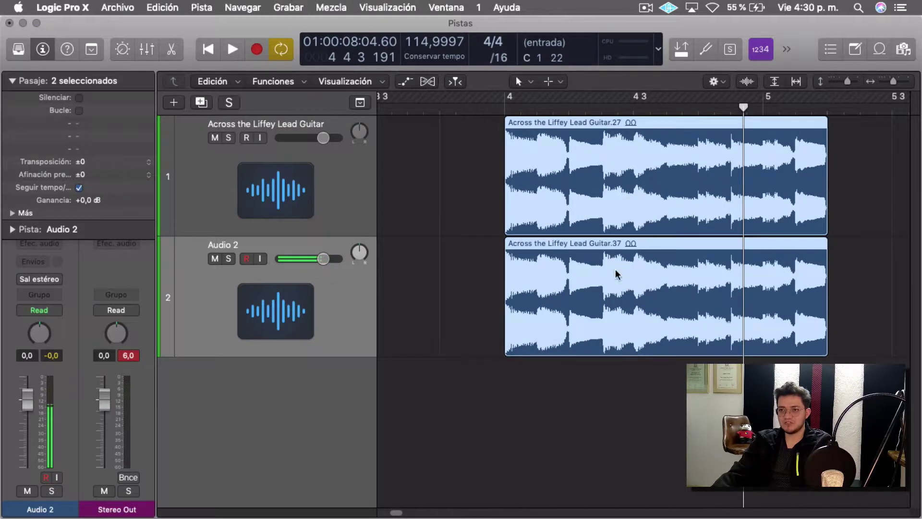
pyautogui.click(600, 196)
pyautogui.click(658, 192)
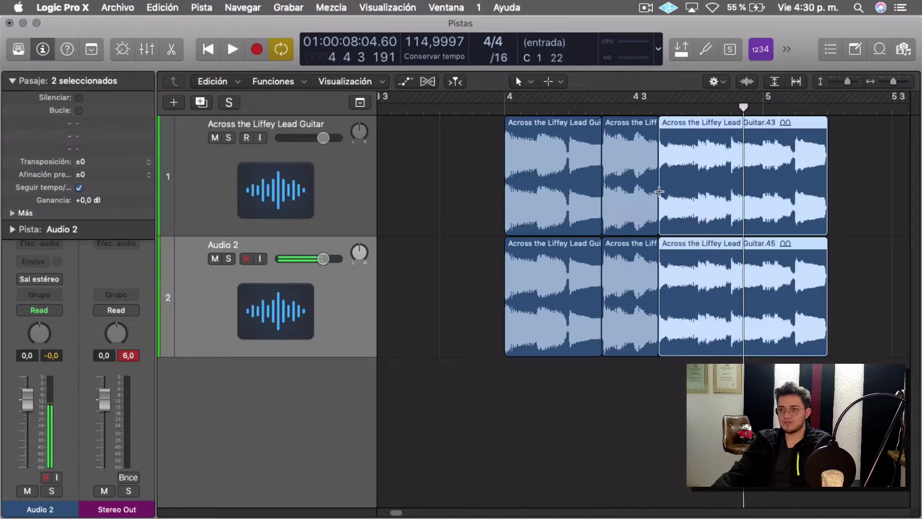
pyautogui.click(714, 177)
pyautogui.click(749, 139)
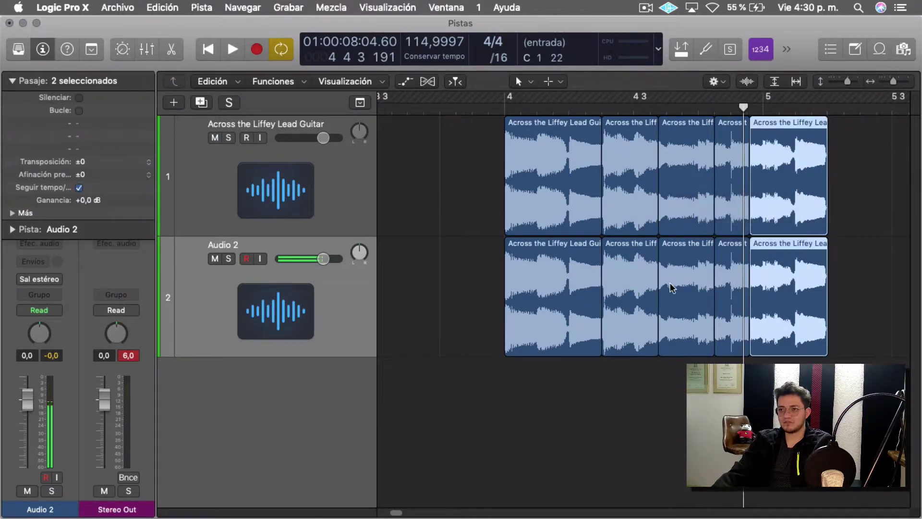
# - Select the fourth piece on Audio 2 and look over the list of available editing tools
pyautogui.click(731, 294)
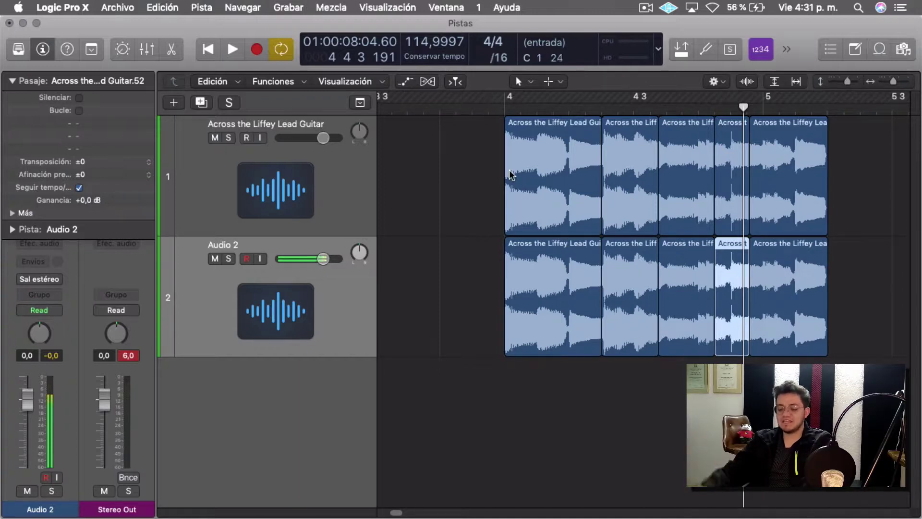
pyautogui.press('t')
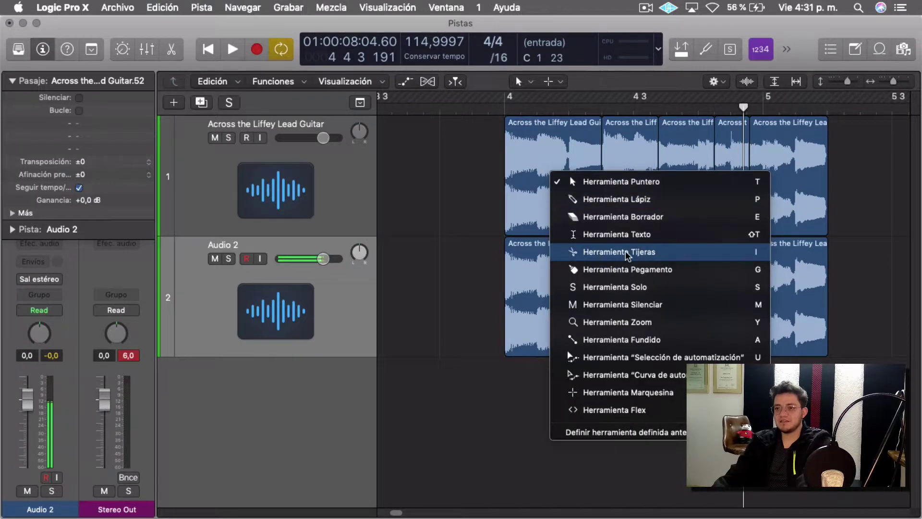
pyautogui.click(447, 249)
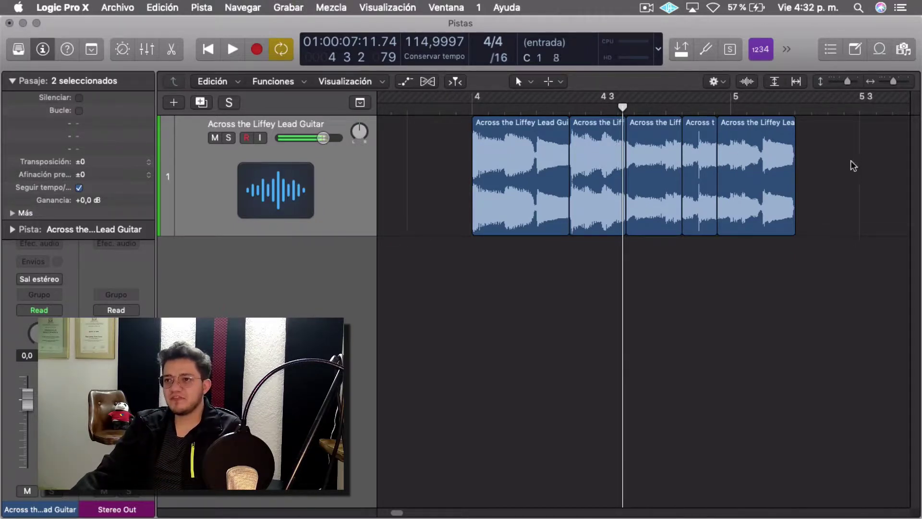
# - Delete every guitar piece after the first one on the remaining track
pyautogui.moveTo(852, 162); pyautogui.dragTo(605, 175)
pyautogui.press('Delete')
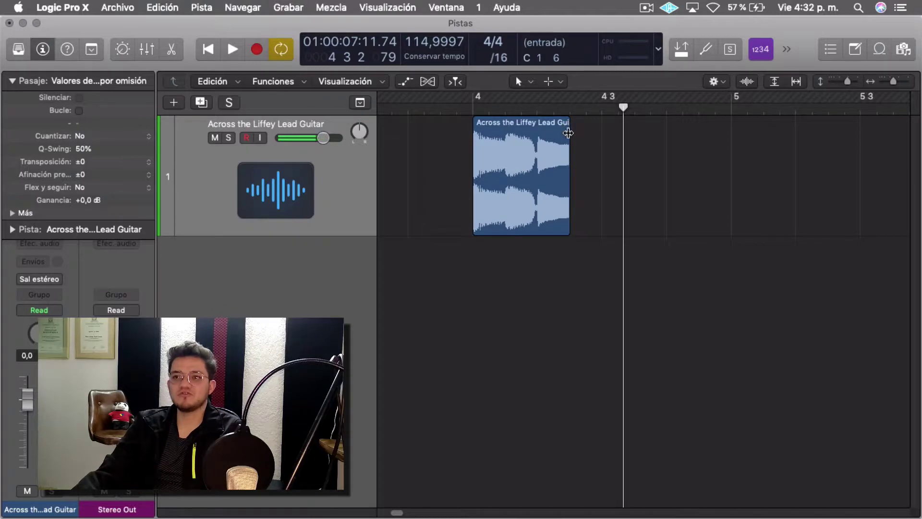
# - Add a fade-out and a fade-in to the remaining region with the Fade tool (Fundido), and undo both fades
pyautogui.press('t')
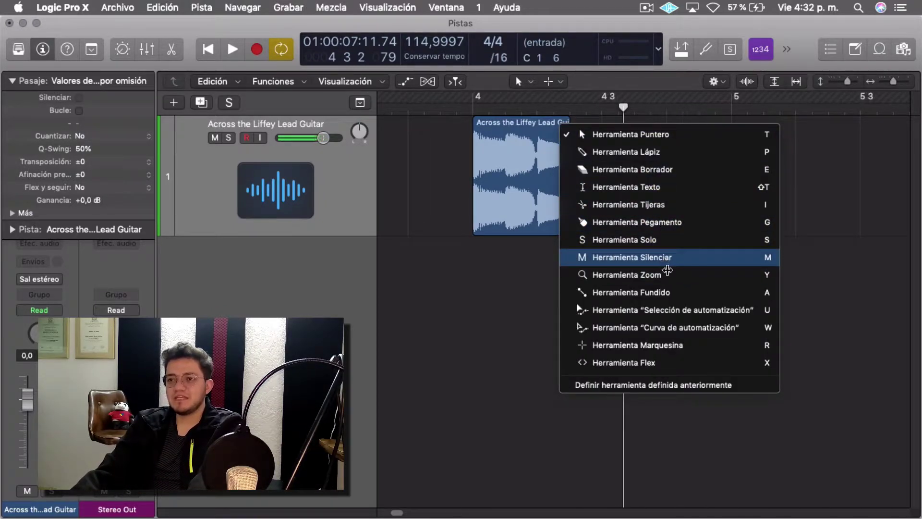
pyautogui.click(679, 292)
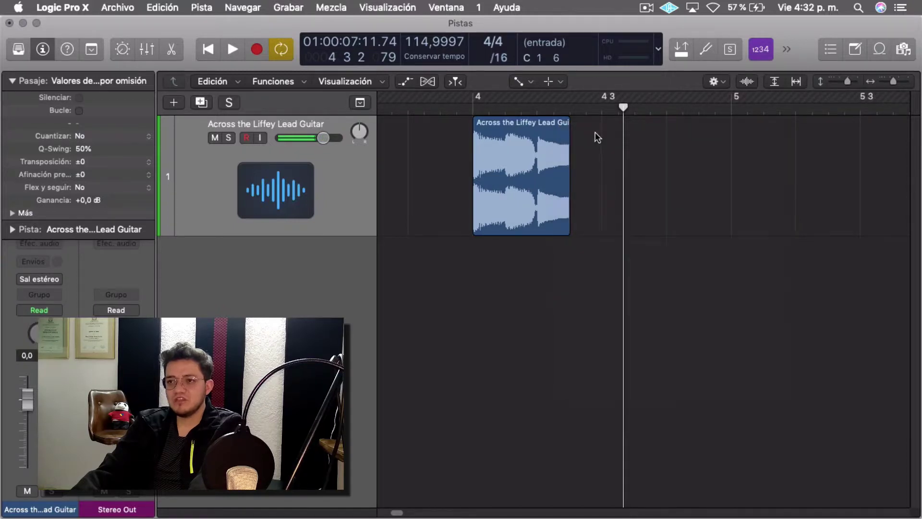
pyautogui.moveTo(568, 122); pyautogui.dragTo(534, 128)
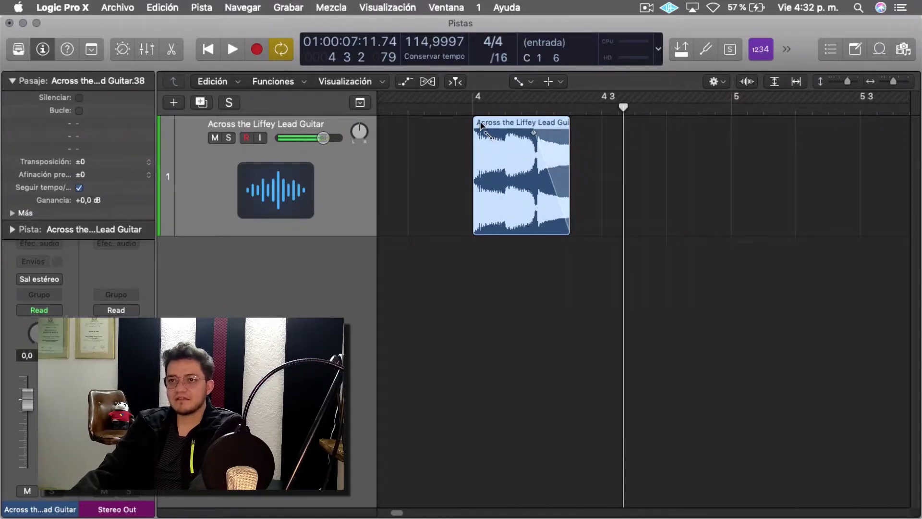
pyautogui.moveTo(479, 122); pyautogui.dragTo(510, 123)
pyautogui.press('super+z')
pyautogui.press('super+z')
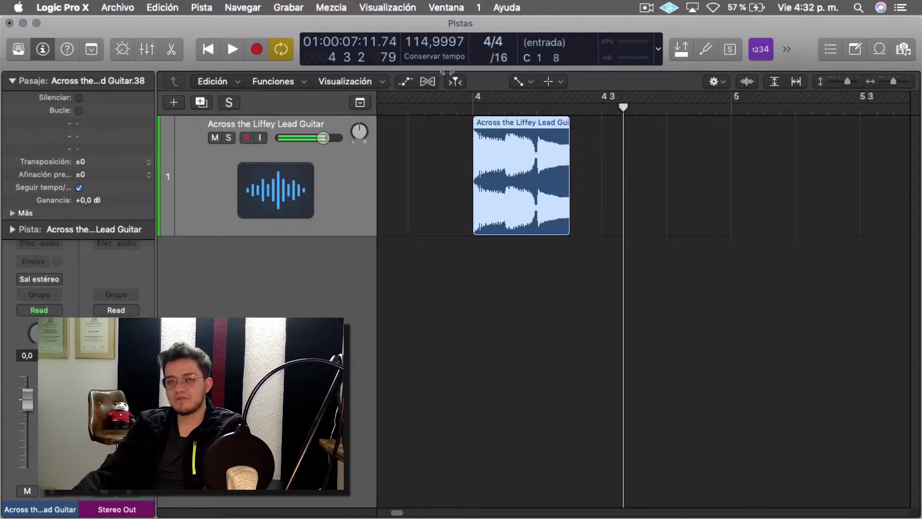
# - Enable "Zonas de clic de la herramienta Fundido" in the general editing preferences, and close the preferences
pyautogui.click(77, 8)
pyautogui.moveTo(210, 45)
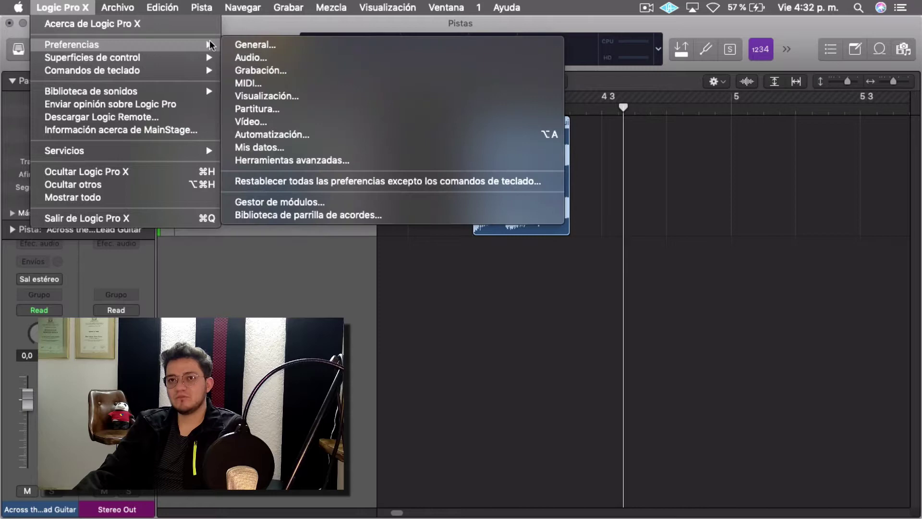
pyautogui.click(252, 45)
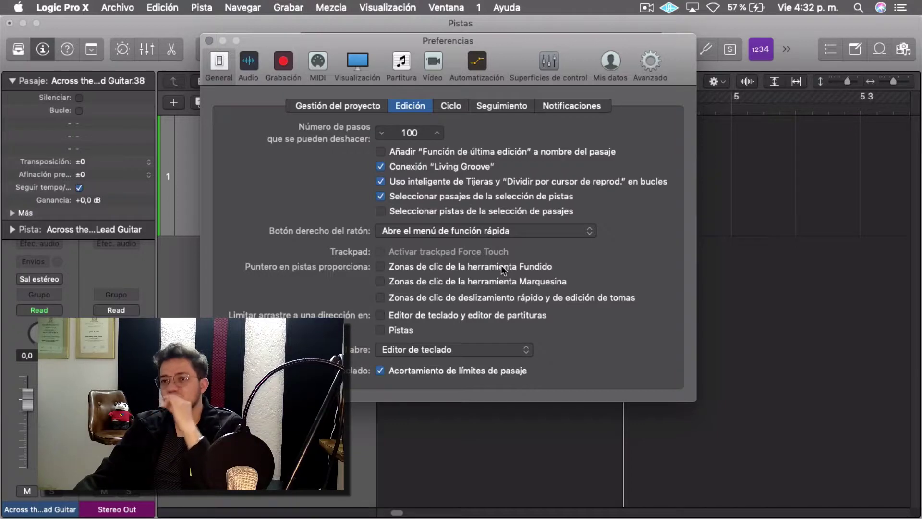
pyautogui.click(500, 266)
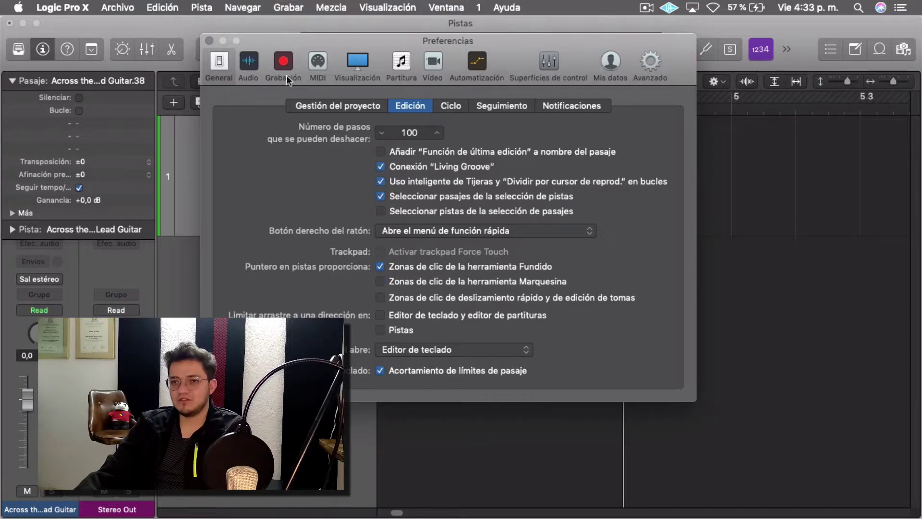
pyautogui.click(209, 40)
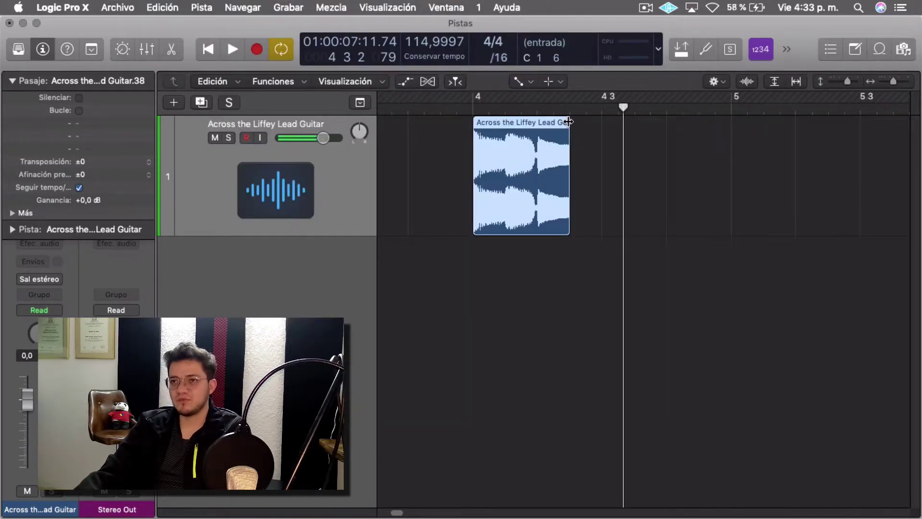
# - Switch back to the Pointer tool (Puntero) and add a short fade-in at the start of the region
pyautogui.press('t')
pyautogui.press('t')
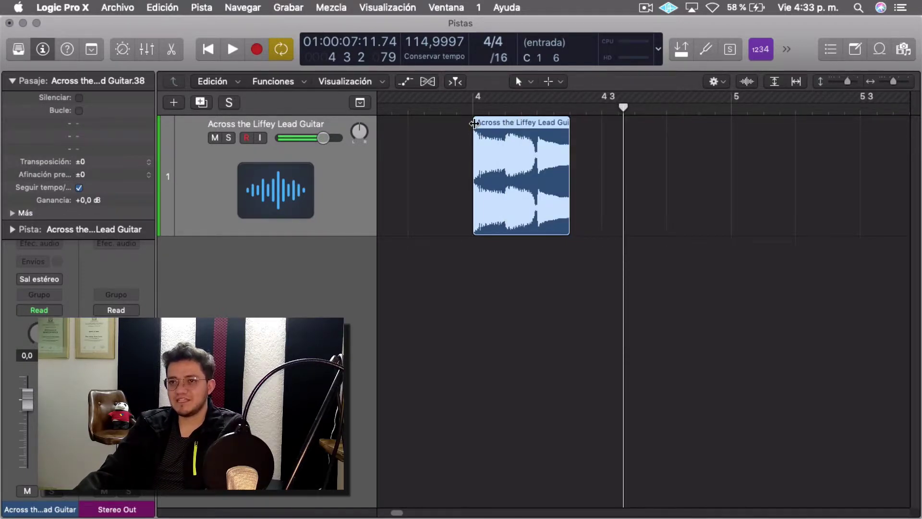
pyautogui.moveTo(477, 122); pyautogui.dragTo(506, 132)
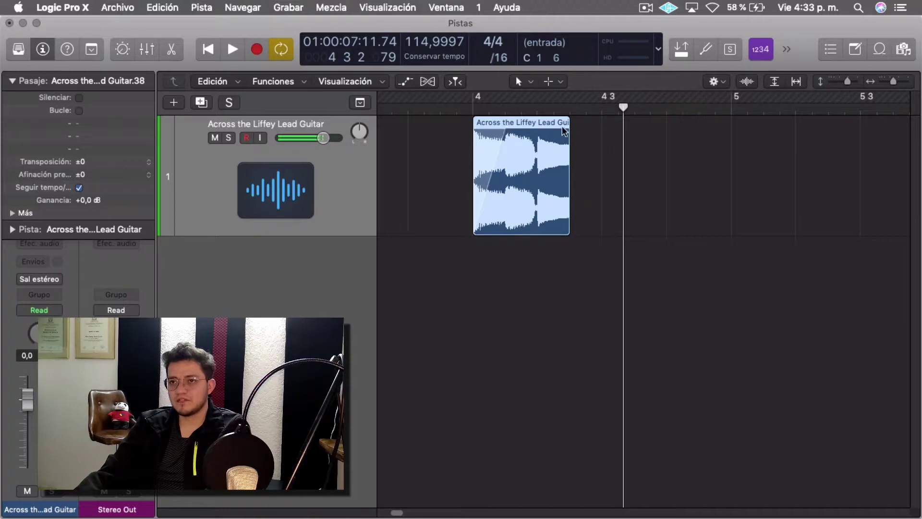
# - Add a fade-out at the end of the region and adjust its fade-in, and undo all the region's fades
pyautogui.moveTo(568, 125); pyautogui.dragTo(538, 150)
pyautogui.moveTo(480, 154); pyautogui.dragTo(497, 153)
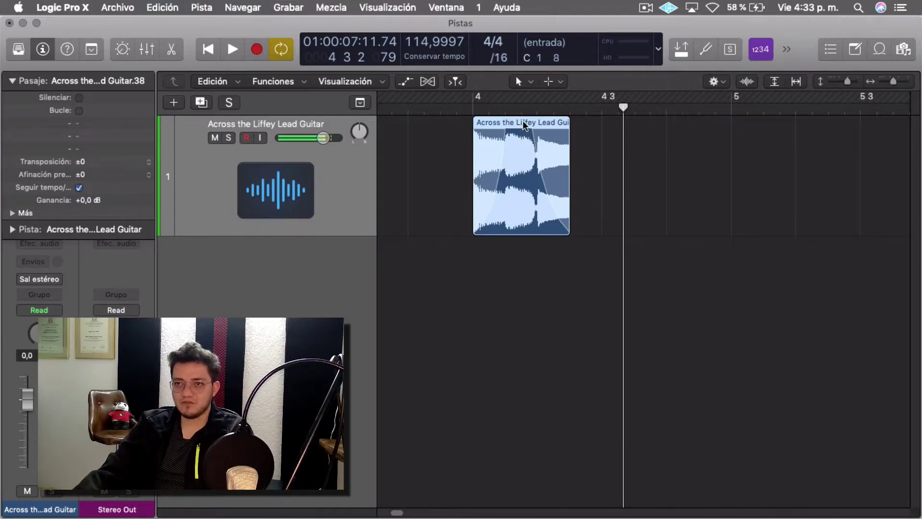
pyautogui.press('super+z')
pyautogui.press('super+z')
pyautogui.press('super+z')
pyautogui.press('super+z')
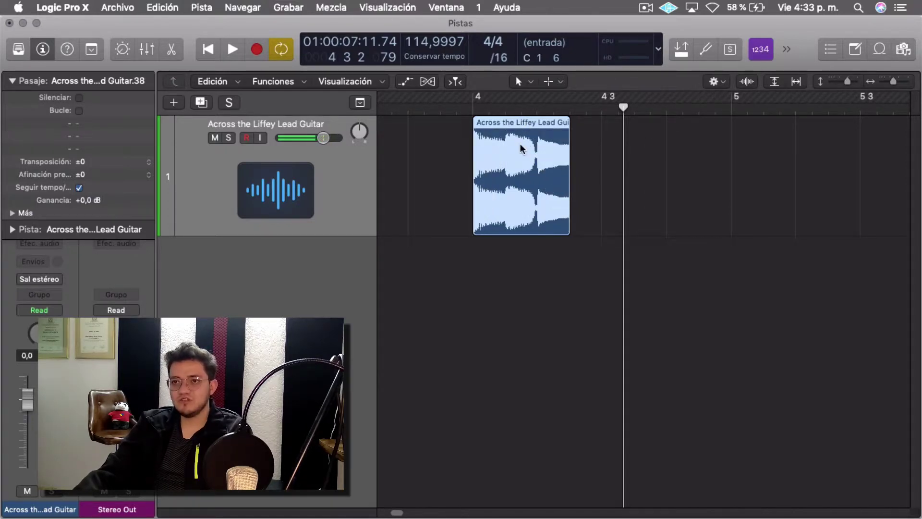
# - Repeat the region at bar 4 once and add a short crossfade where the two regions meet
pyautogui.press('super+r')
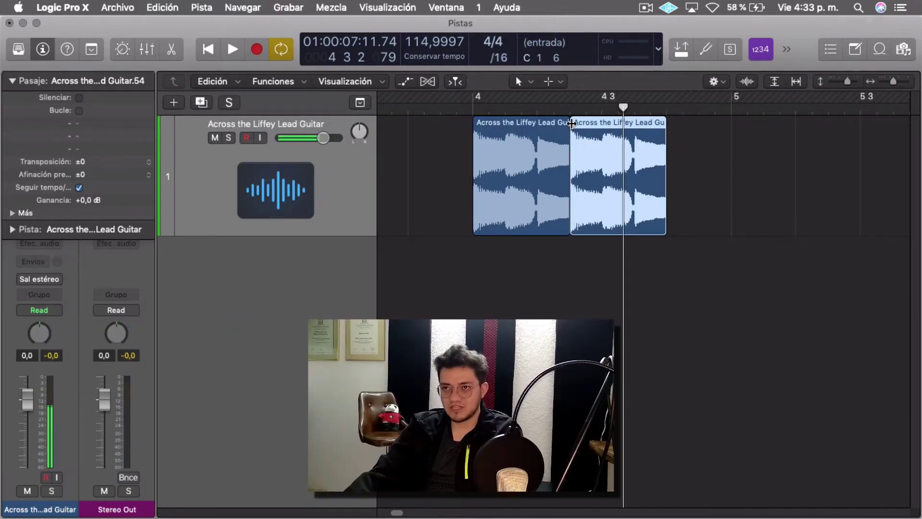
pyautogui.moveTo(571, 124)
pyautogui.mouseDown()
pyautogui.moveTo(624, 128)
pyautogui.moveTo(559, 132)
pyautogui.mouseUp()
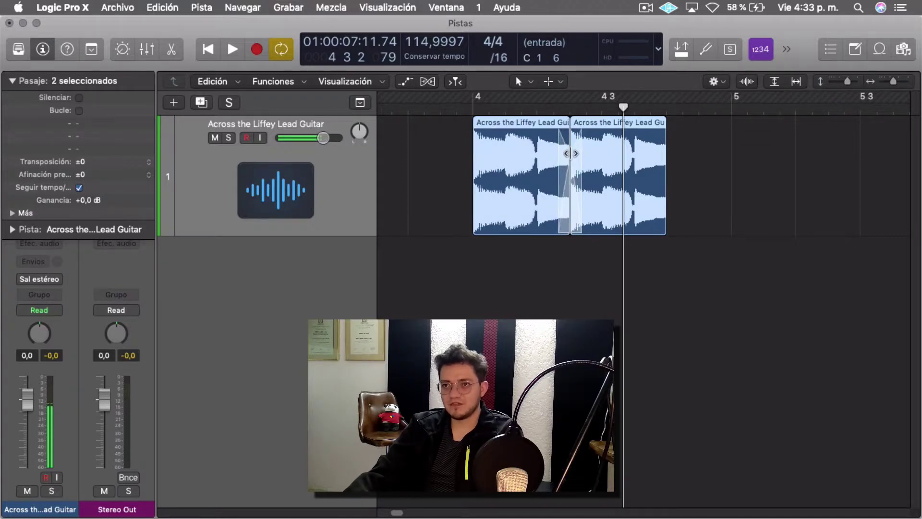
# - Adjust the curve of the crossfade between the two regions at bar 4
pyautogui.press('super+Right')
pyautogui.press('super+Right')
pyautogui.press('super+Right')
pyautogui.press('super+Right')
pyautogui.press('super+Right')
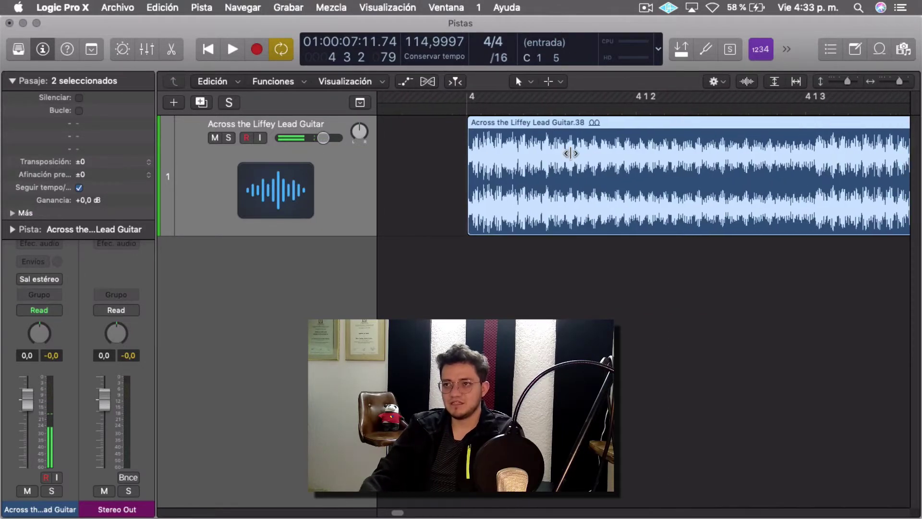
pyautogui.hscroll(12, 570, 153)
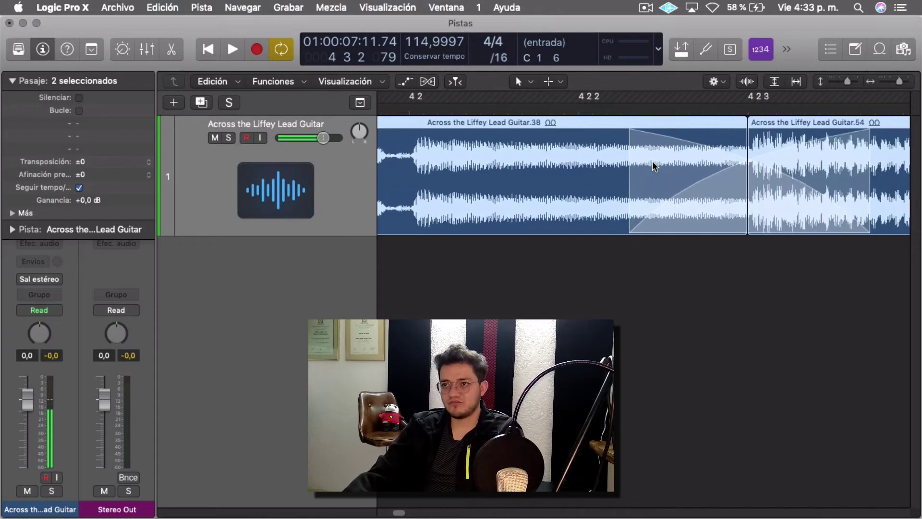
pyautogui.hscroll(5, 652, 160)
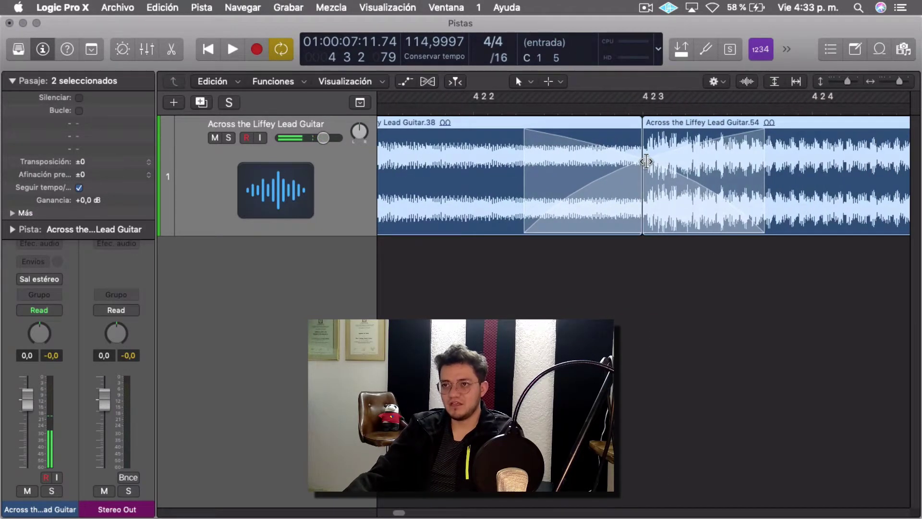
pyautogui.moveTo(645, 161); pyautogui.dragTo(574, 188)
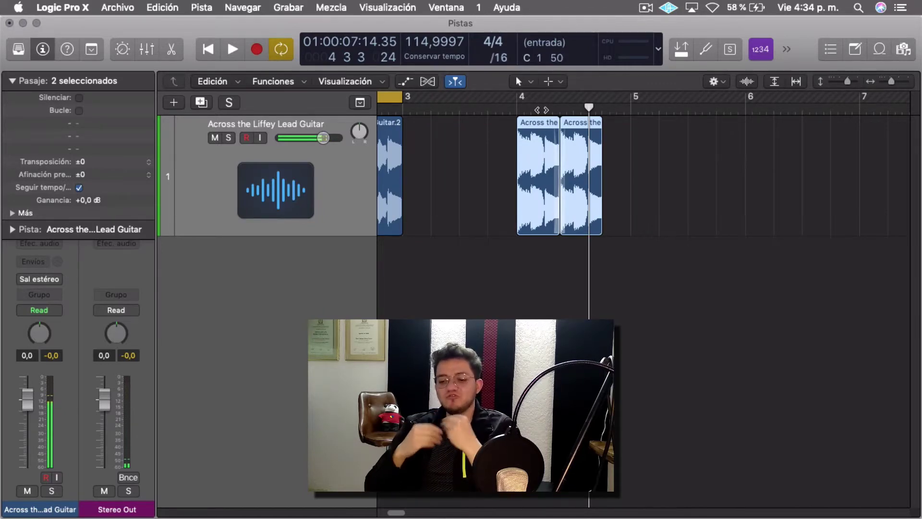
# - Play a short stretch of the guitar track from the start of bar 2 and stop playback
pyautogui.hscroll(-5, 592, 91)
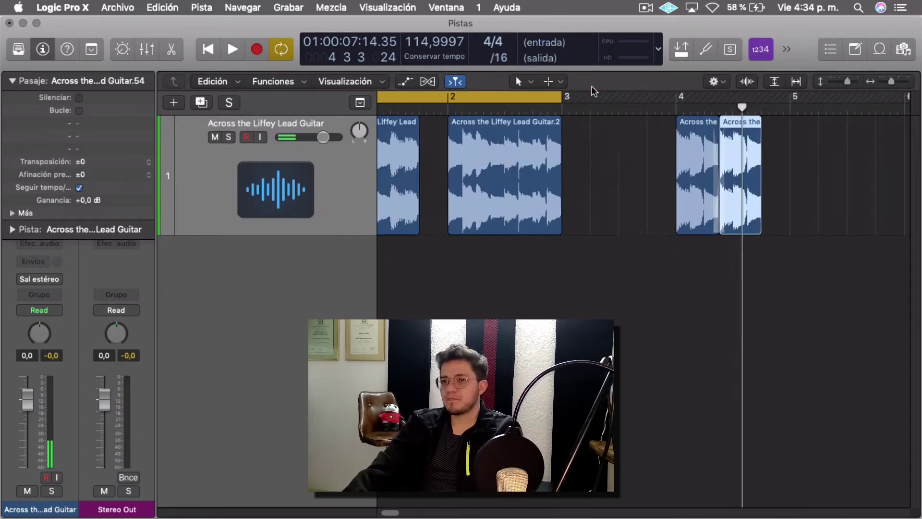
pyautogui.click(453, 115)
pyautogui.press('space')
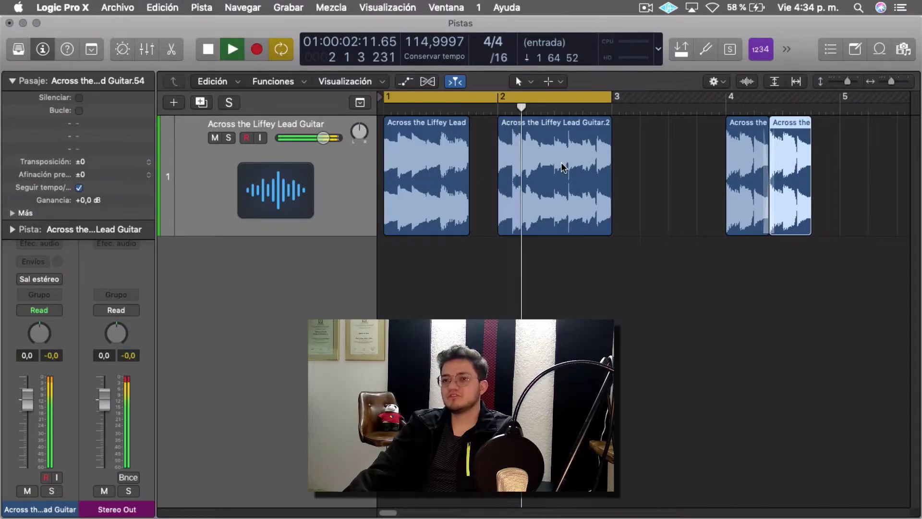
pyautogui.press('space')
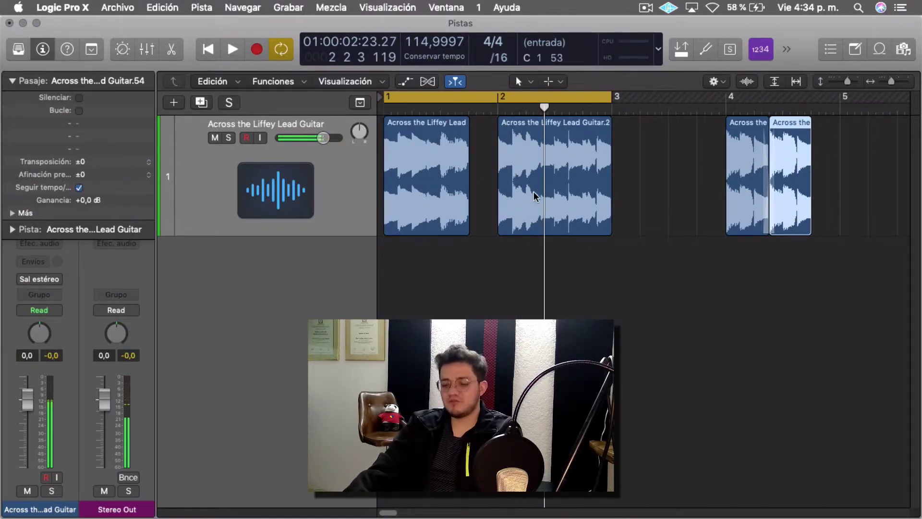
# - Split the guitar region in bar 2 at positions 2 3 3 and 2 4 1
pyautogui.click(556, 185)
pyautogui.press('super+z')
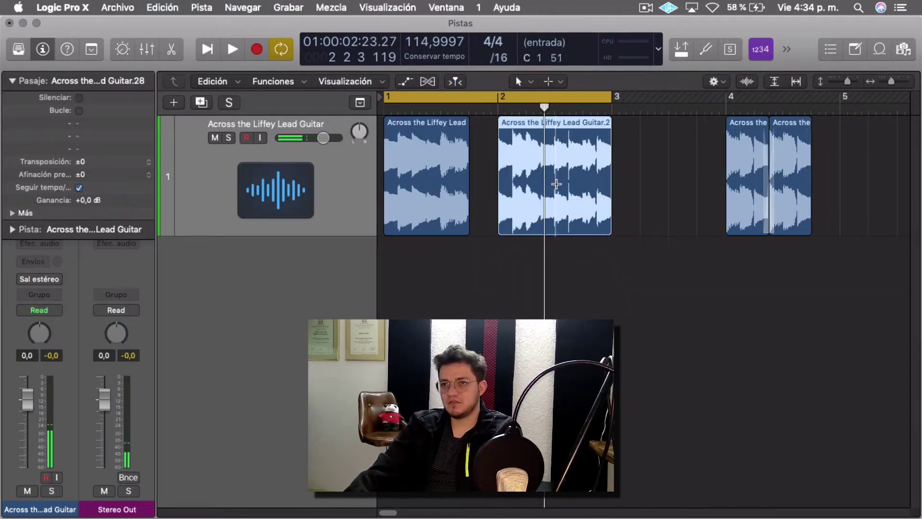
pyautogui.scroll(5, 579, 143)
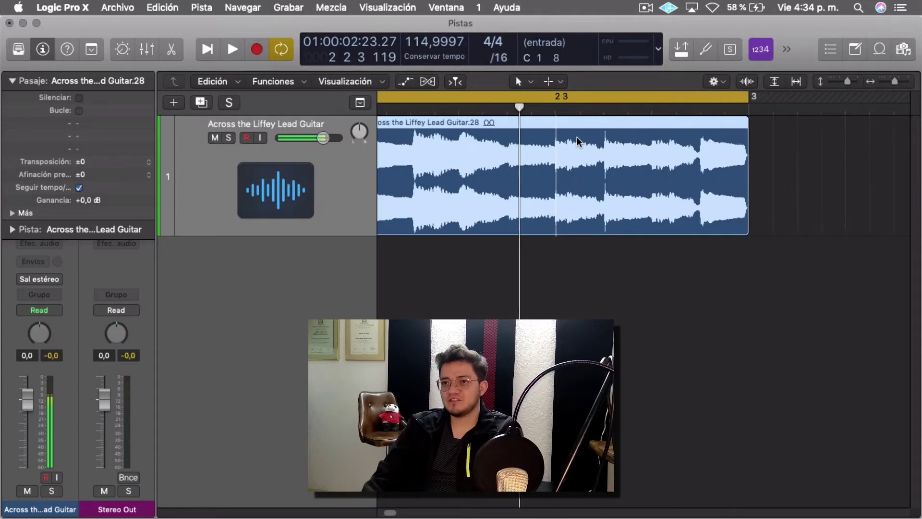
pyautogui.hscroll(-5, 586, 149)
pyautogui.hscroll(3, 800, 117)
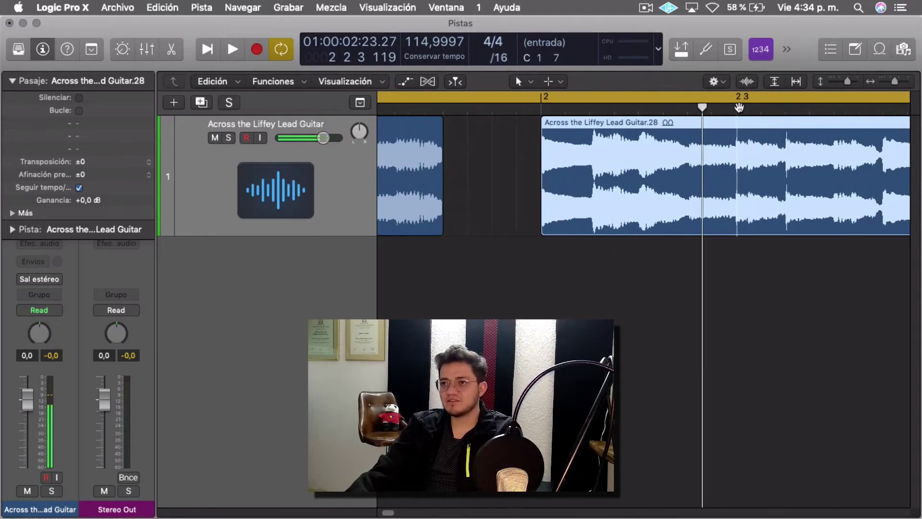
pyautogui.moveTo(681, 108); pyautogui.dragTo(762, 111)
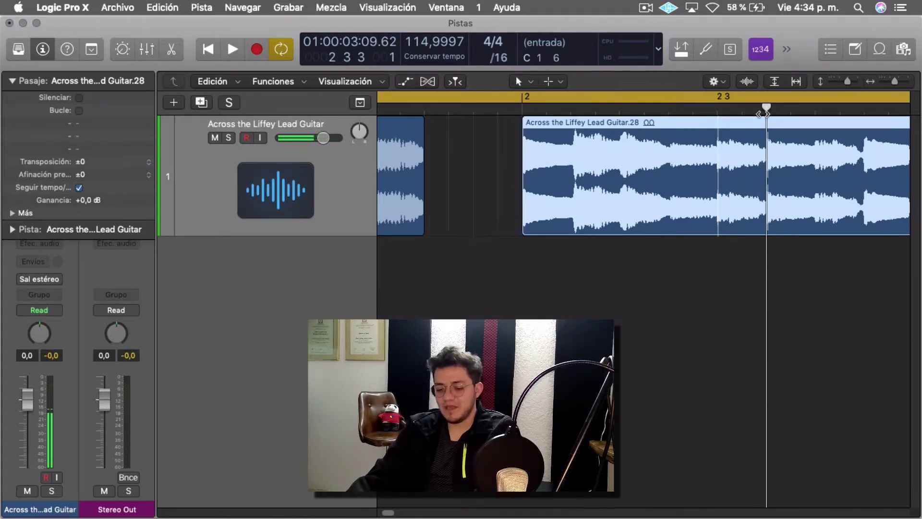
pyautogui.press('super+t')
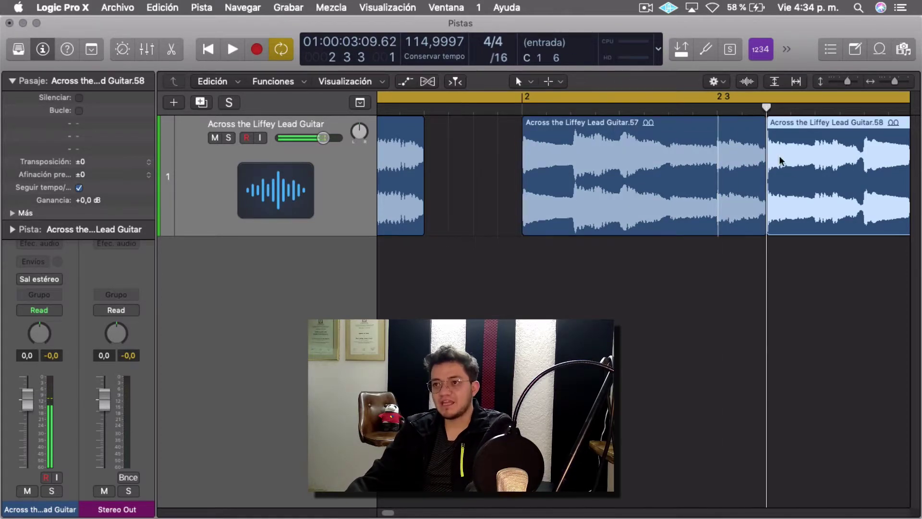
pyautogui.hscroll(3, 763, 115)
pyautogui.click(743, 110)
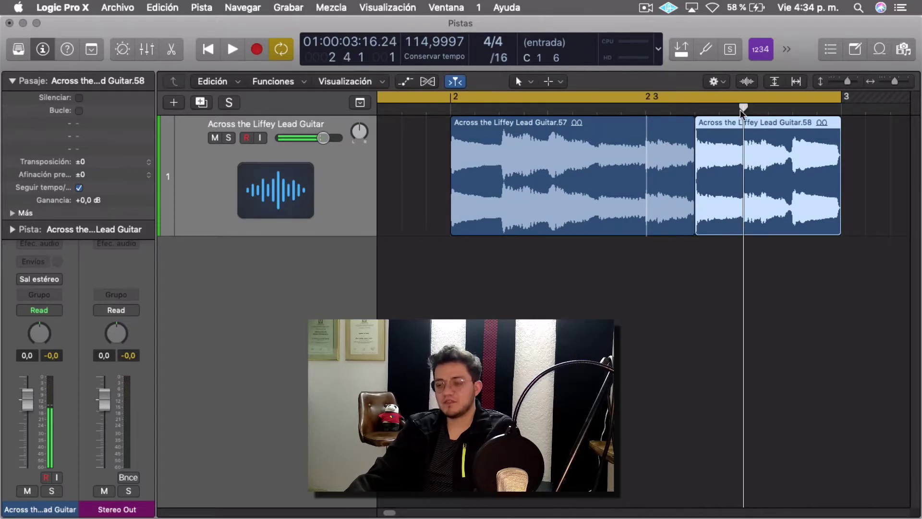
pyautogui.press('super+t')
# - Try to split the first piece of bar 2 at position 2 2 3, and select each of the bar's pieces in turn
pyautogui.click(601, 110)
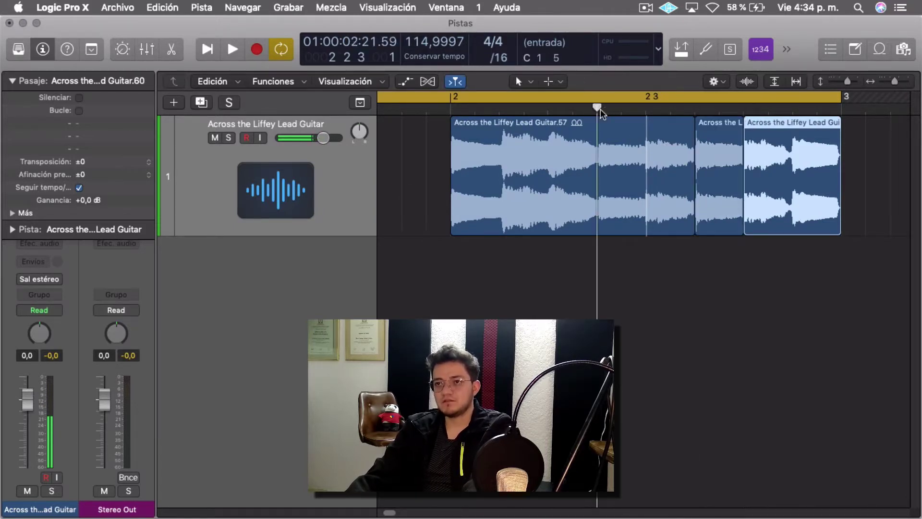
pyautogui.press('super+t')
pyautogui.click(624, 185)
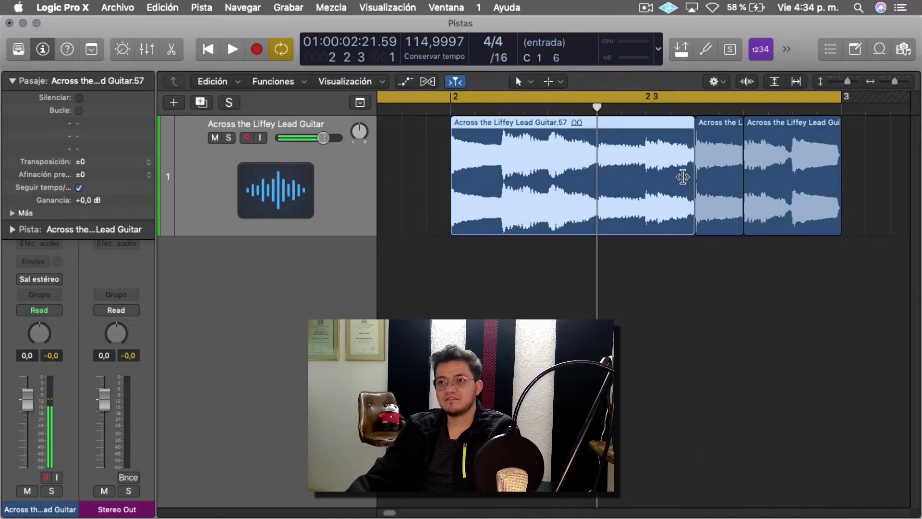
pyautogui.click(720, 180)
pyautogui.click(770, 184)
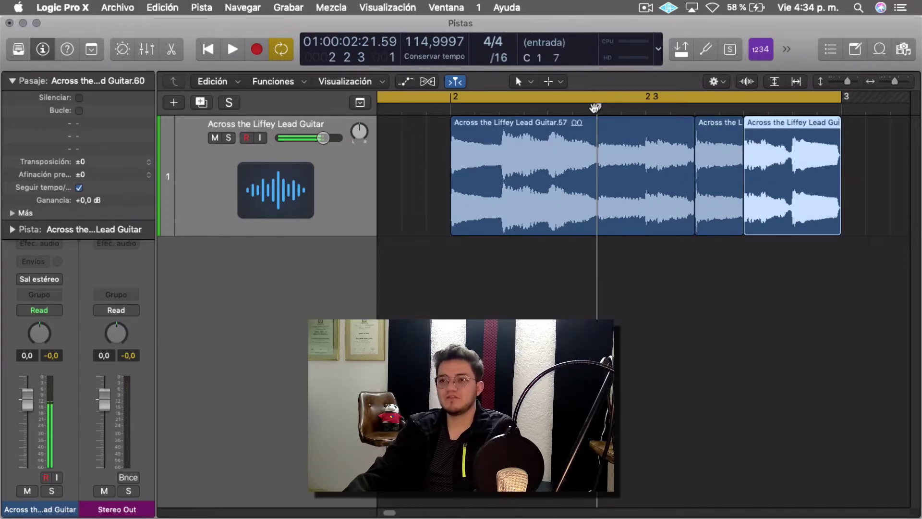
pyautogui.moveTo(595, 107); pyautogui.dragTo(499, 110)
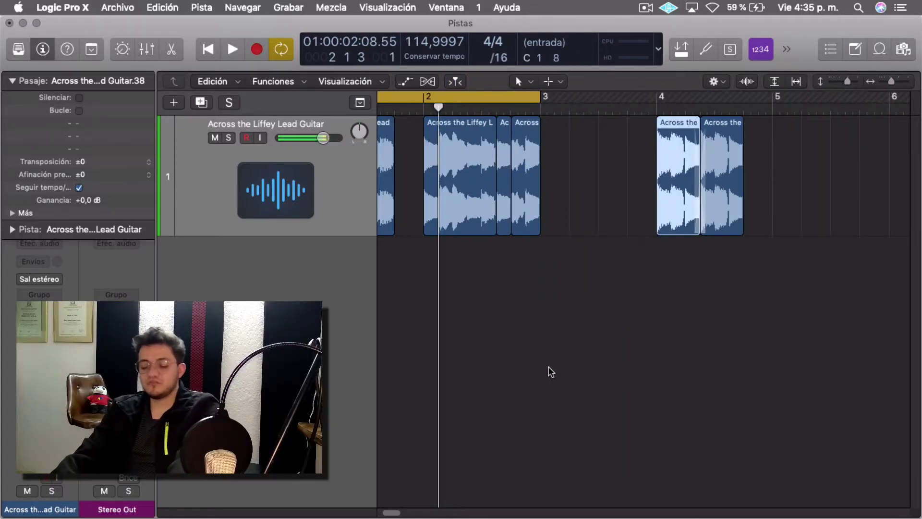
# - Listen to the short piece in bar 2 and the first piece in bar 4 of track 1 with the Solo tool
pyautogui.press('t')
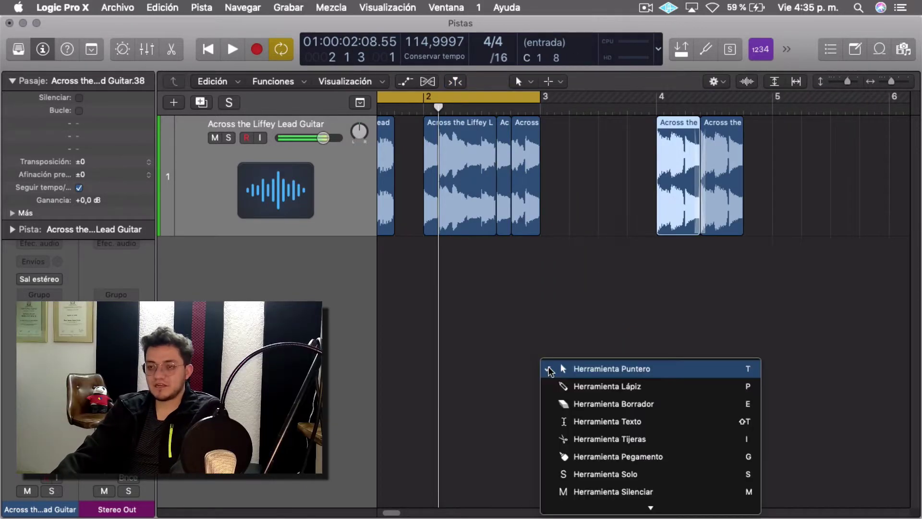
pyautogui.scroll(-2, 646, 426)
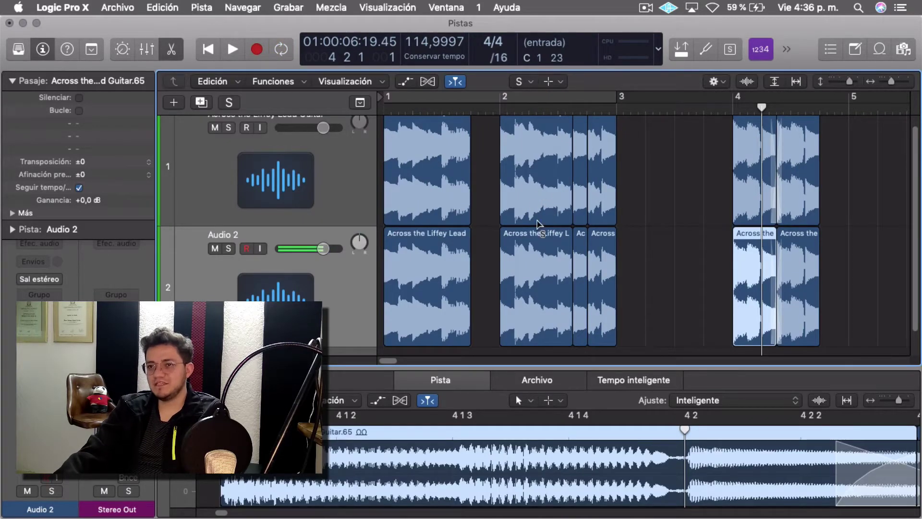
pyautogui.click(578, 196)
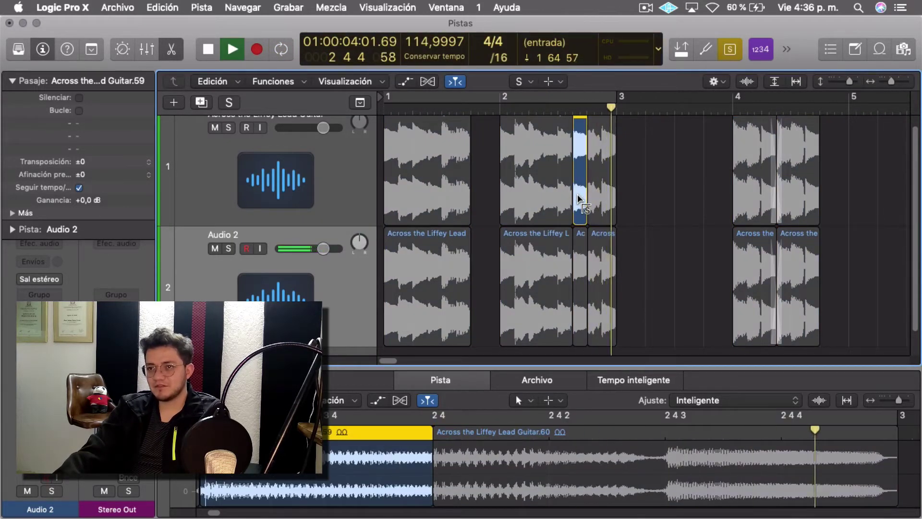
pyautogui.moveTo(578, 196); pyautogui.dragTo(578, 197)
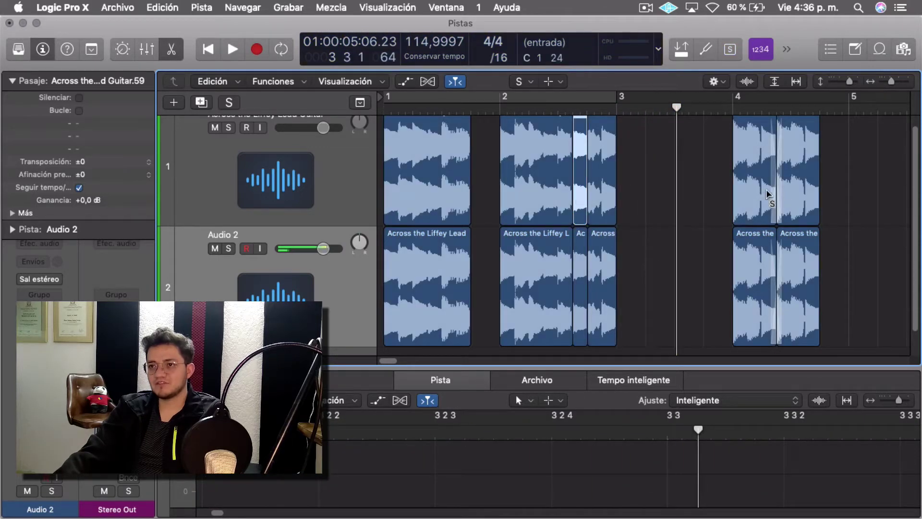
pyautogui.moveTo(748, 197); pyautogui.dragTo(744, 199)
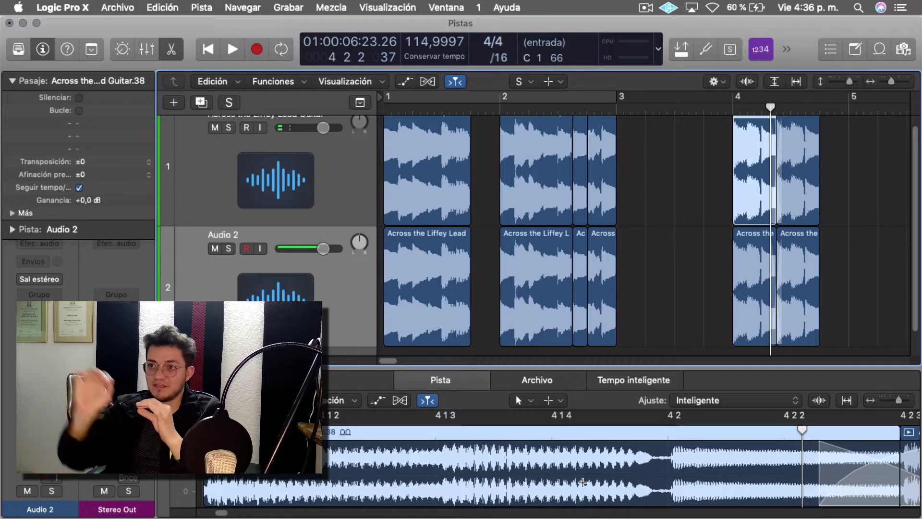
# - Switch to the Glue tool (Pegamento) and delete the Audio 2 track
pyautogui.press('t')
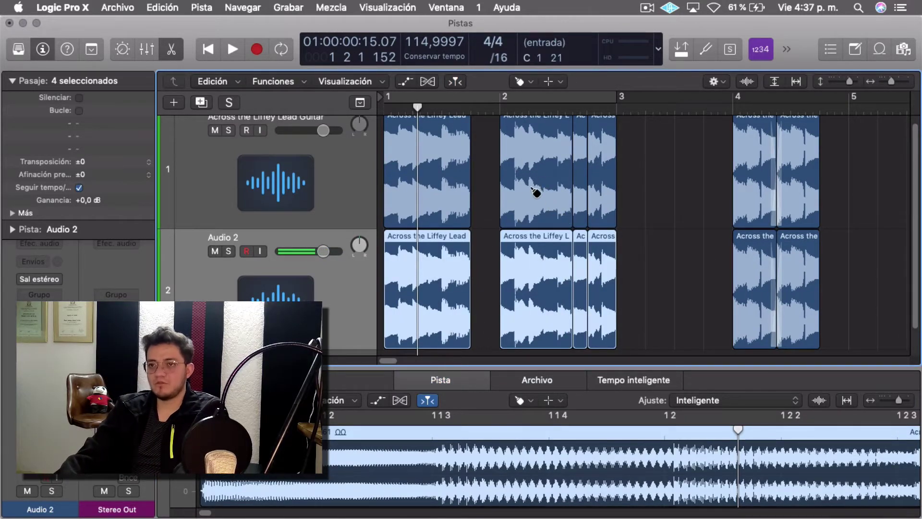
pyautogui.press('super+BackSpace')
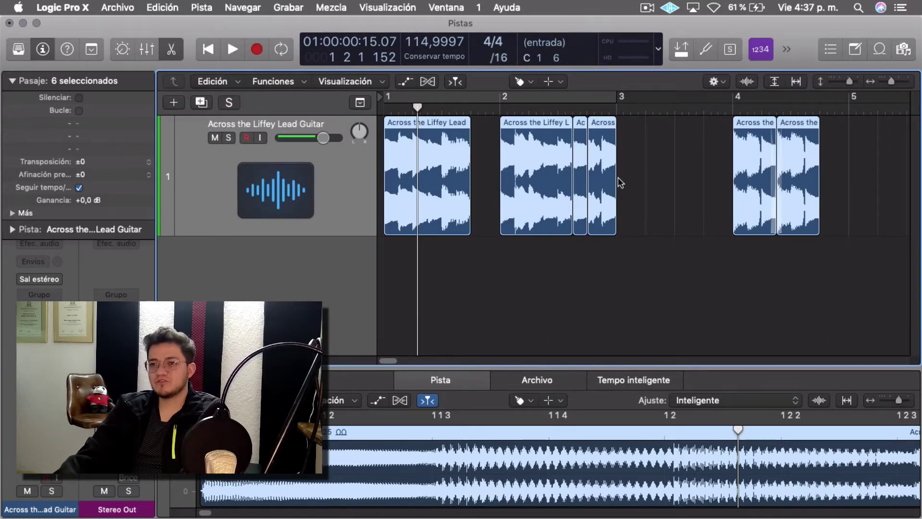
# - Join all six guitar regions into a new audio file with the Glue tool, and undo the join after listening to it
pyautogui.moveTo(848, 158); pyautogui.dragTo(442, 170)
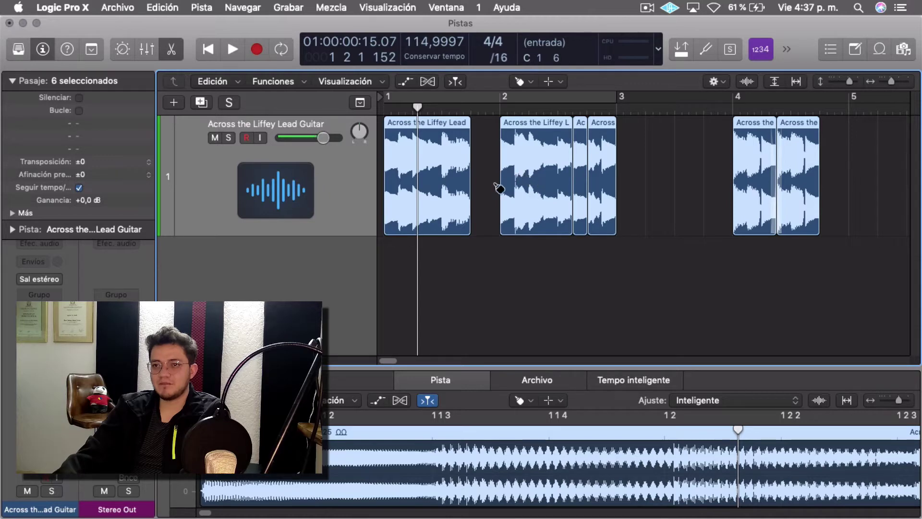
pyautogui.click(528, 200)
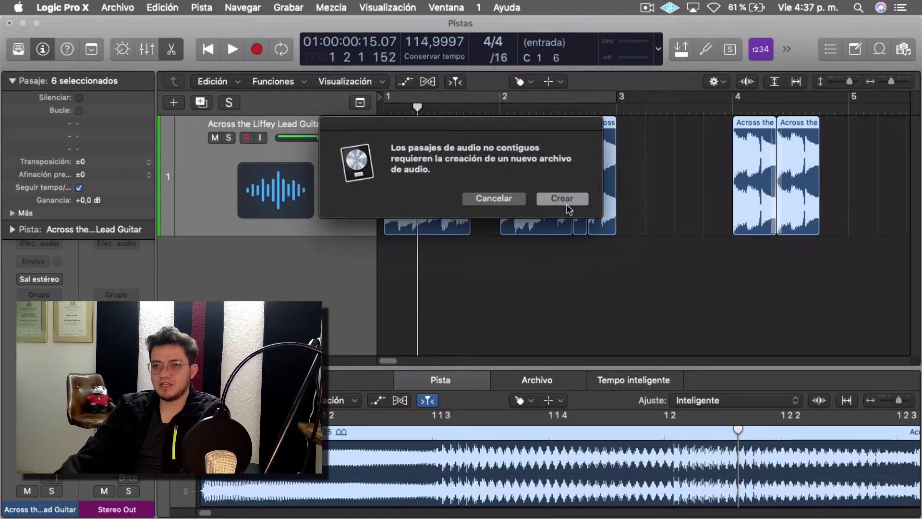
pyautogui.click(567, 206)
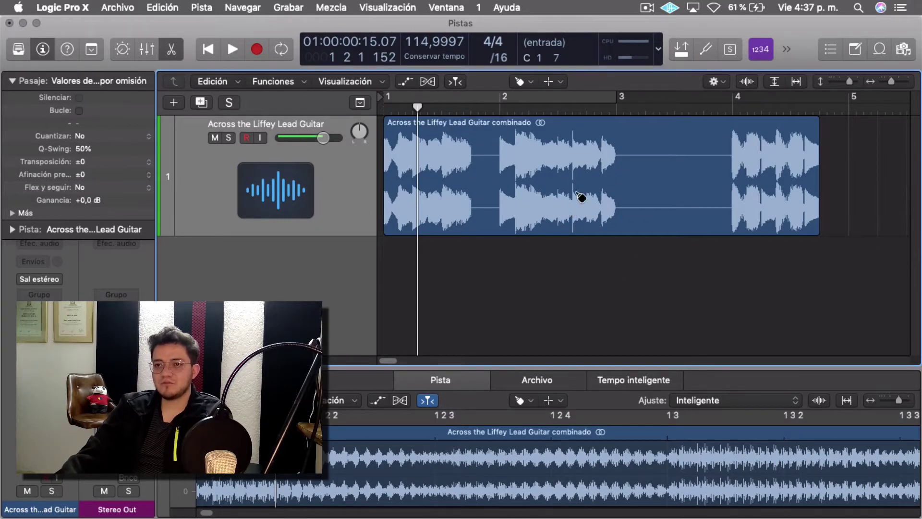
pyautogui.press('space')
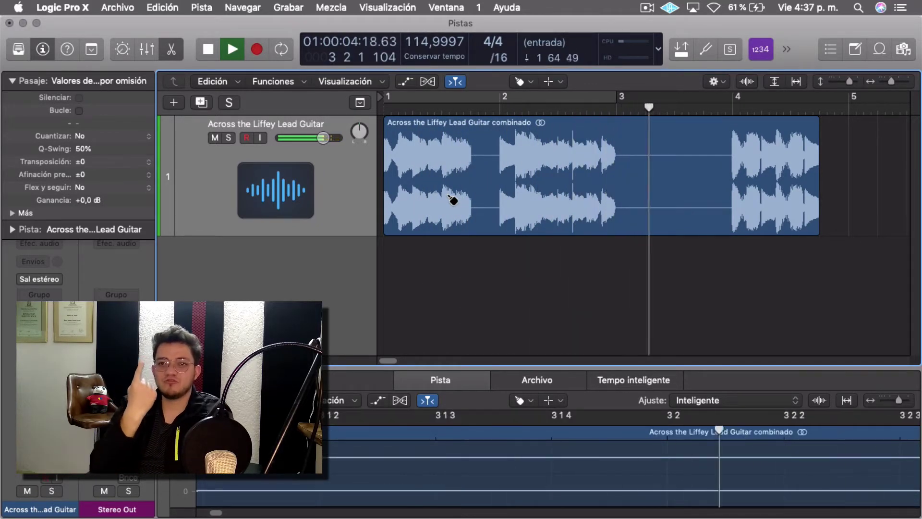
pyautogui.press('space')
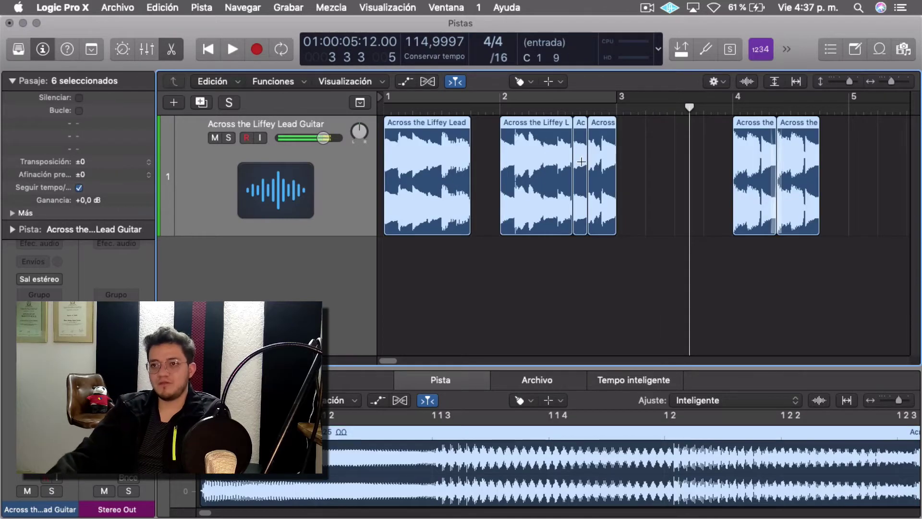
# - Join only the four guitar regions in bars 1 and 2 with the Glue tool, and undo the join
pyautogui.click(685, 200)
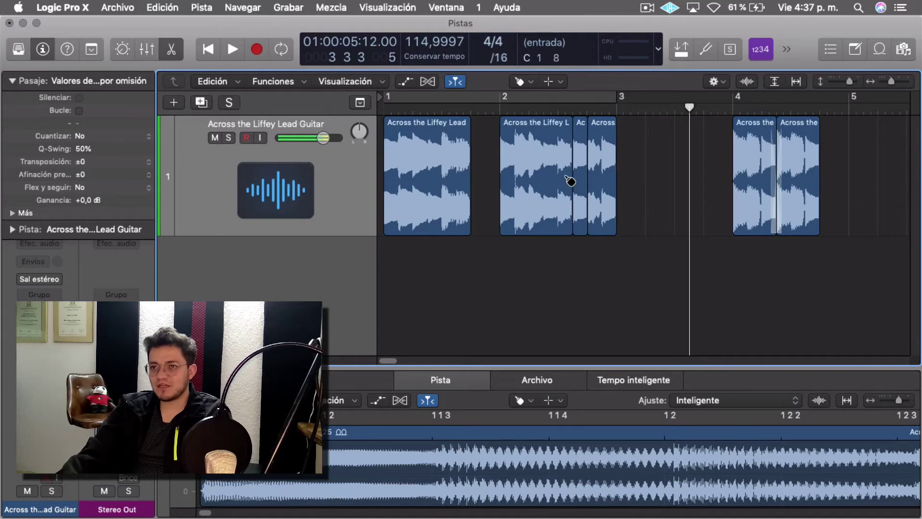
pyautogui.moveTo(629, 162); pyautogui.dragTo(432, 196)
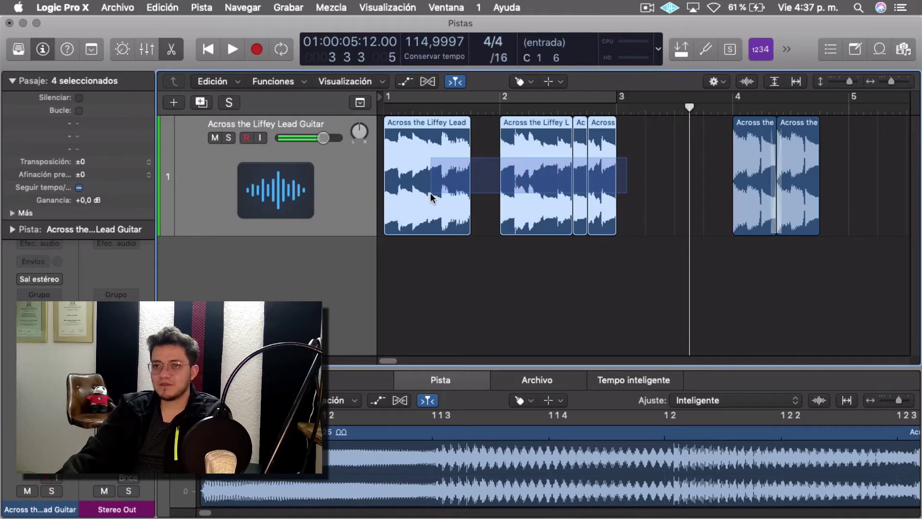
pyautogui.click(543, 196)
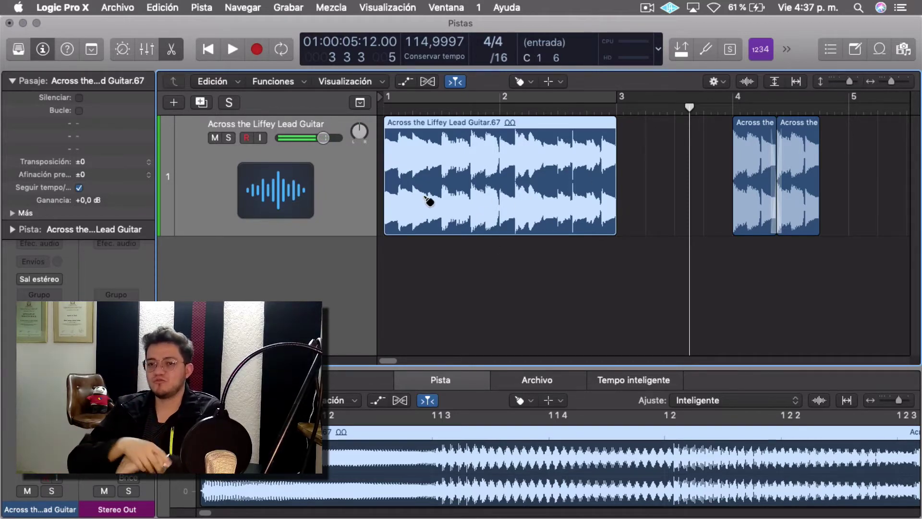
pyautogui.press('super+z')
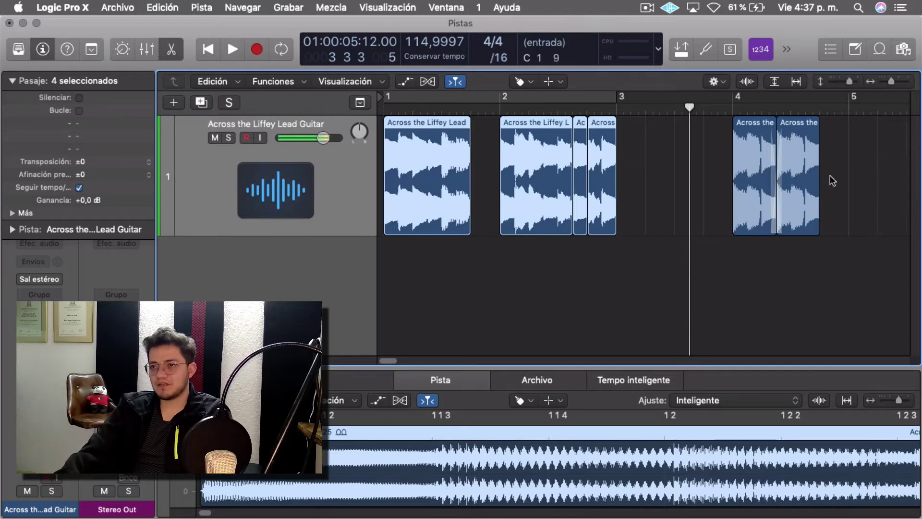
# - Select all six guitar regions on track 1 and join them into a single new audio file
pyautogui.moveTo(846, 149); pyautogui.dragTo(374, 178)
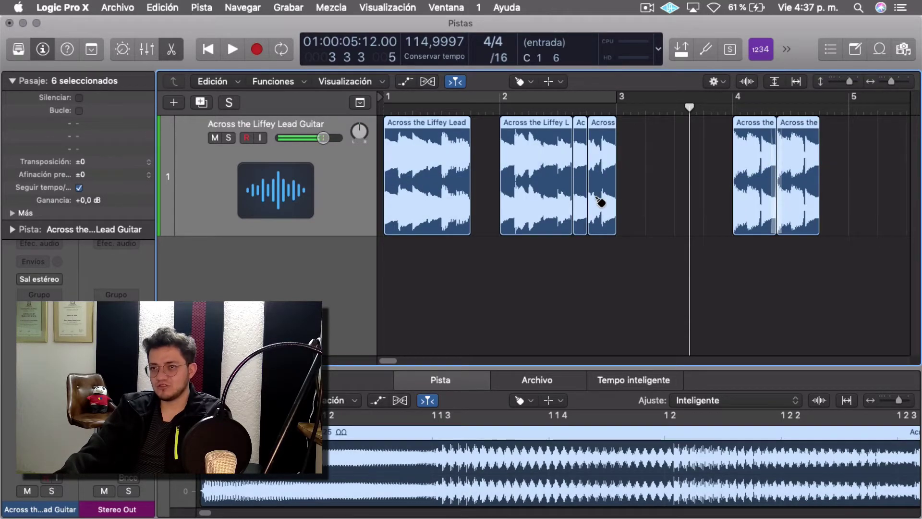
pyautogui.click(540, 200)
pyautogui.click(576, 203)
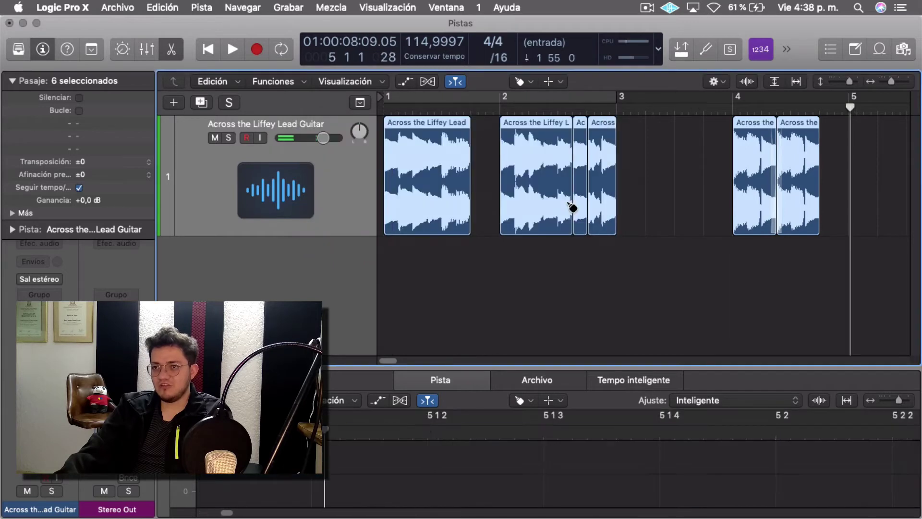
pyautogui.hscroll(-7, 598, 235)
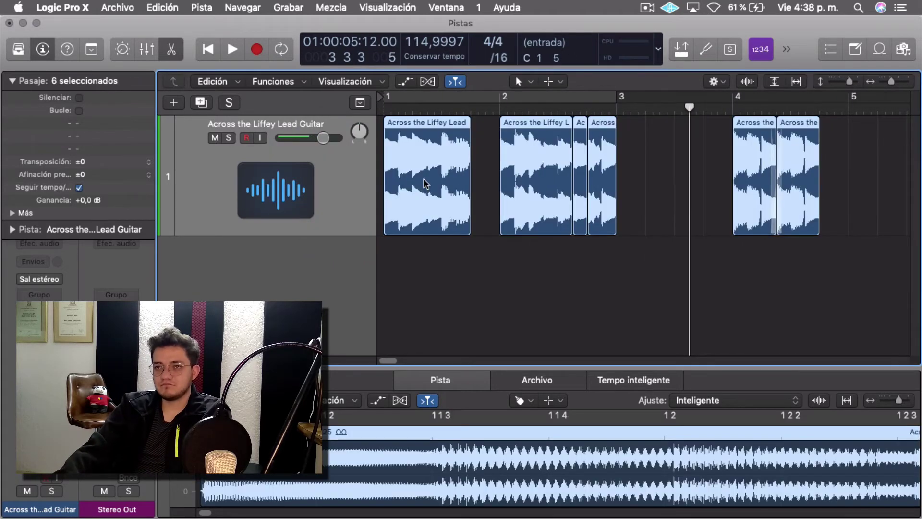
pyautogui.press('super+j')
pyautogui.press('Return')
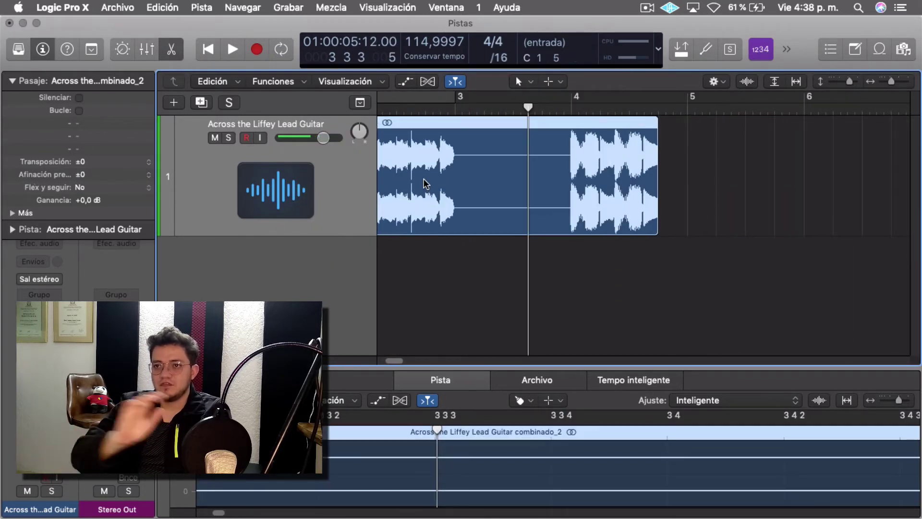
pyautogui.hscroll(-5, 416, 176)
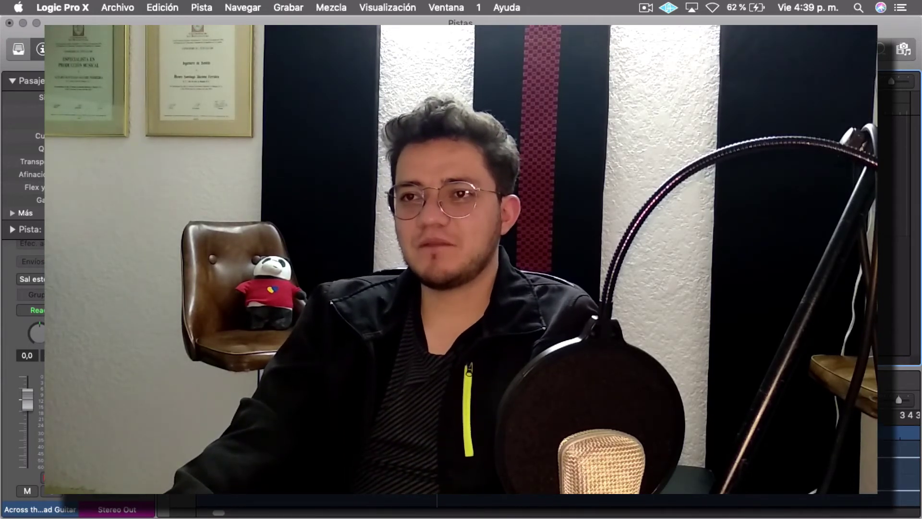
# - Split the joined guitar region into six pieces, with cuts between bar 2 and bar 4
pyautogui.doubleClick(480, 176)
pyautogui.click(480, 176)
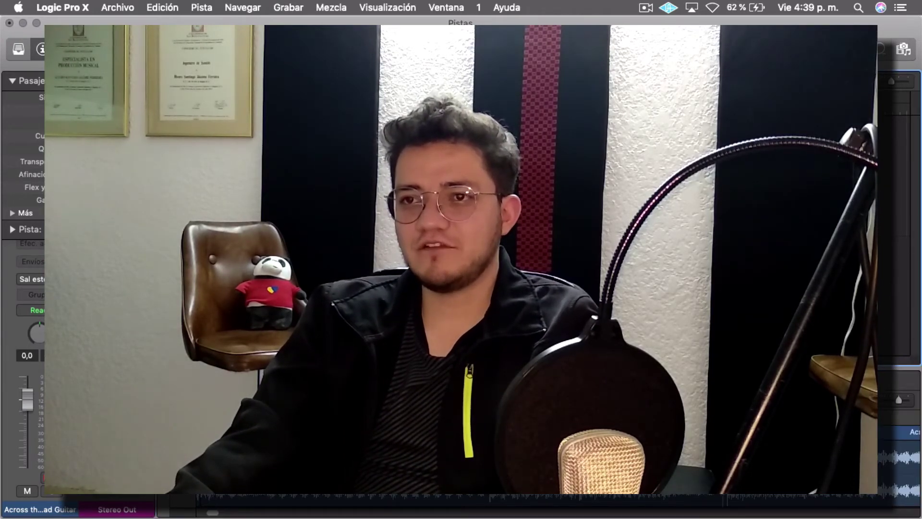
pyautogui.click(480, 175)
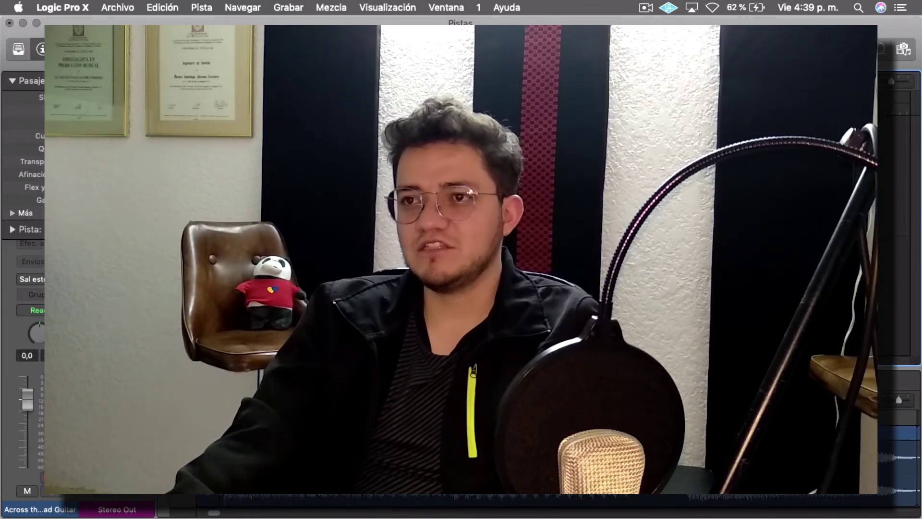
pyautogui.click(480, 175)
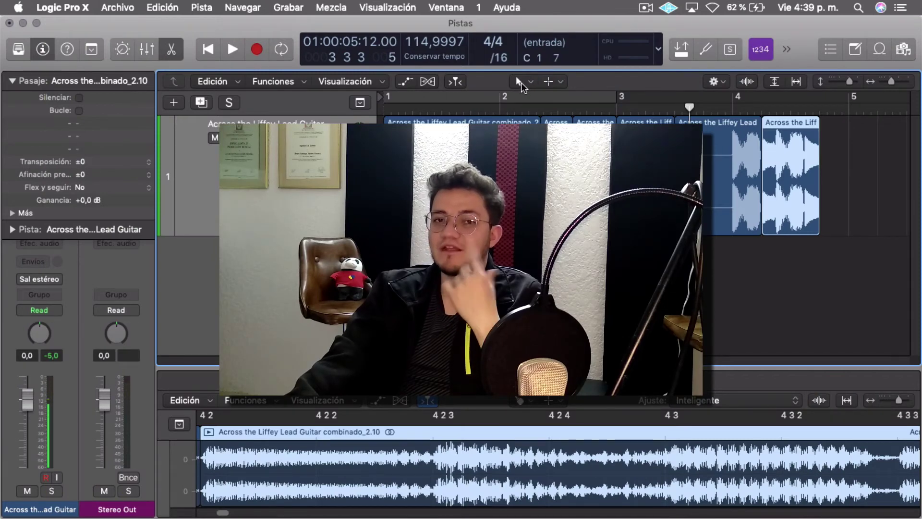
pyautogui.click(520, 82)
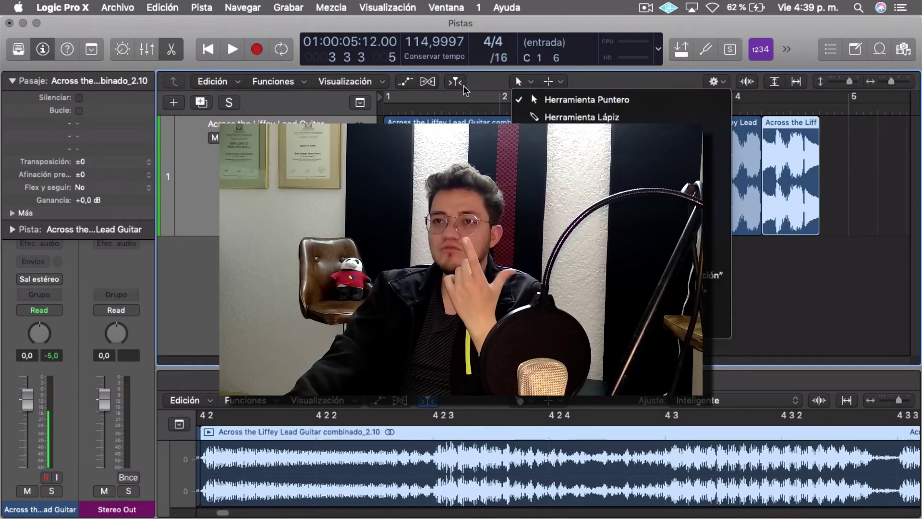
pyautogui.click(480, 80)
pyautogui.click(559, 82)
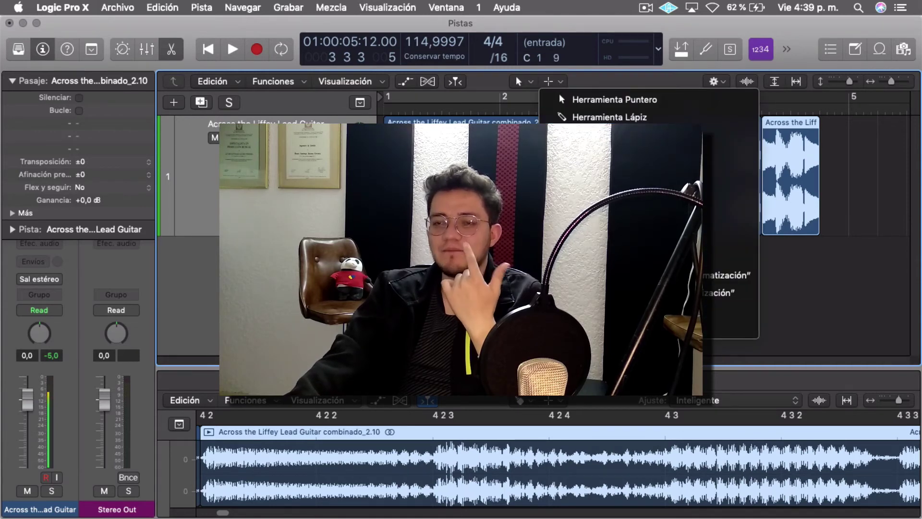
pyautogui.click(489, 109)
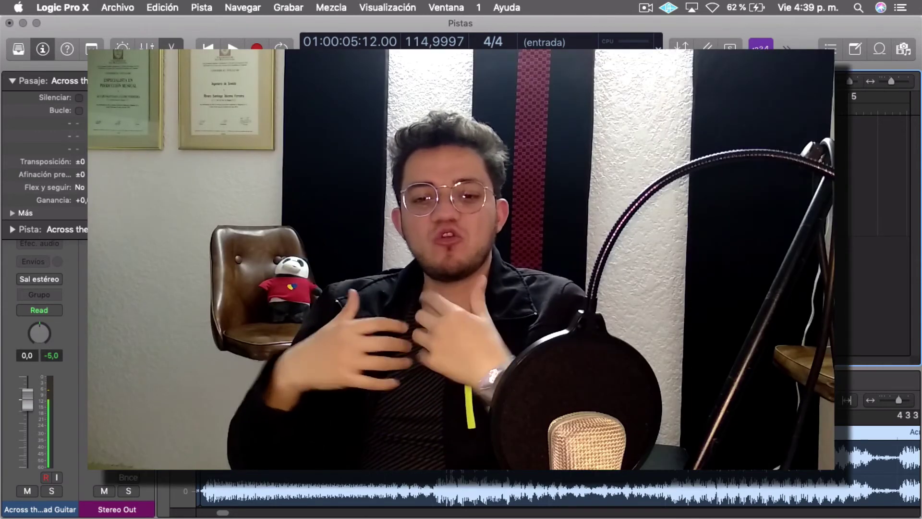